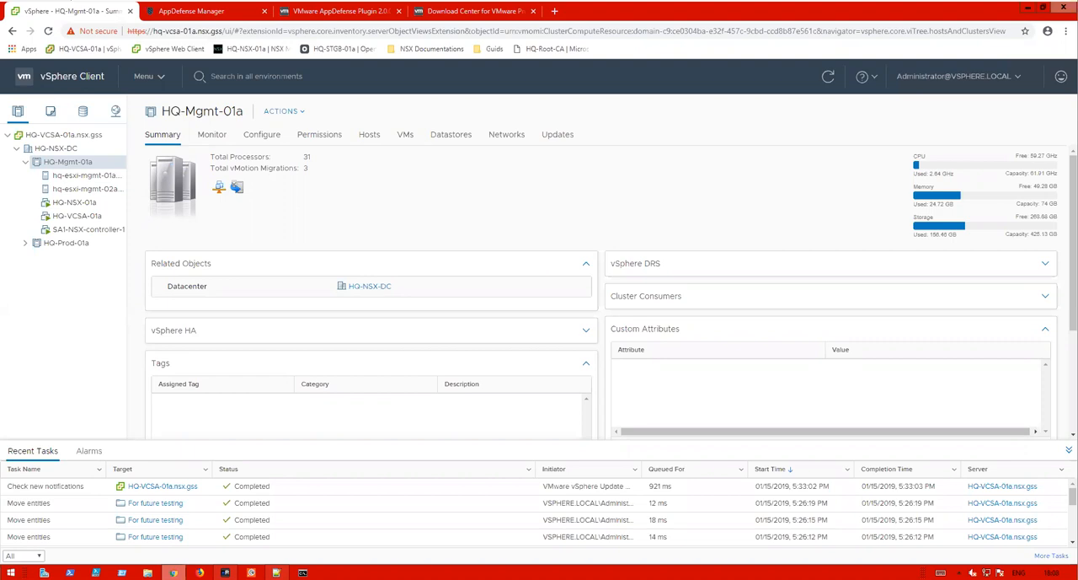
- Open the AppDefense Manager downloads page and view the Appliance download
left_click(179, 12)
left_click(160, 542)
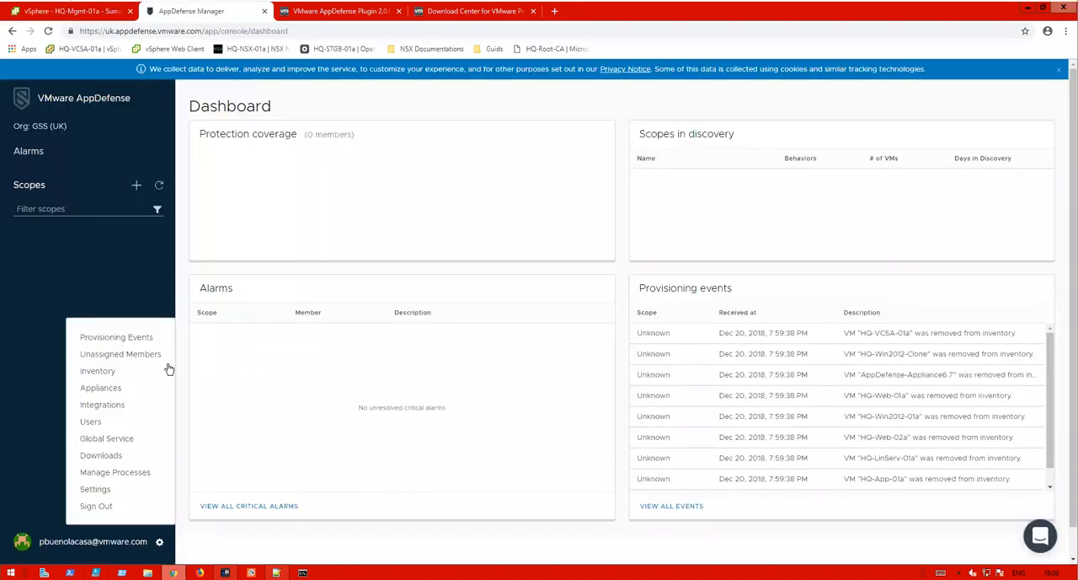
left_click(110, 456)
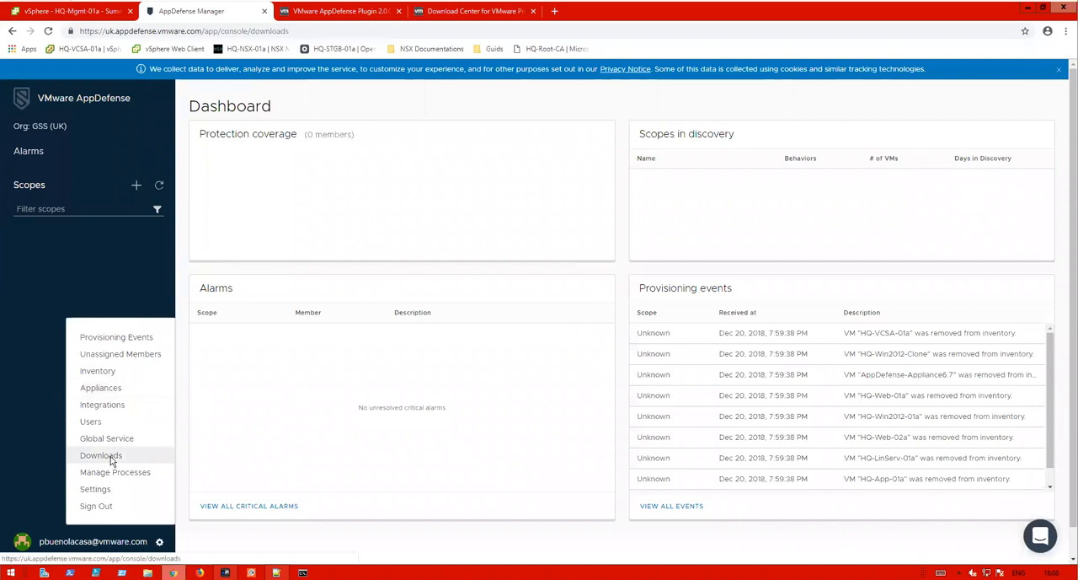
left_click(345, 135)
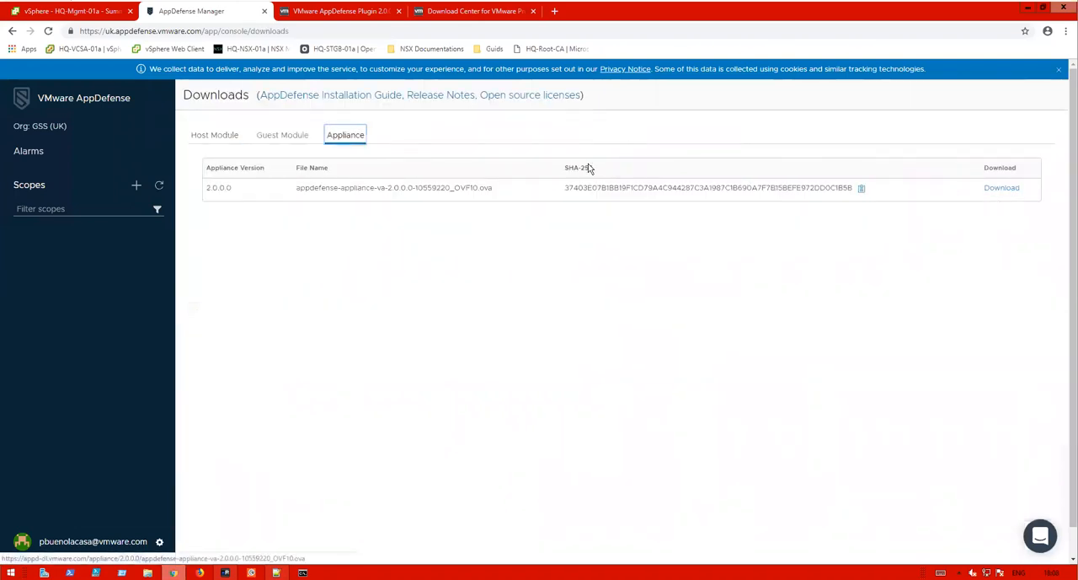
- Look over the VMware Tools and AppDefense Plugin download pages, then return to the vSphere Client
left_click(488, 12)
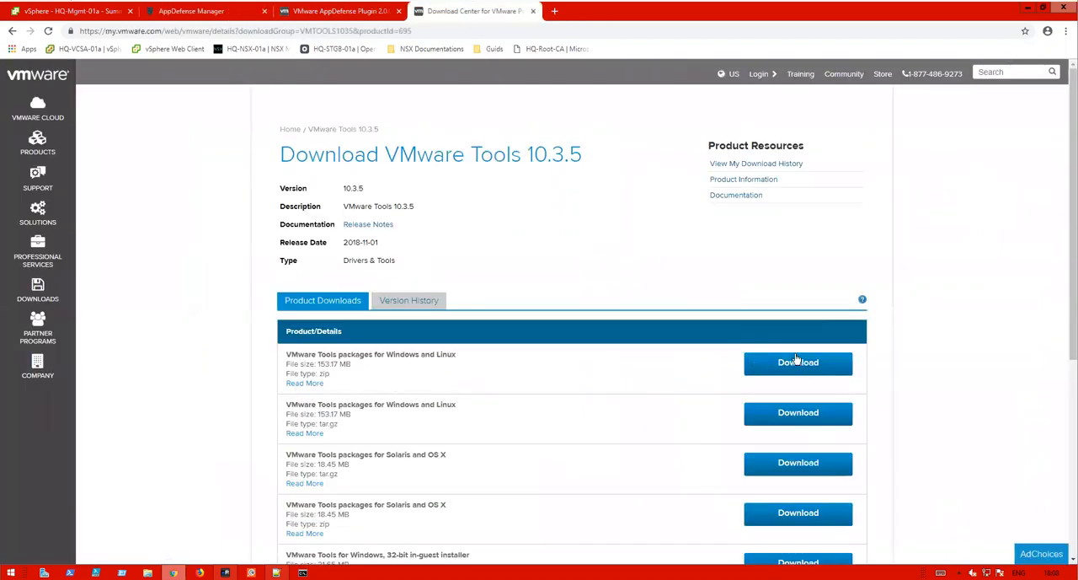
left_click(337, 11)
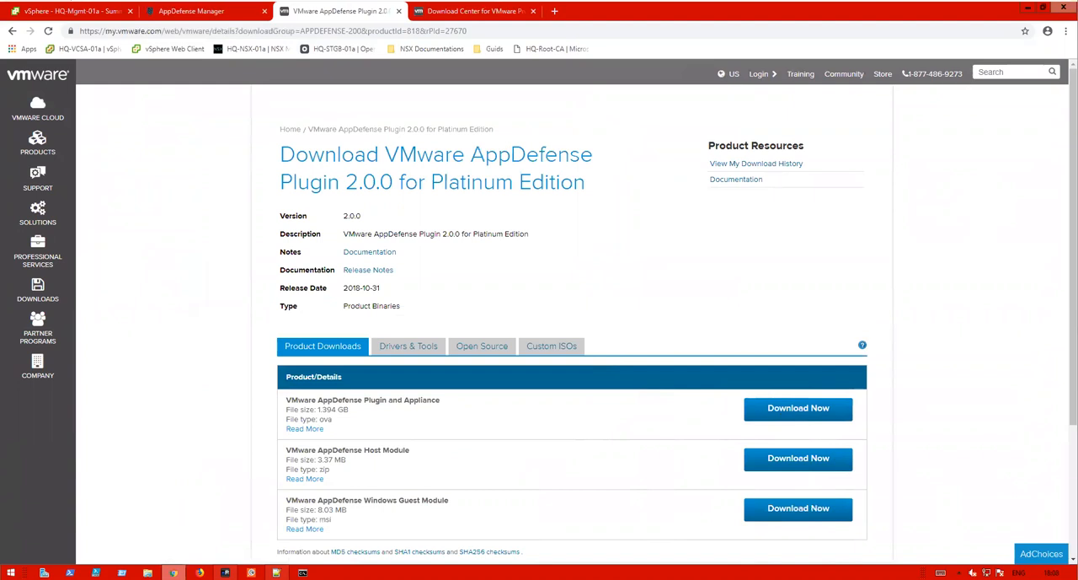
left_click(192, 13)
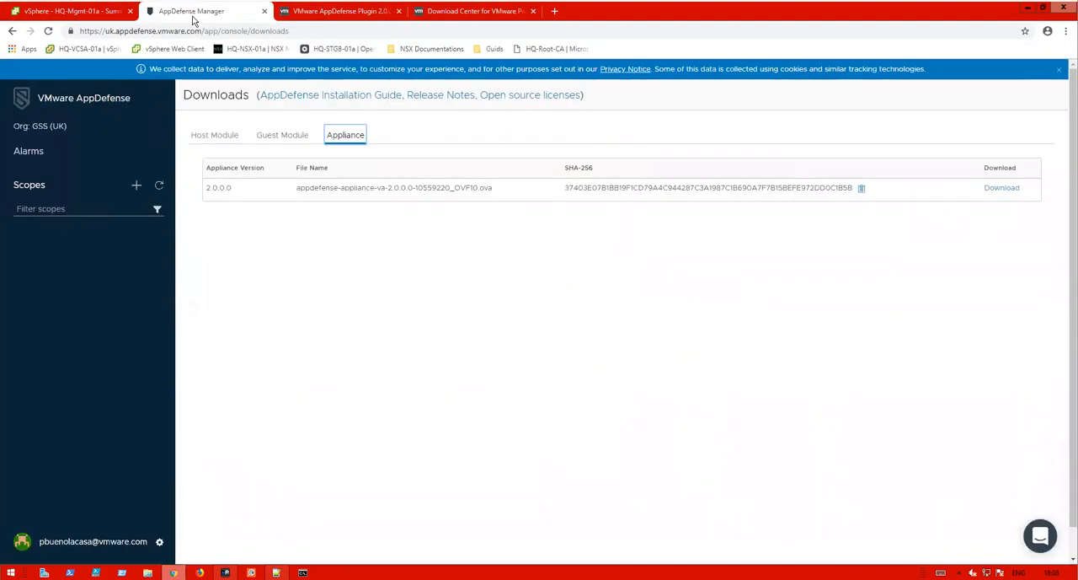
left_click(78, 13)
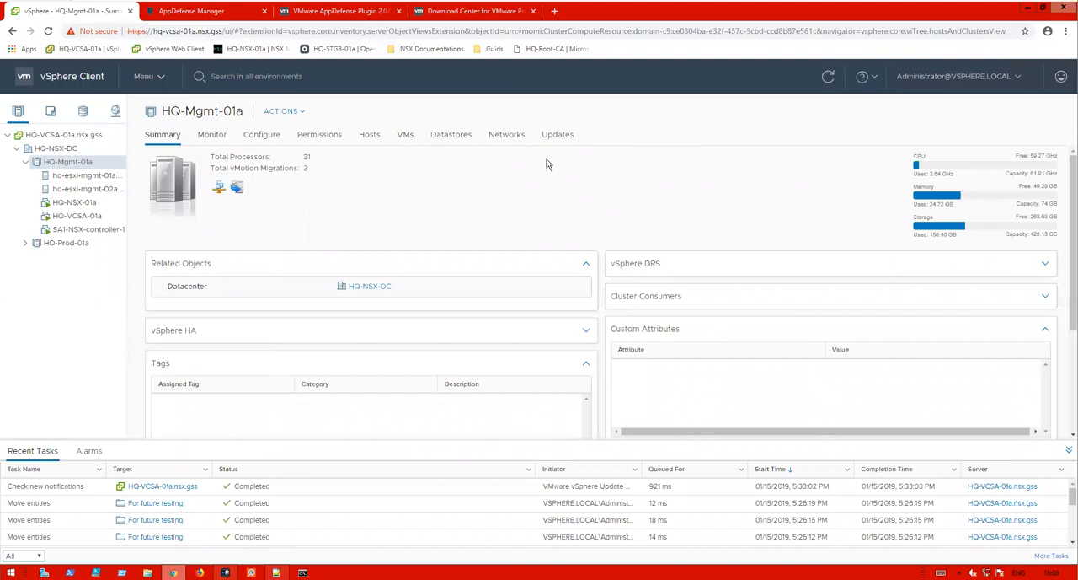
- Browse the hosts under HQ-Mgmt-01a and expand and collapse the HQ-Prod-01a cluster in the inventory
left_click(85, 175)
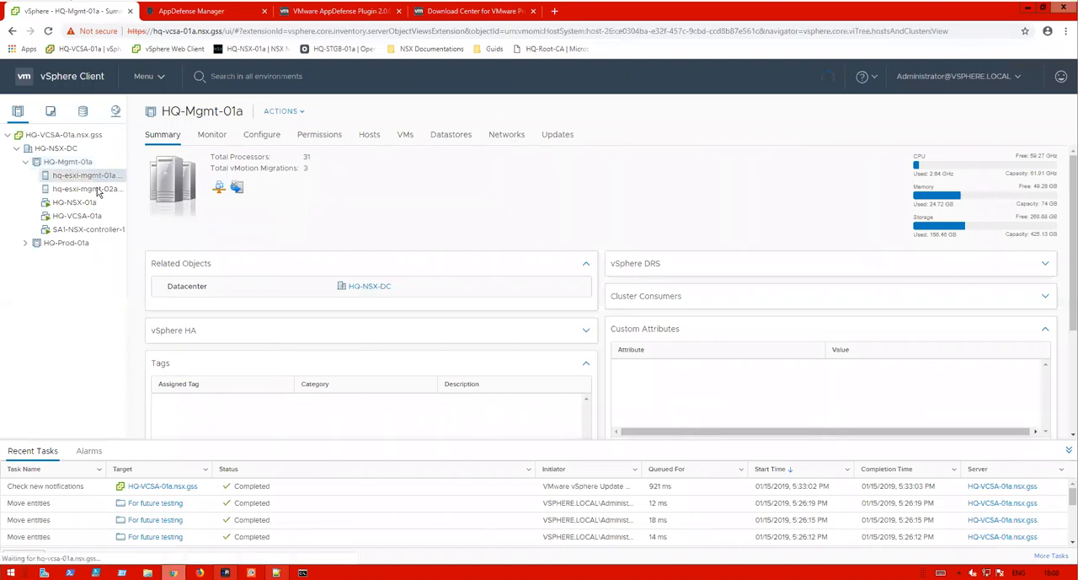
left_click(85, 189)
left_click(25, 243)
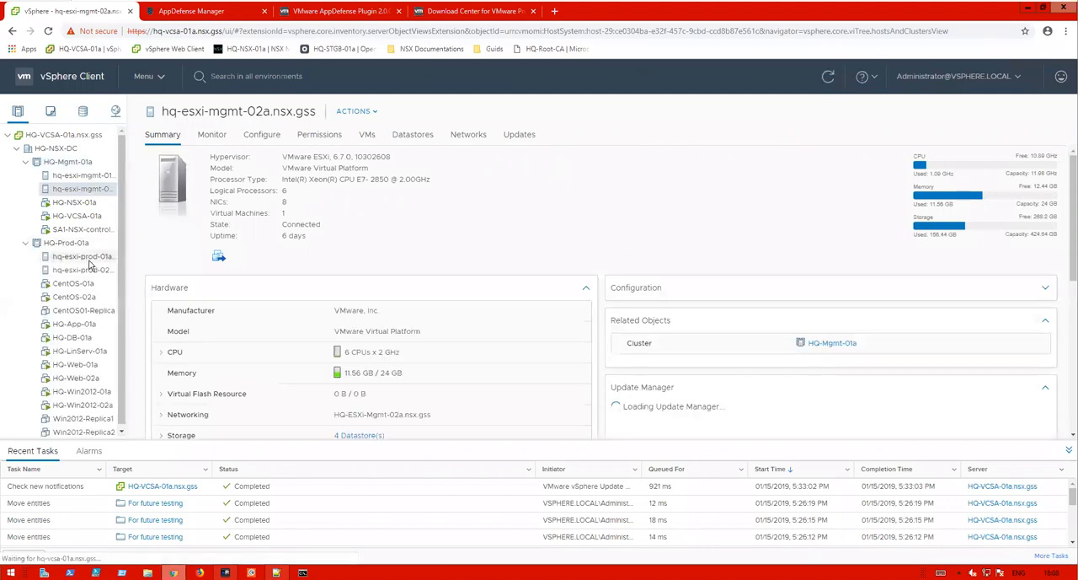
left_click(25, 244)
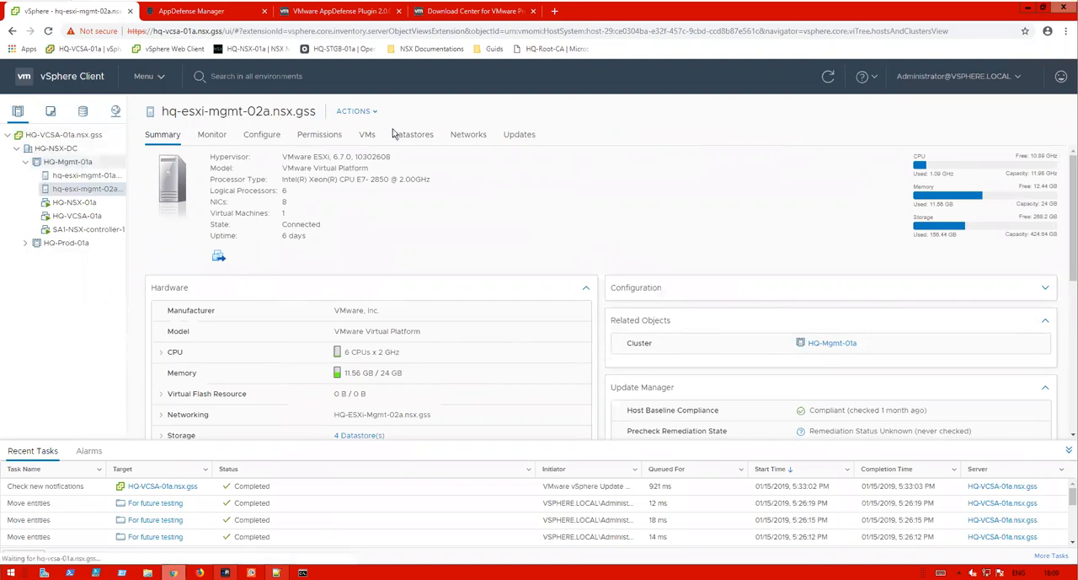
- Start Deploy OVF Template on the HQ-Mgmt-01a cluster using the local appdefense-appliance-va-2.0.0.0 OVA file
left_click(284, 112)
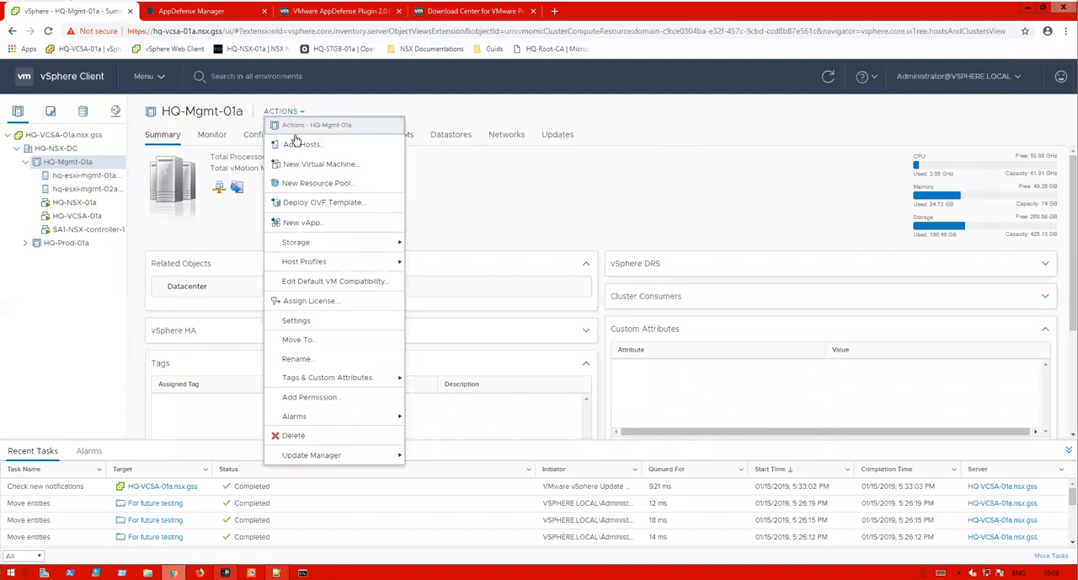
left_click(359, 200)
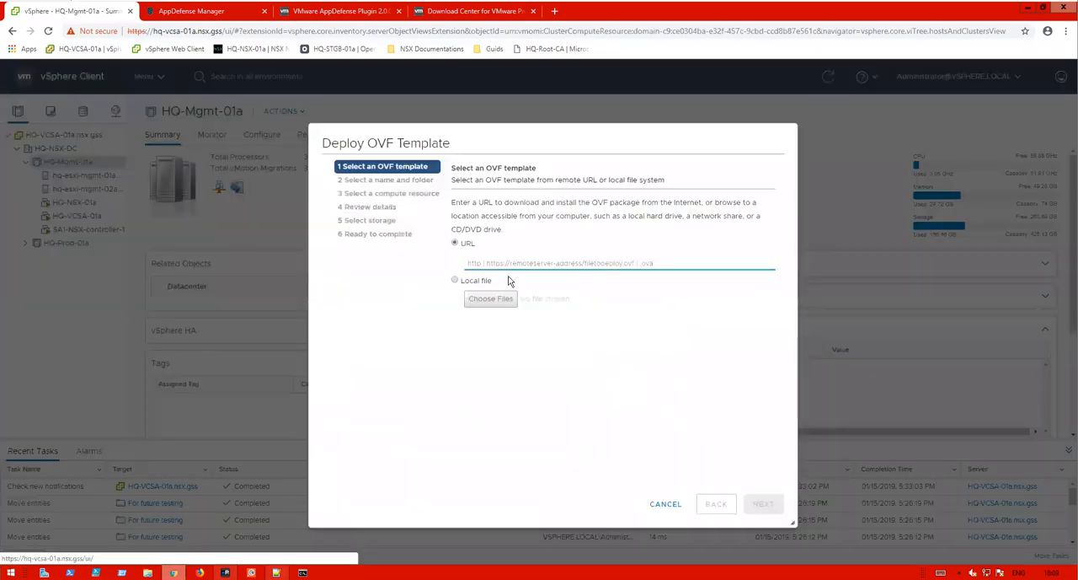
left_click(455, 280)
left_click(476, 299)
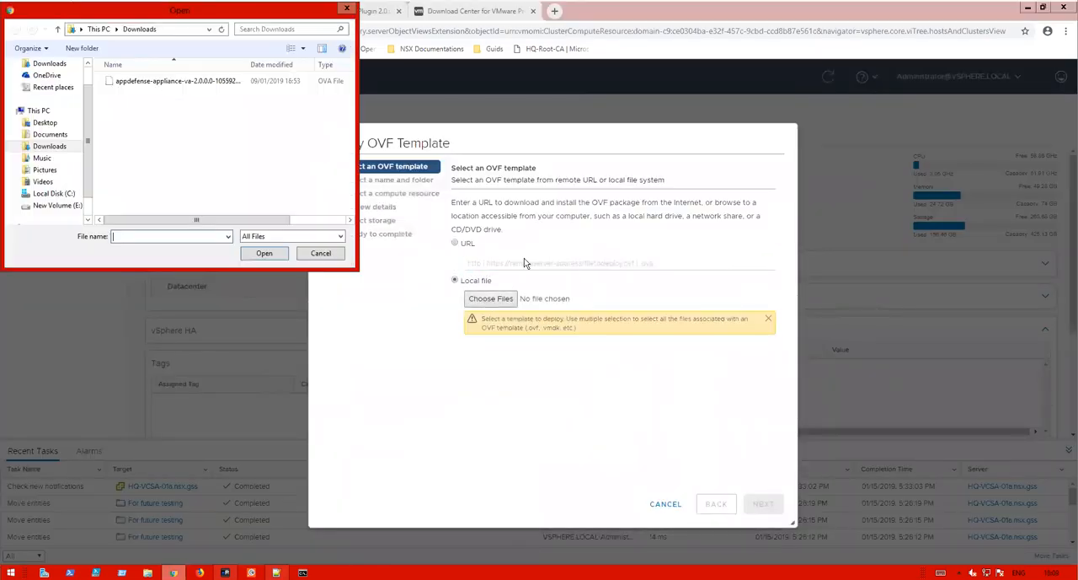
left_click(134, 81)
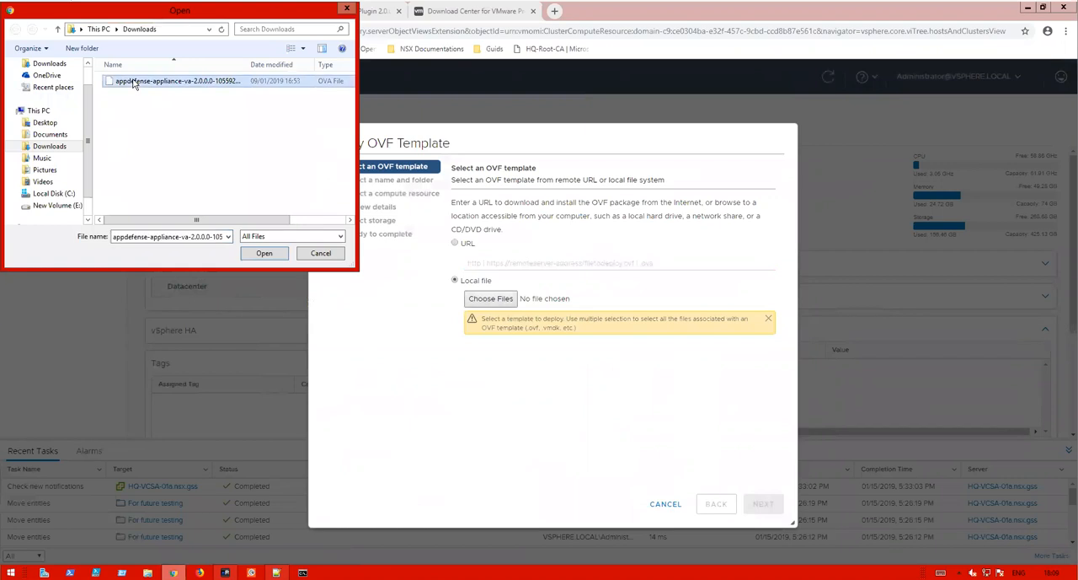
left_click(263, 253)
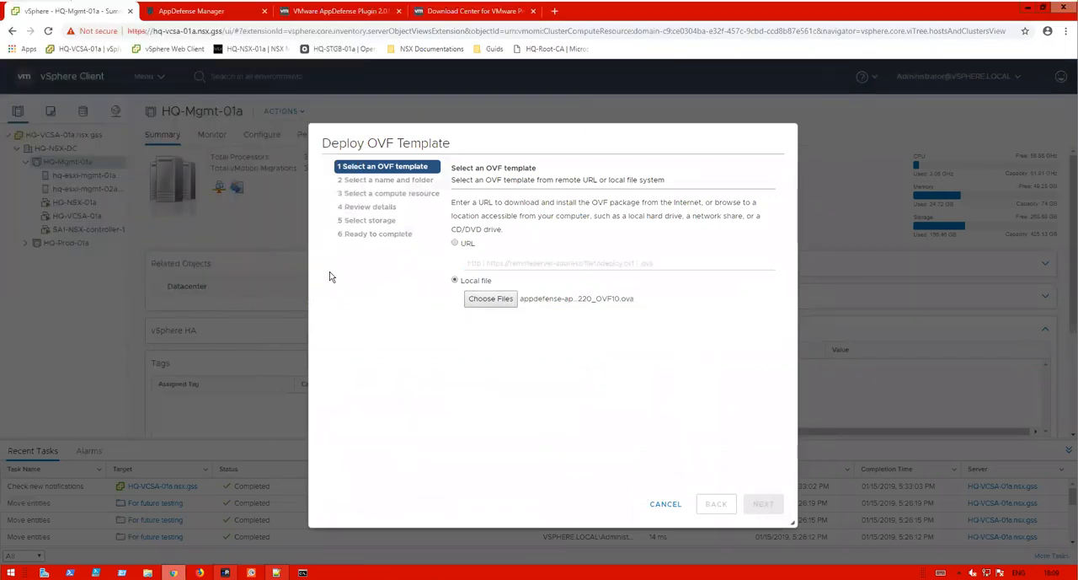
left_click(762, 504)
- Name the virtual machine appdefense-appliance and place it in the Discovered virtual machine folder
left_click(469, 264)
left_click_drag(718, 201, 614, 200)
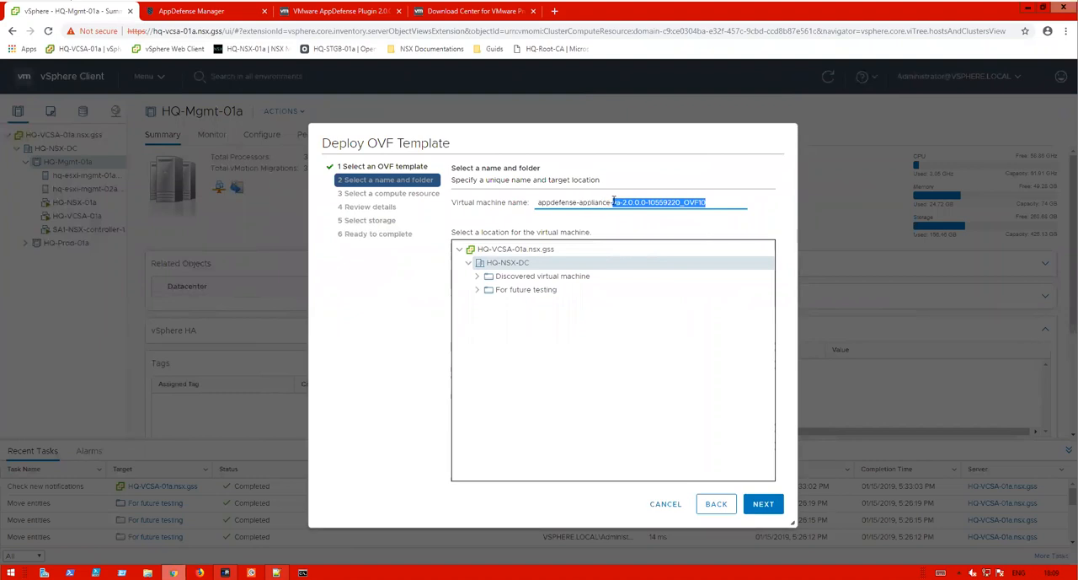
key("BackSpace")
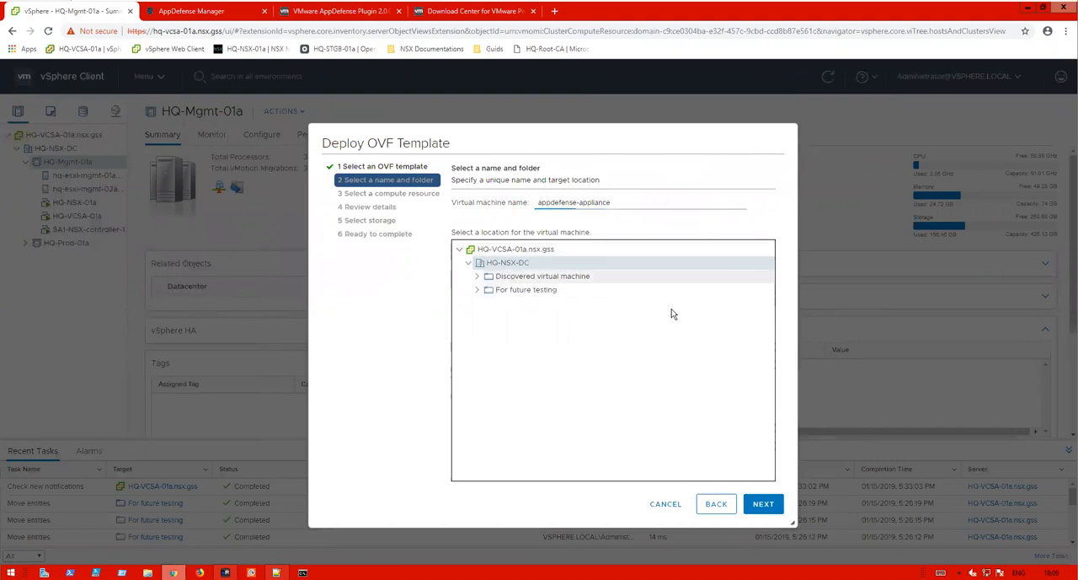
left_click(543, 276)
left_click(763, 503)
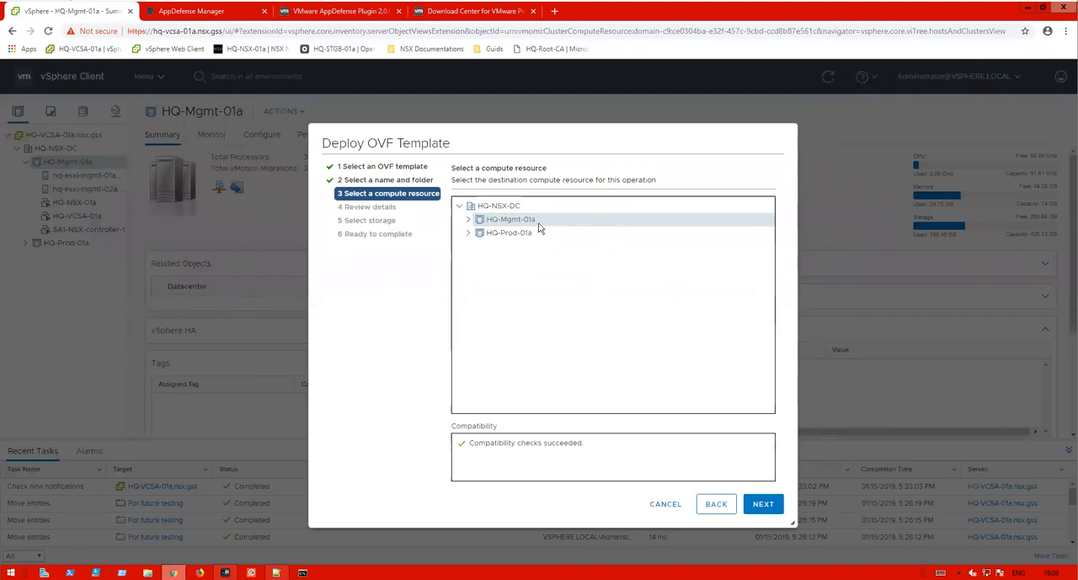
- Keep HQ-Mgmt-01a as the compute resource, pass the template review, and accept all license agreements
left_click(760, 506)
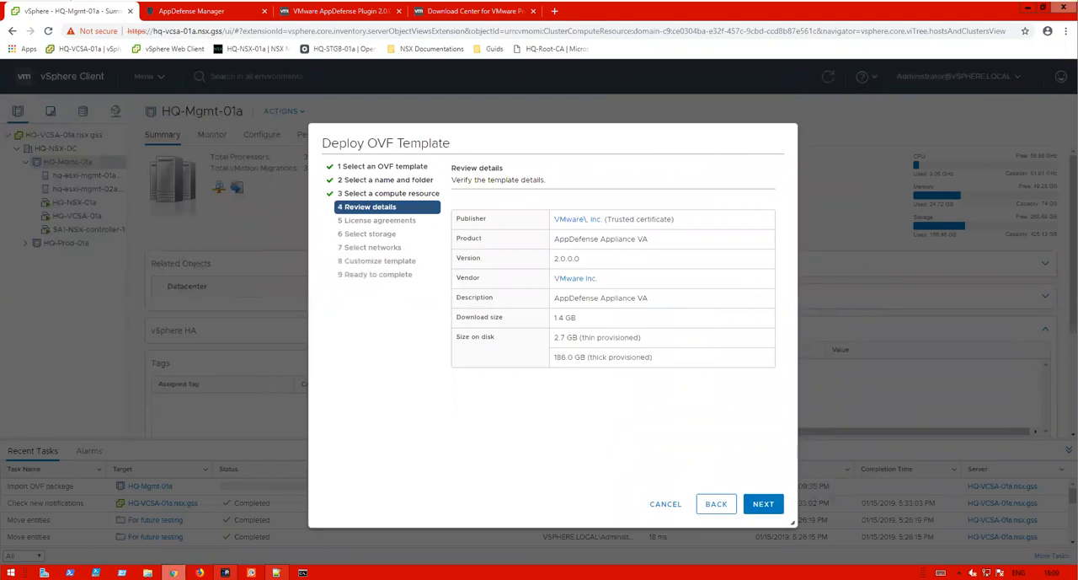
left_click(764, 505)
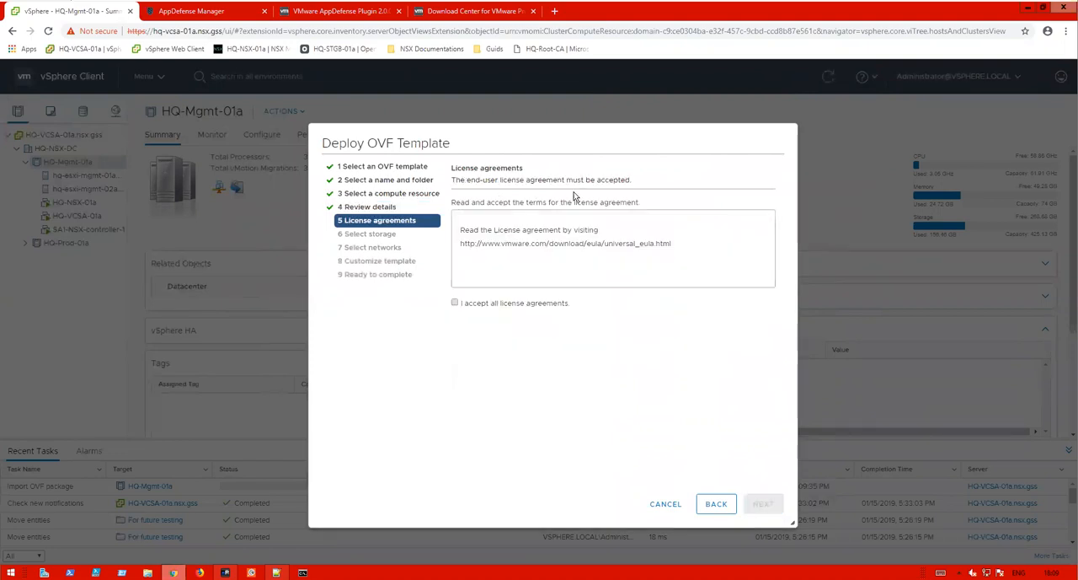
left_click(454, 302)
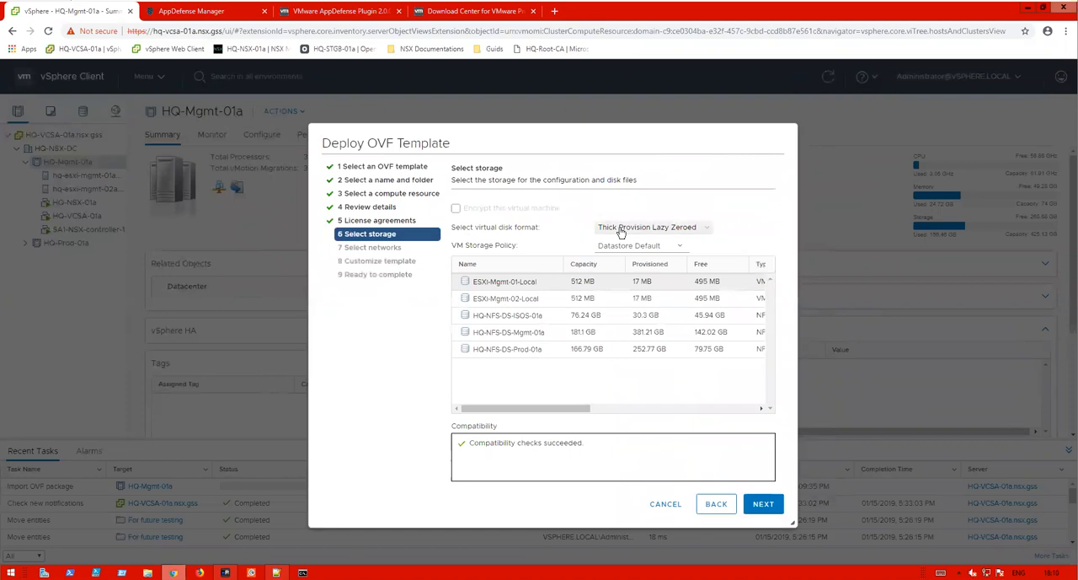
- Set the disk format to Thin Provision and store the VM on the HQ-NFS-DS-Mgmt-01a datastore
left_click(621, 228)
left_click(624, 279)
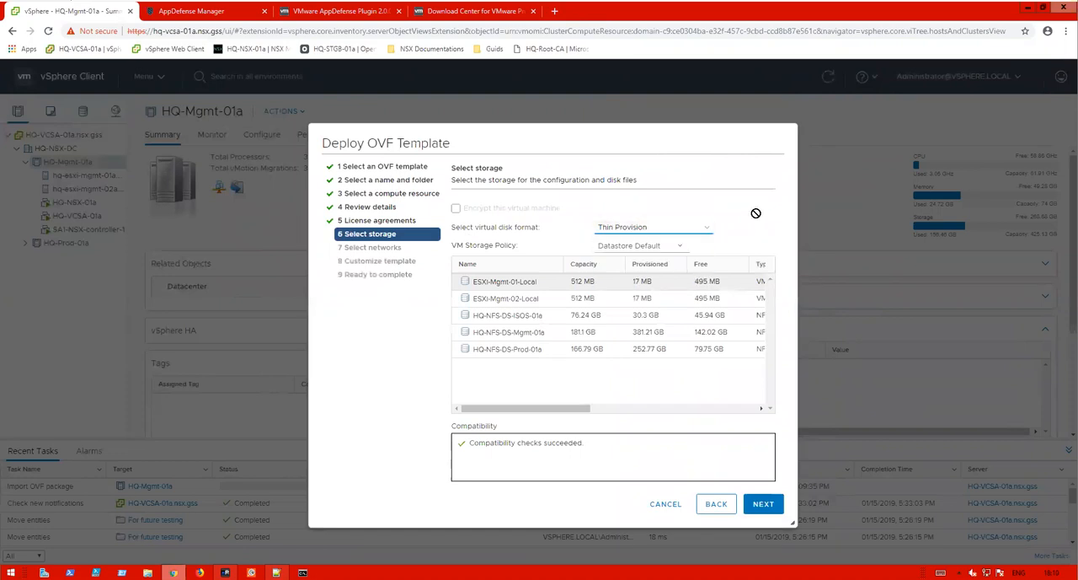
left_click(532, 334)
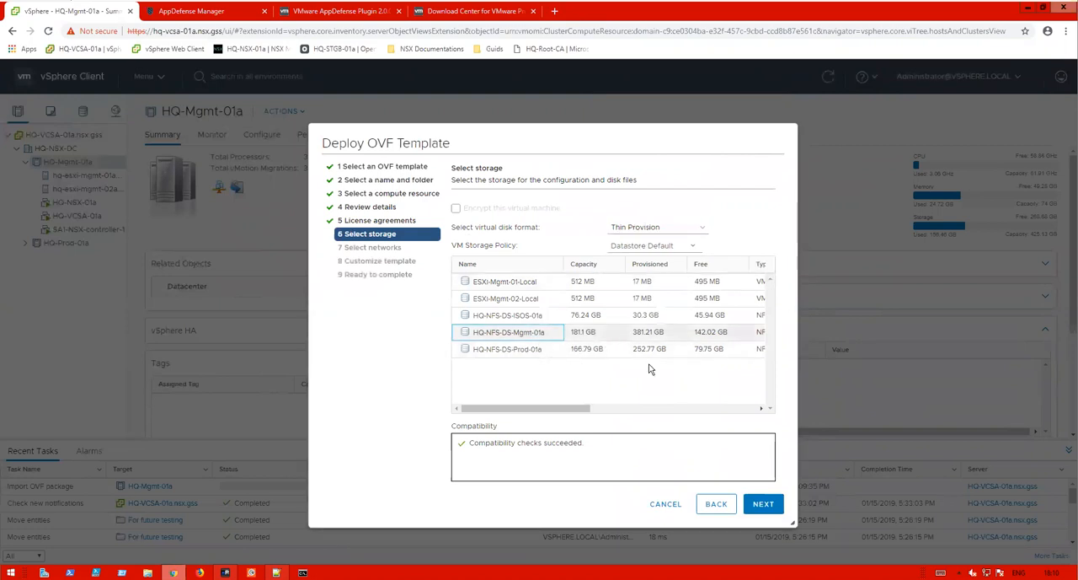
left_click(763, 503)
- Map Network 1 to the vSphere-Mgmt-Net destination network
left_click(661, 222)
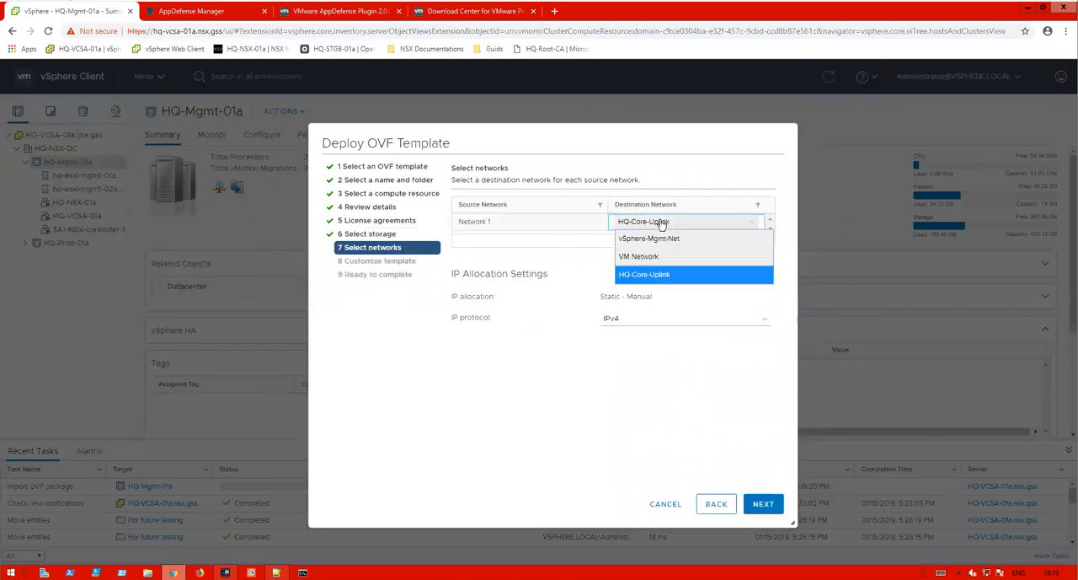
left_click(666, 239)
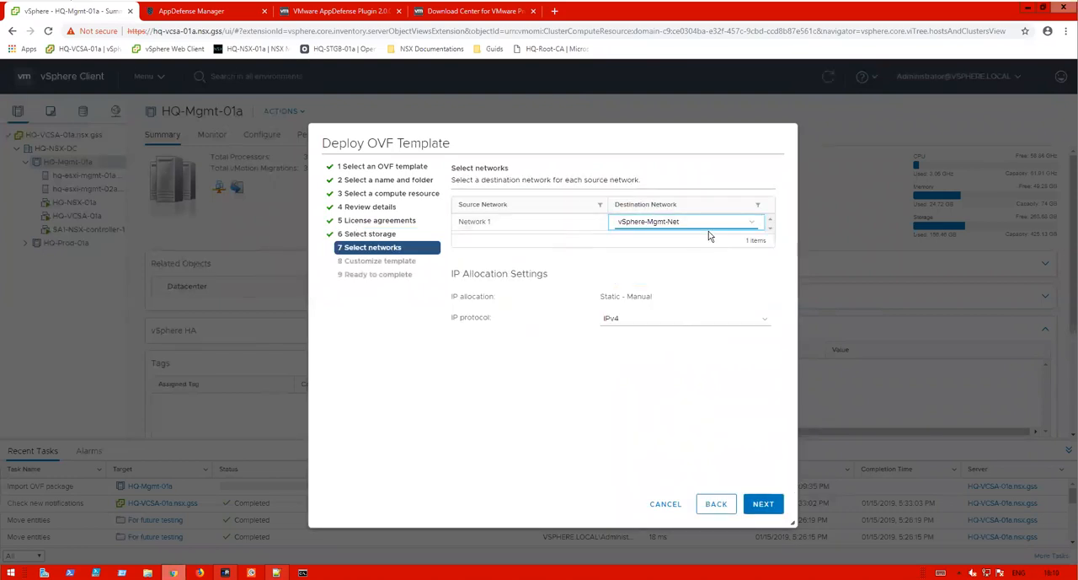
left_click(762, 503)
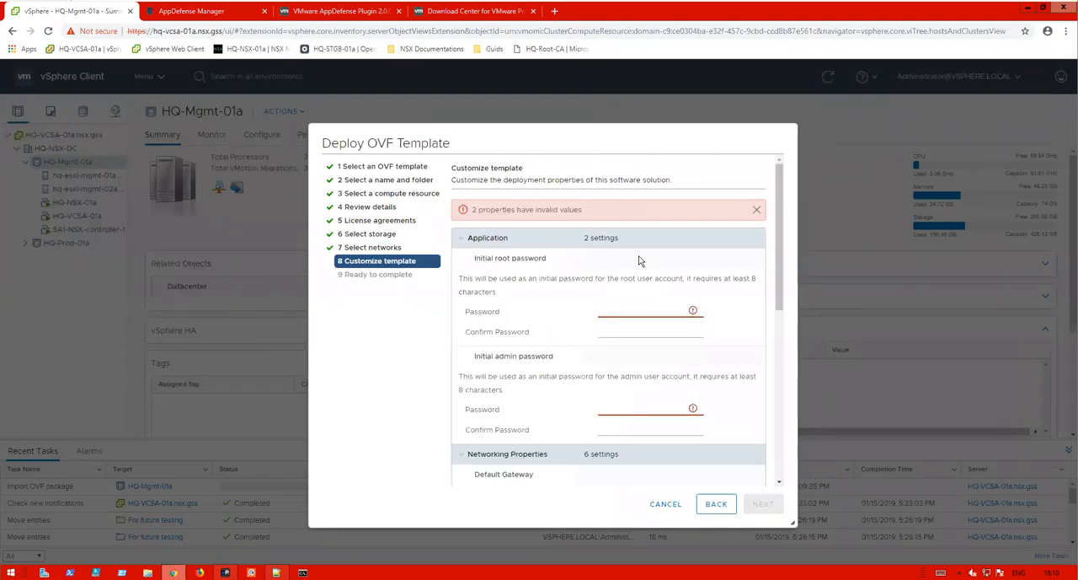
- Enter the initial root password and its confirmation
left_click(620, 309)
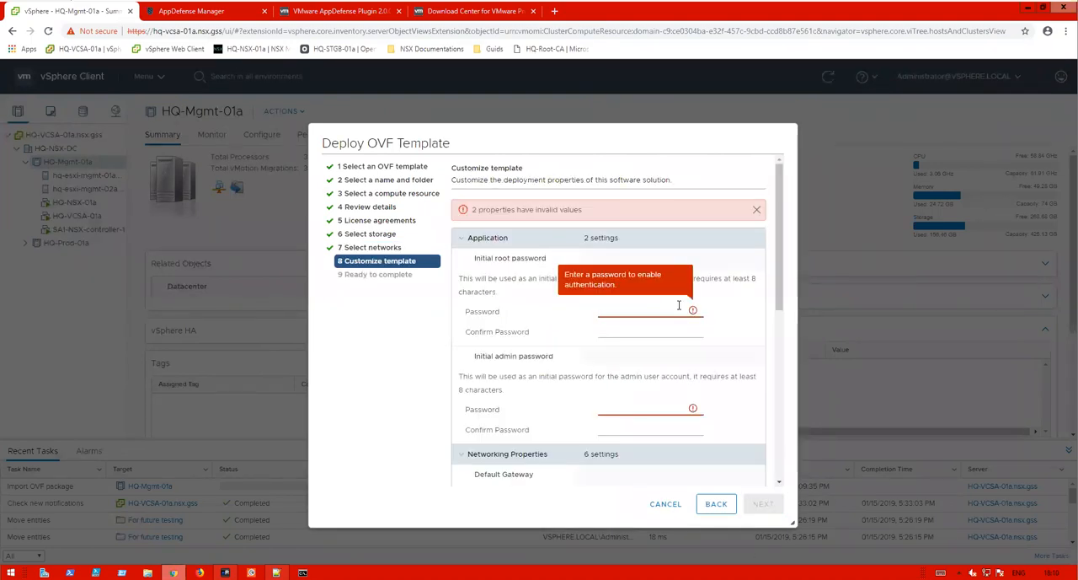
type("VMware1!")
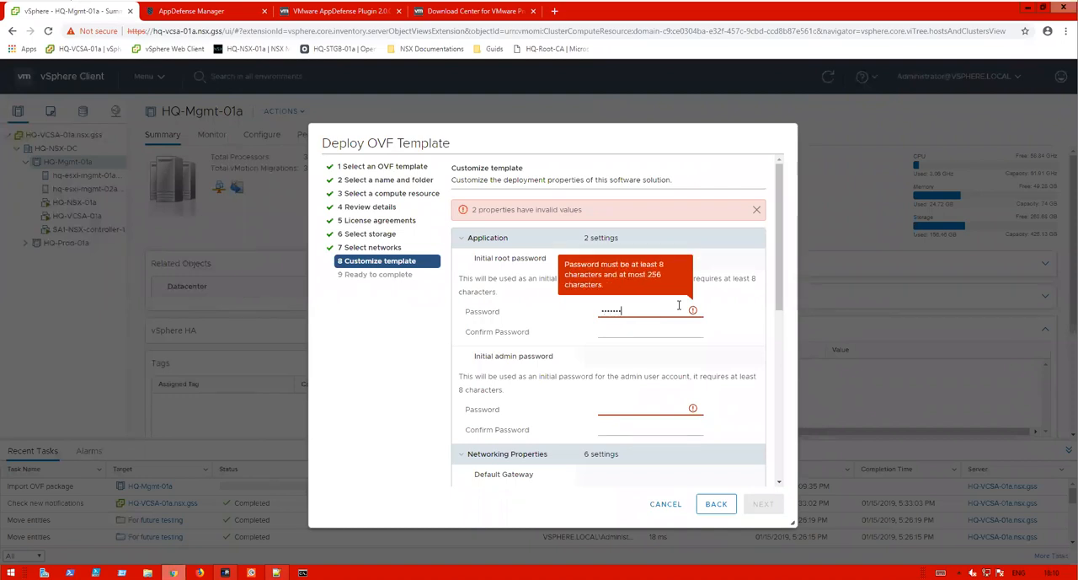
left_click(669, 328)
type("VMware1!")
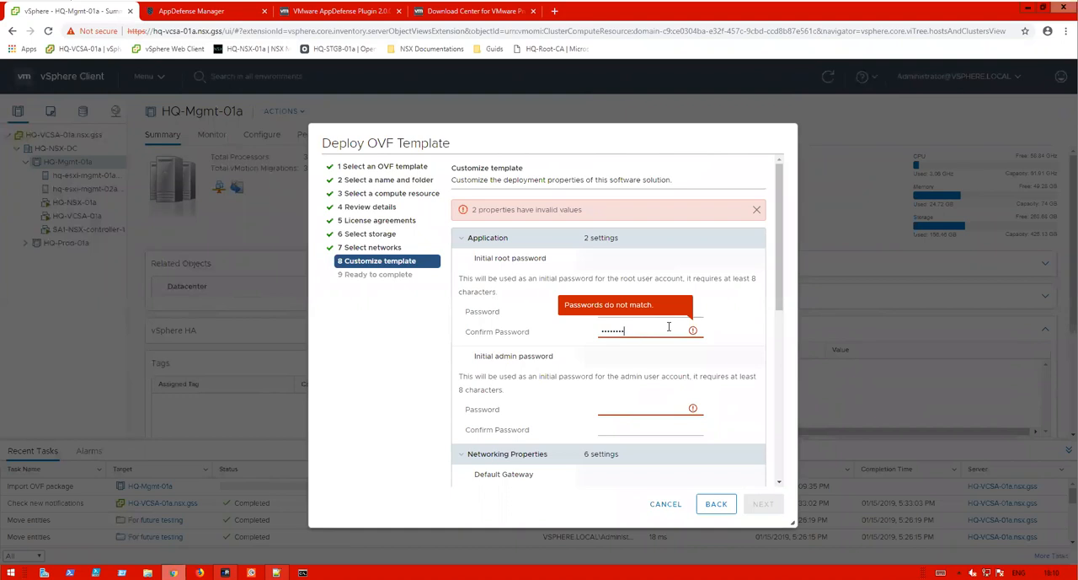
- Enter the initial admin password and its confirmation
left_click(623, 408)
type("VMw")
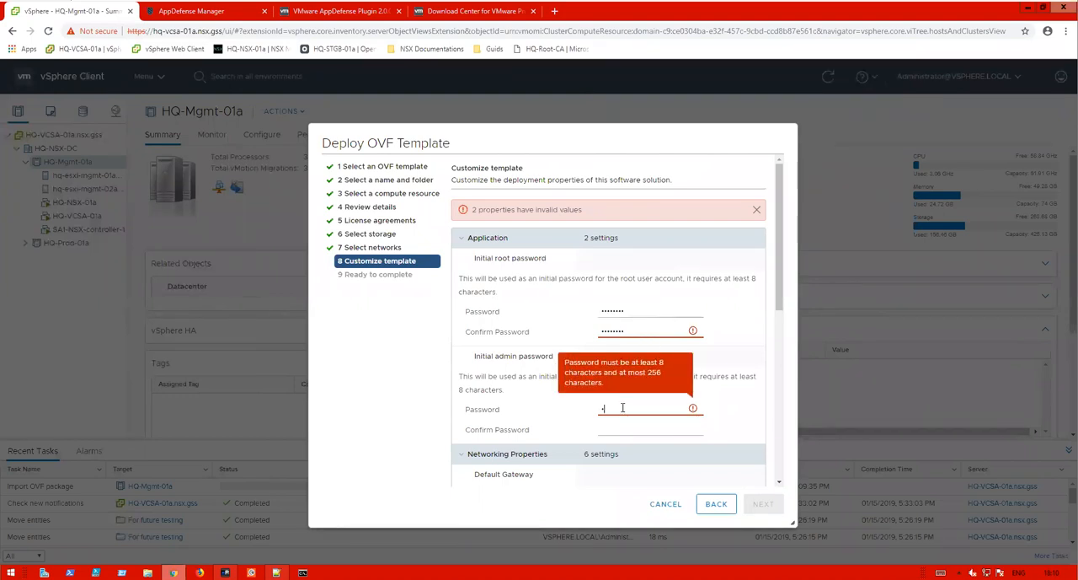
type("are1!")
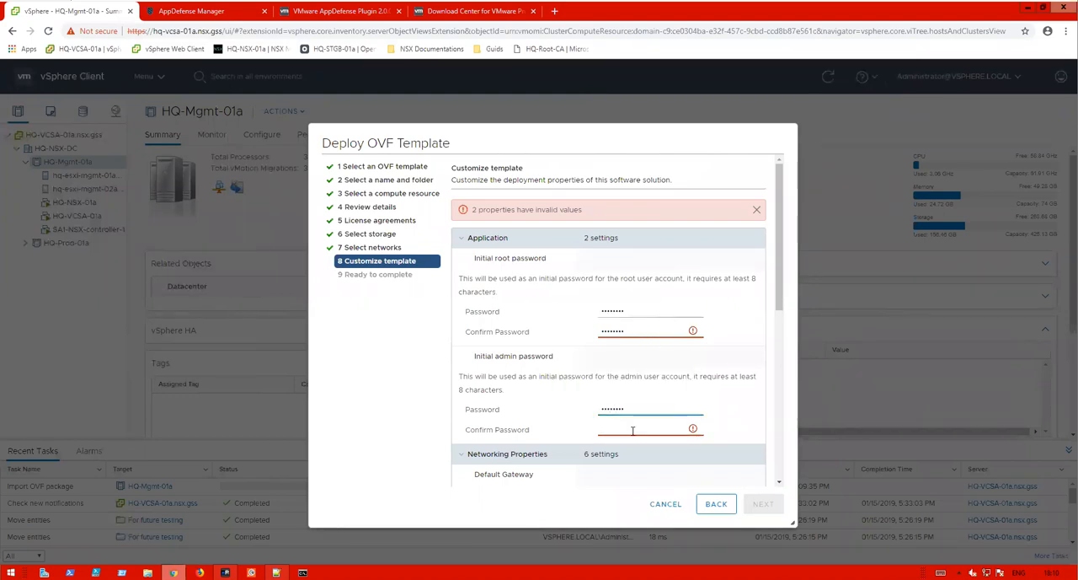
left_click(633, 429)
type("VMware1!")
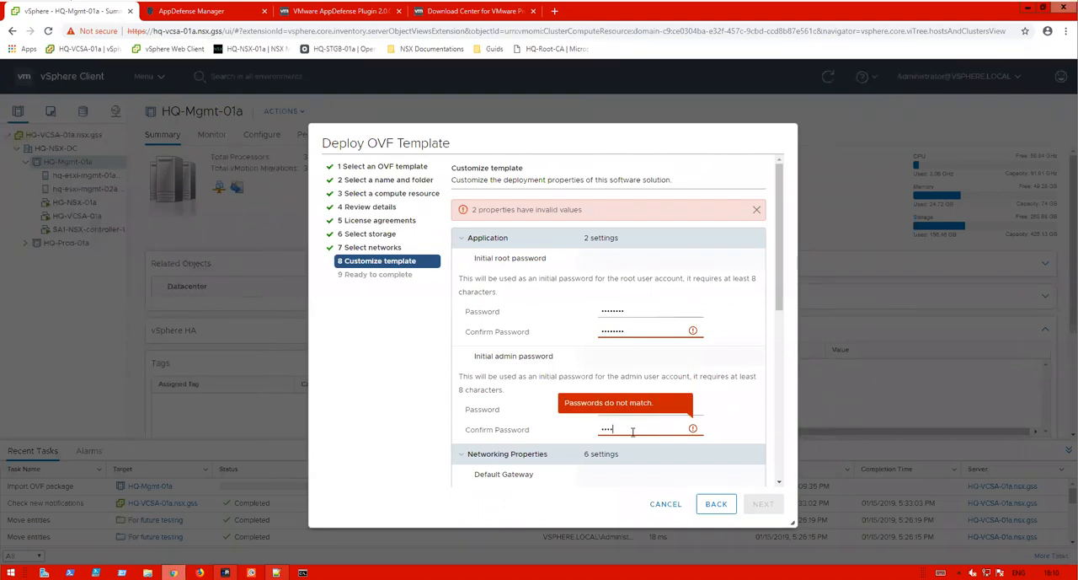
- Re-enter the root password confirmation
left_click_drag(781, 256, 780, 325)
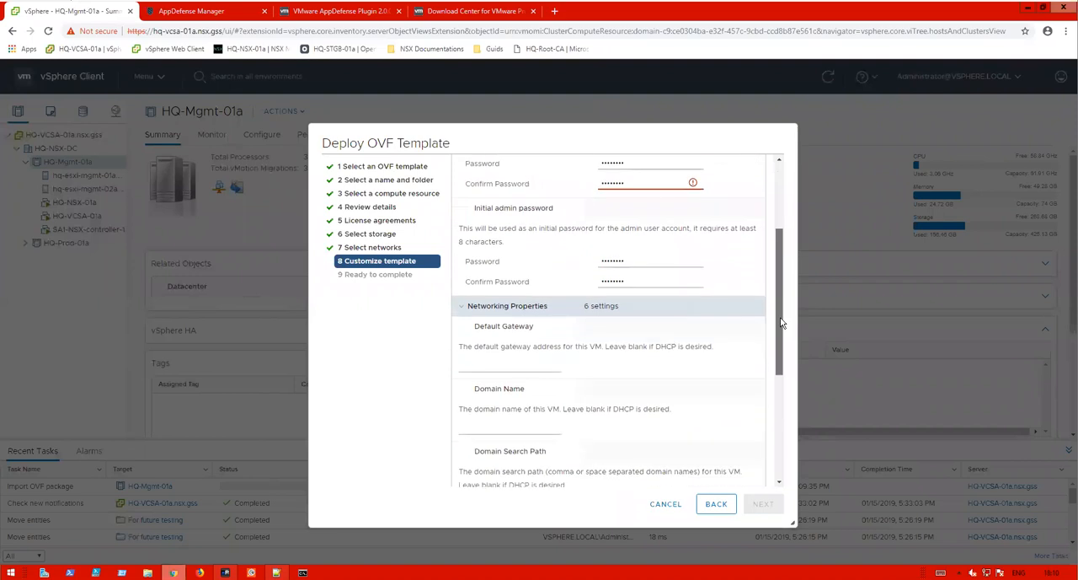
left_click_drag(635, 184, 570, 185)
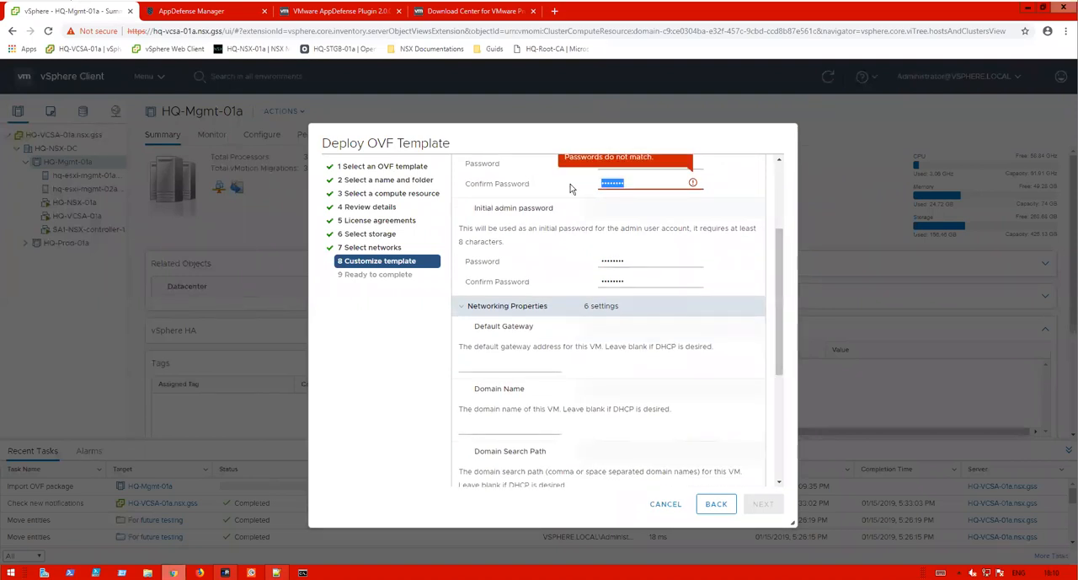
type("••••••••")
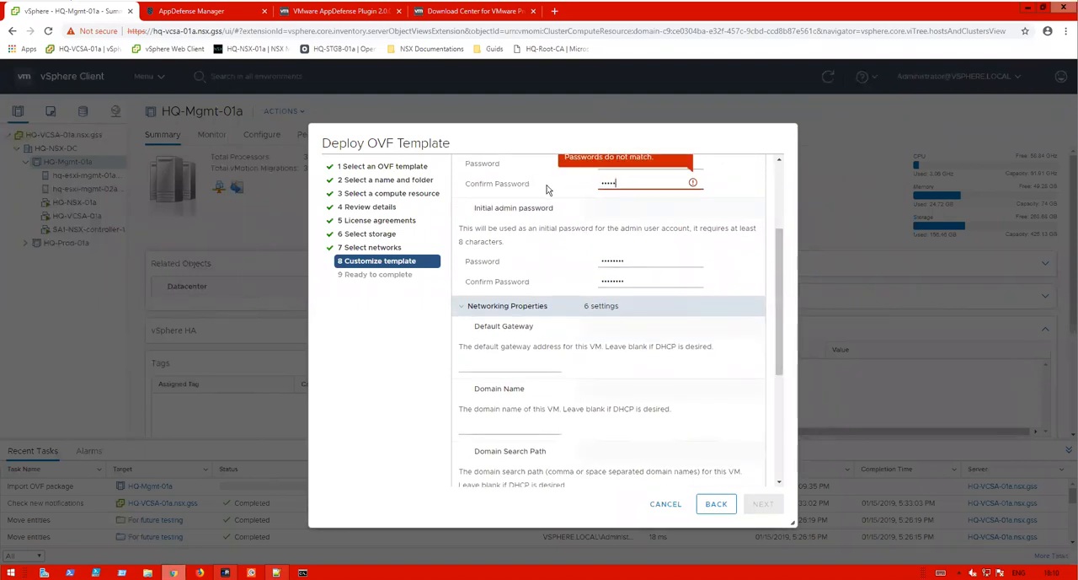
- Re-enter the initial root password in its first field
scroll(656, 181, "up", 3)
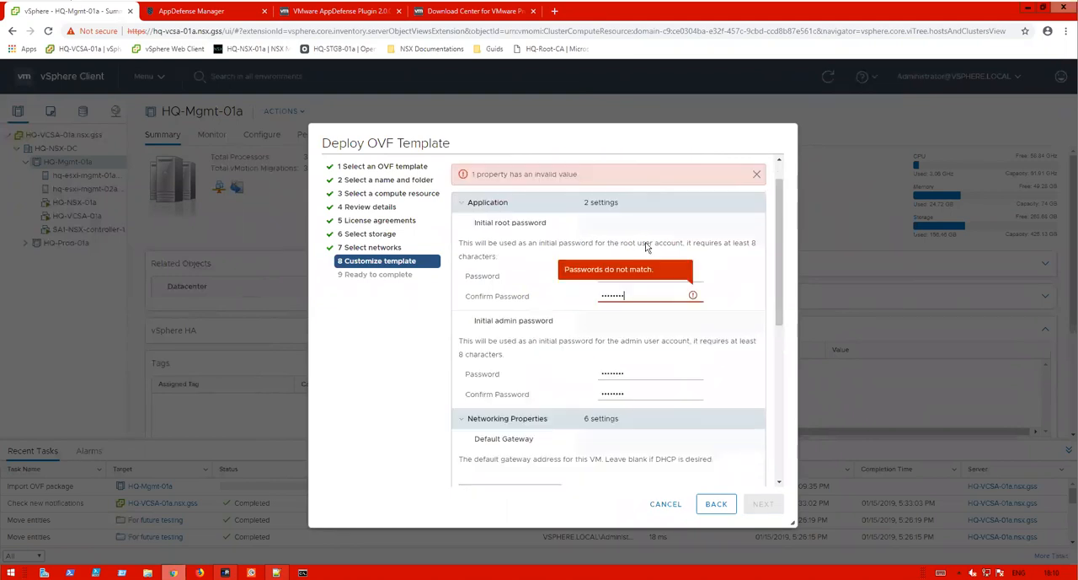
left_click_drag(631, 277, 563, 277)
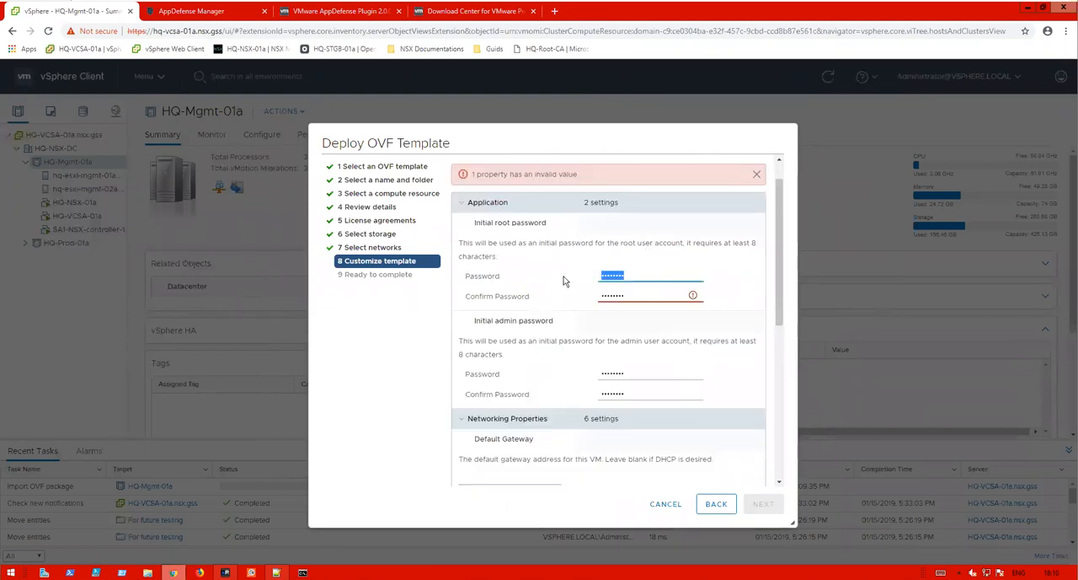
type("••••••••")
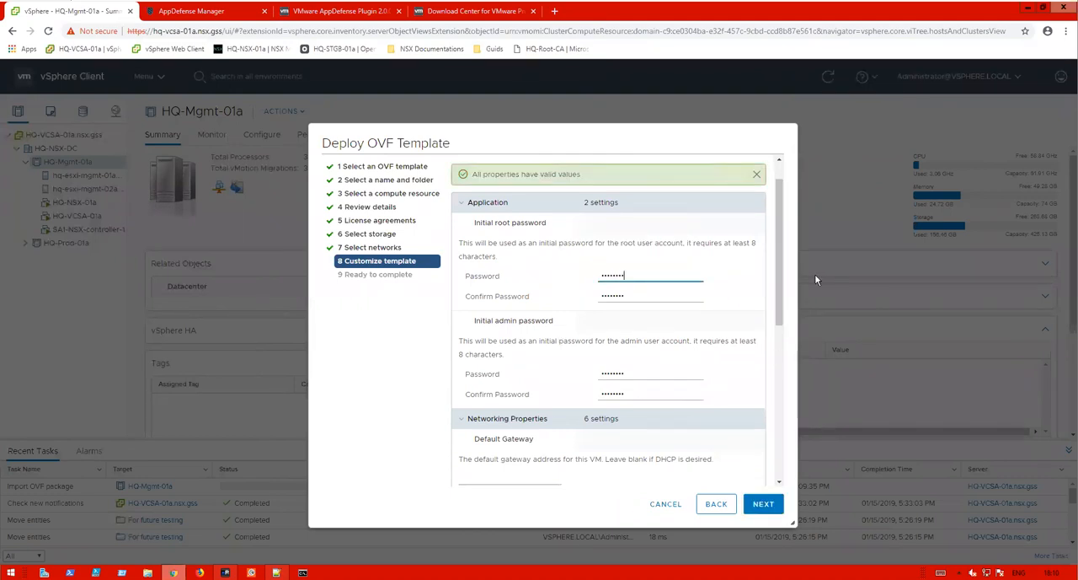
- Set the default gateway to 192.168.110.254 and the domain name to appdefense-appliance
left_click_drag(779, 288, 755, 339)
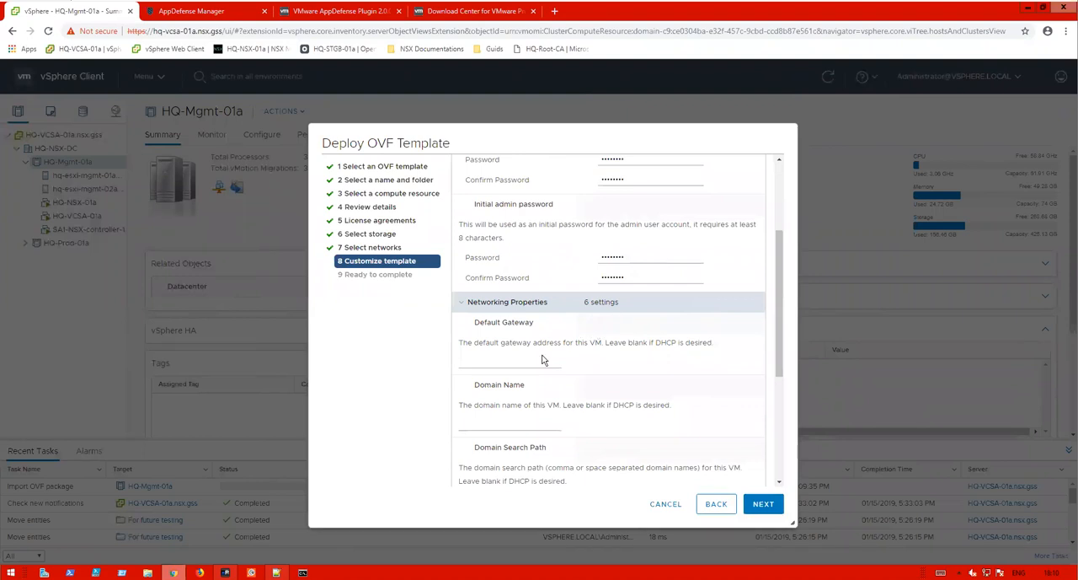
left_click(504, 364)
type("192.168.110.254")
left_click(500, 424)
type("appdefense-appliance")
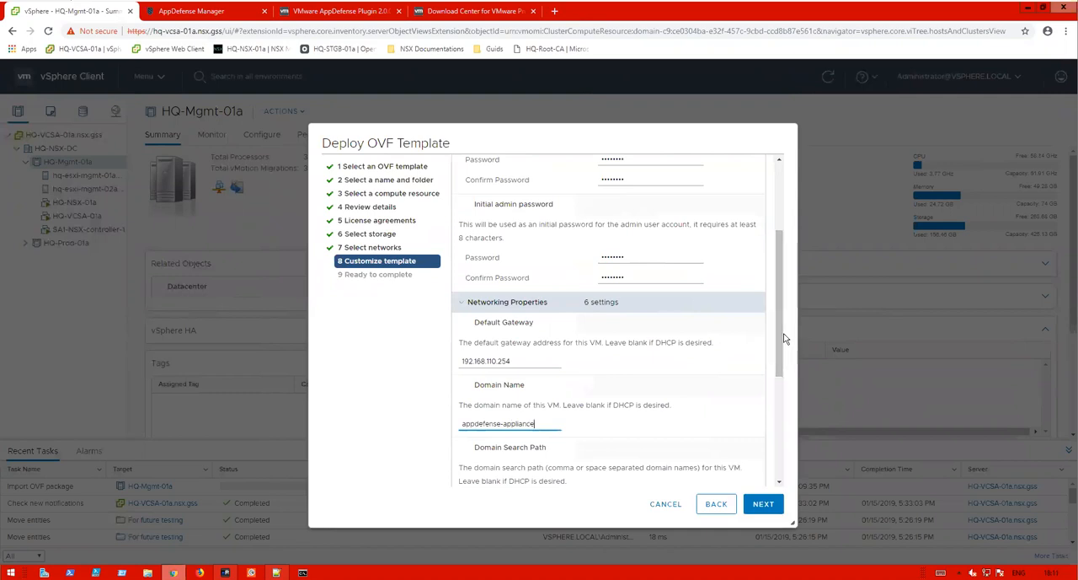
- Set the domain search path to nsx.gss and the domain name server to 192.168.110.10
left_click_drag(781, 338, 781, 423)
left_click(494, 328)
type("nsx.gss")
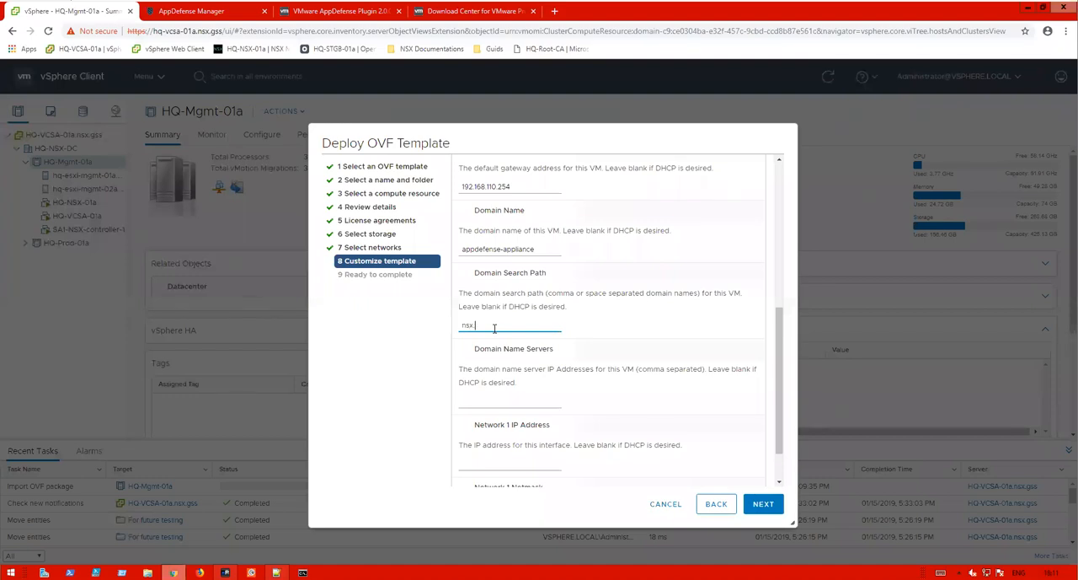
left_click(495, 398)
type("192.168.110.10")
- Set the Network 1 IP address to 192.168.110.61 and its netmask to 255.255.255.0
scroll(779, 374, "down", 2)
left_click(528, 410)
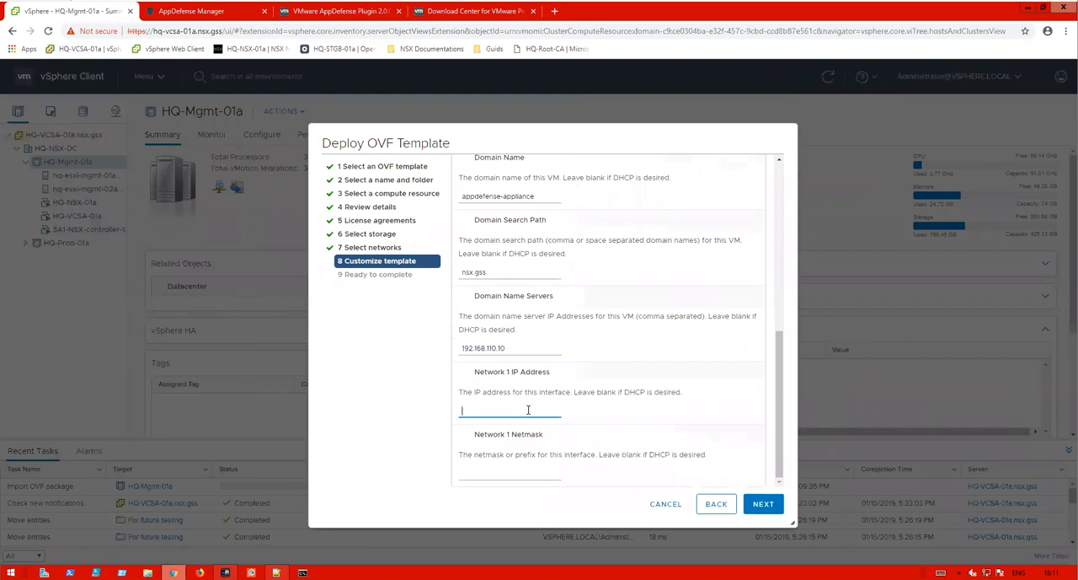
type("192.168.110.61")
left_click(517, 473)
type("255.255.255.0")
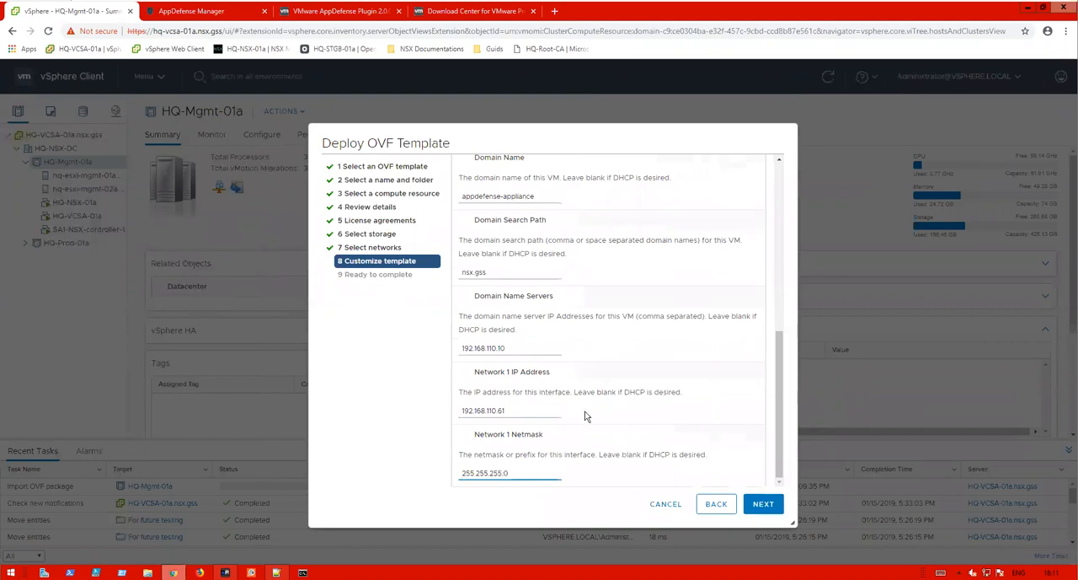
- Advance to the ready-to-complete summary and finish deploying the OVF template
double_click(505, 410)
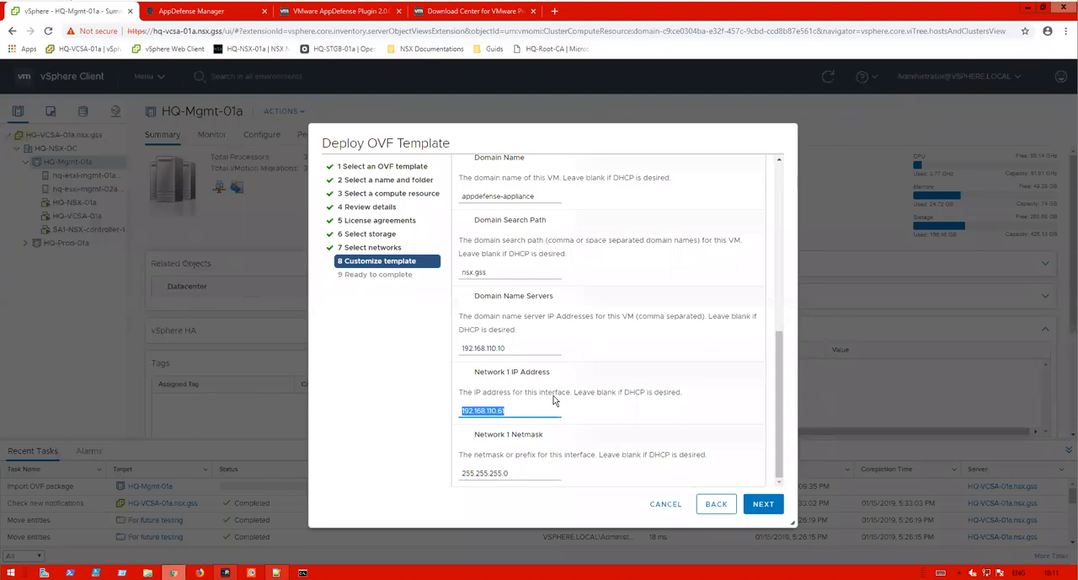
left_click(767, 508)
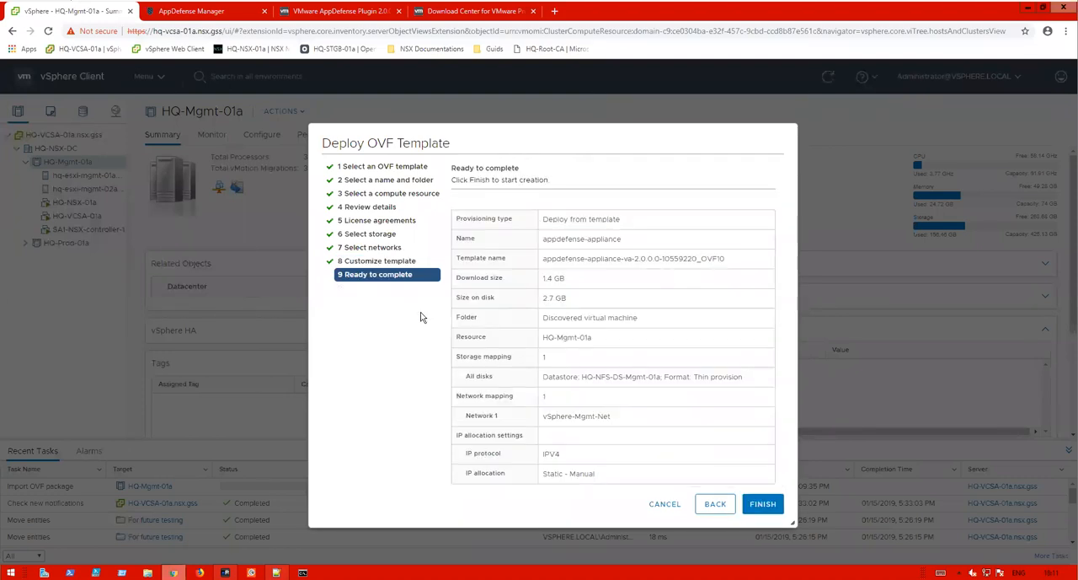
left_click(762, 506)
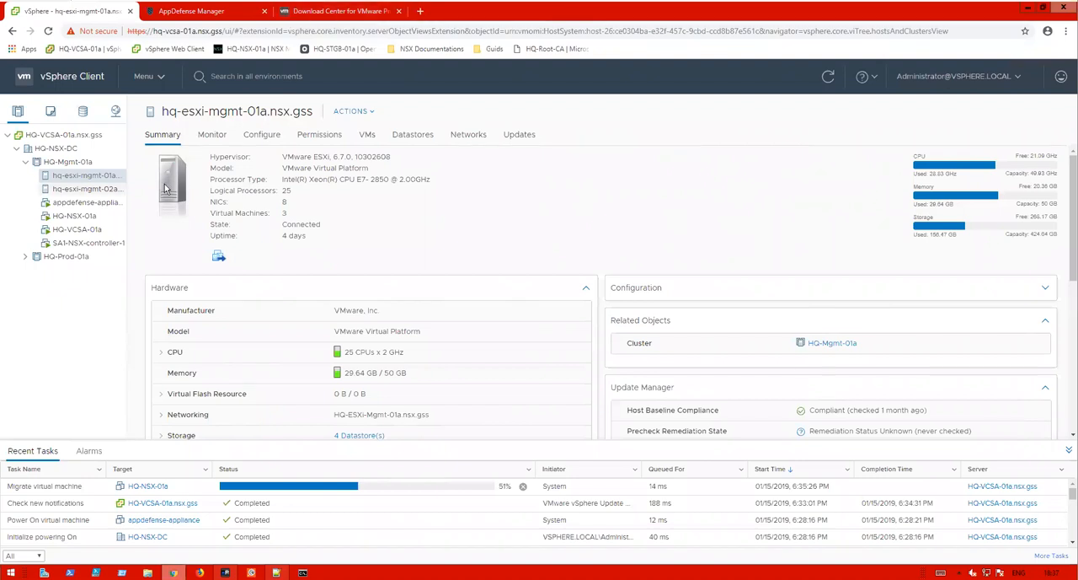
- Select the appdefense-appliance VM and launch its web console
left_click(69, 203)
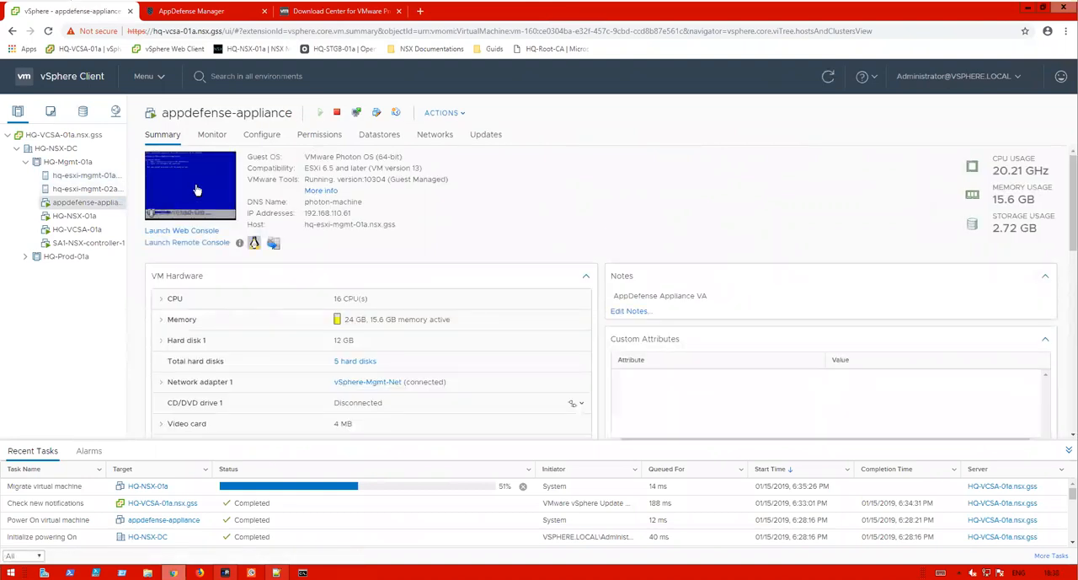
left_click(356, 112)
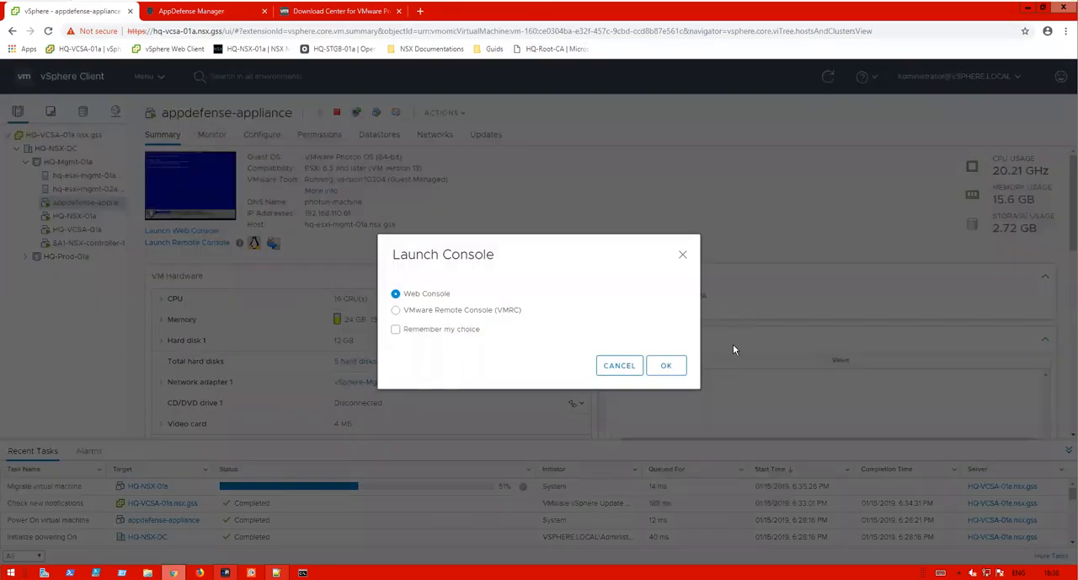
left_click(671, 363)
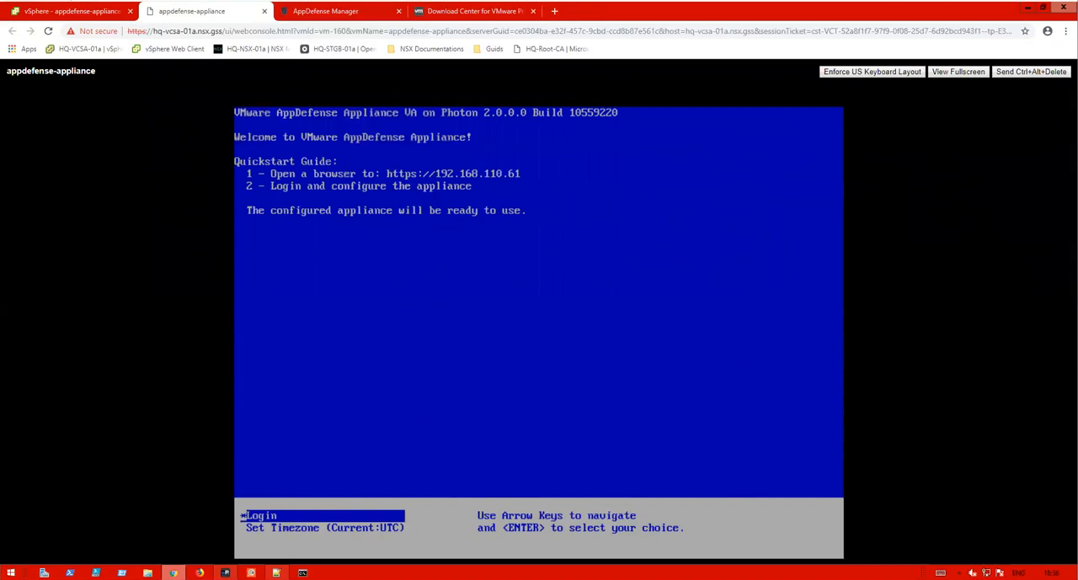
- Choose Login in the appliance console and sign in as root with the root password
key("Return")
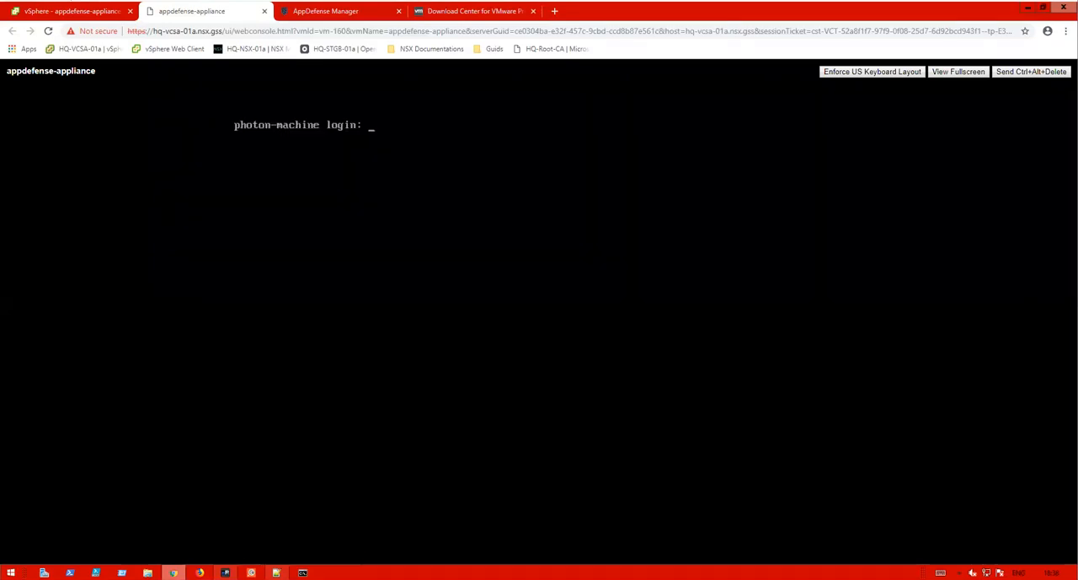
type("R")
key("BackSpace")
type("rooy")
key("BackSpace")
type("t")
key("Return")
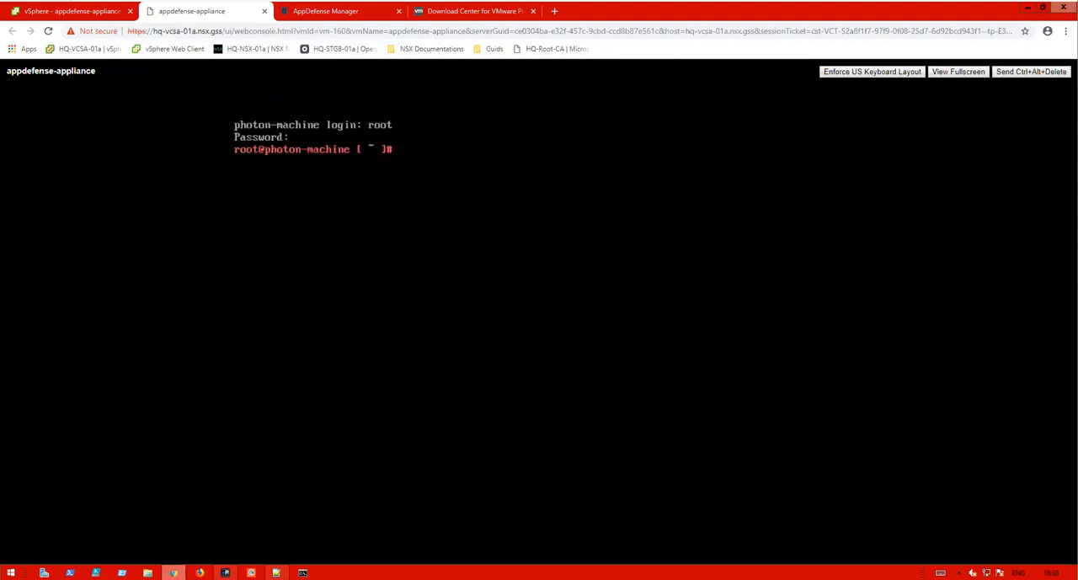
- Ping 192.168.110.21 from the appliance shell and stop the ping
type("ping 192.168.110.21")
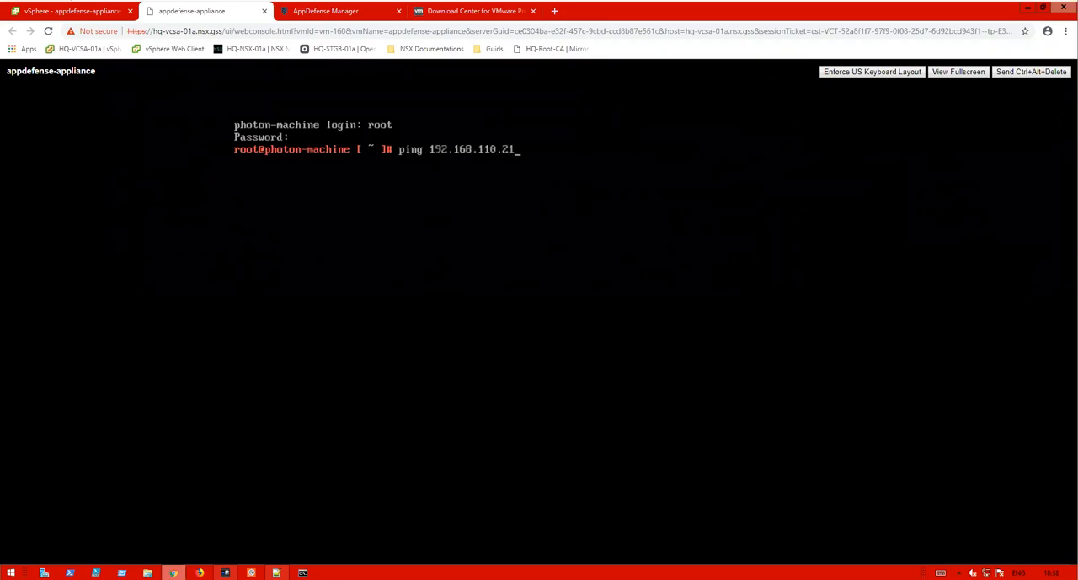
key("Return")
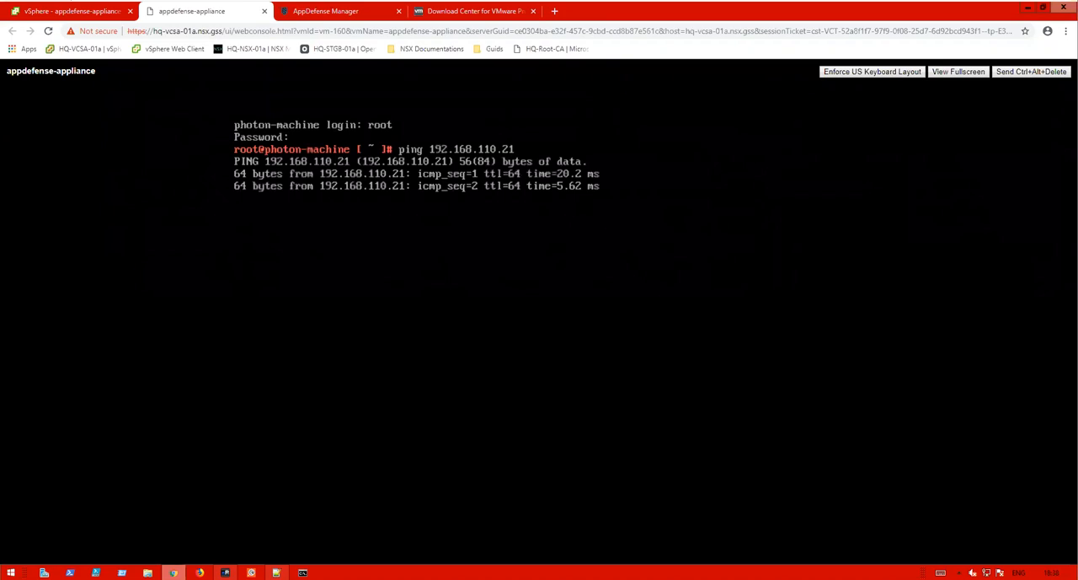
key("ctrl+c")
- Ping 8.8.8.8 from the appliance shell and stop the ping
type("ping 8.")
type("8.")
type("8")
key("BackSpace")
type(".8.8")
key("Return")
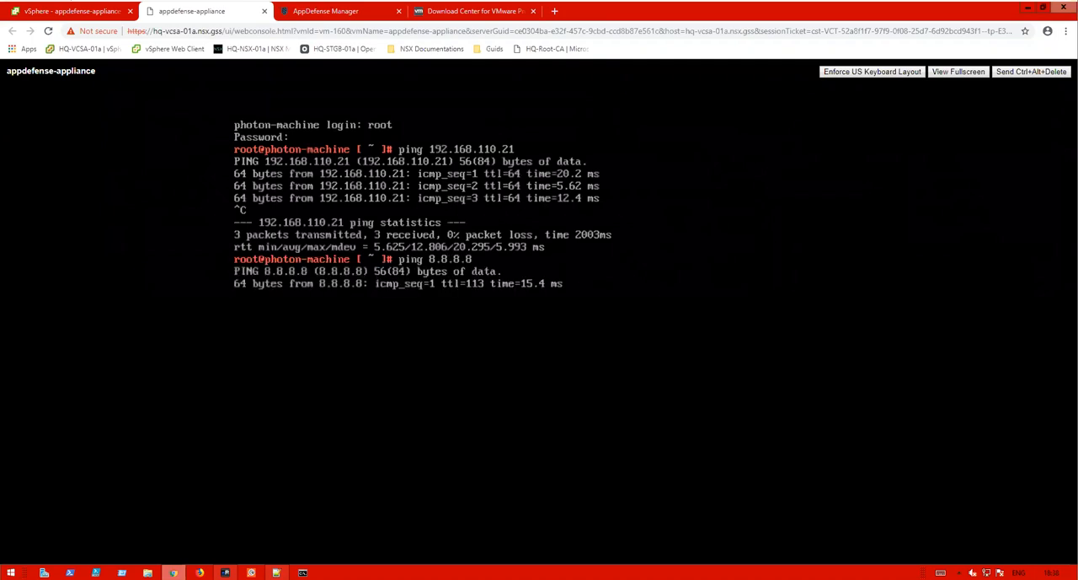
key("ctrl+c")
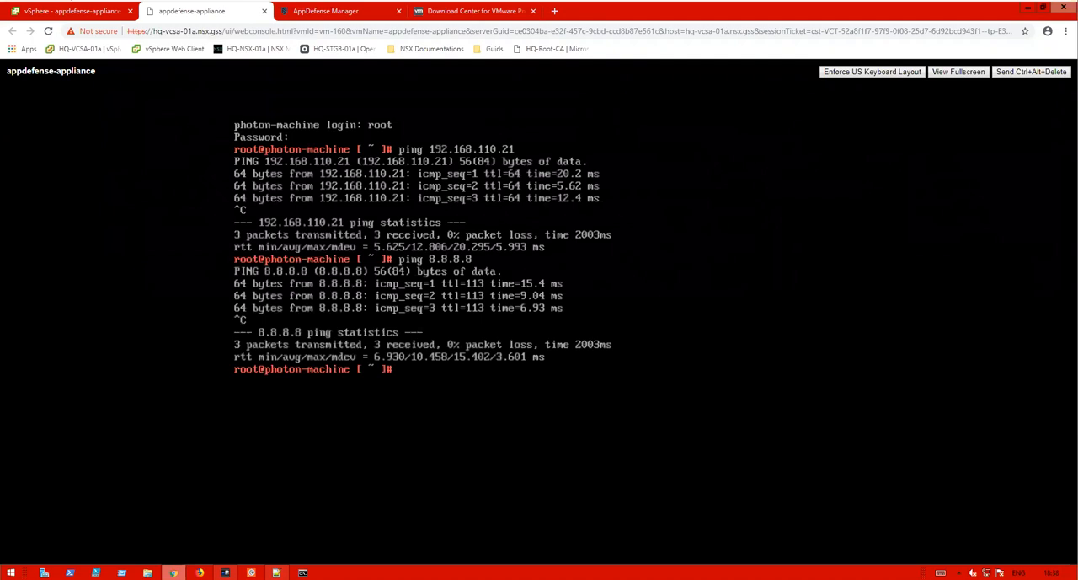
type("ping www.google.com")
key("Return")
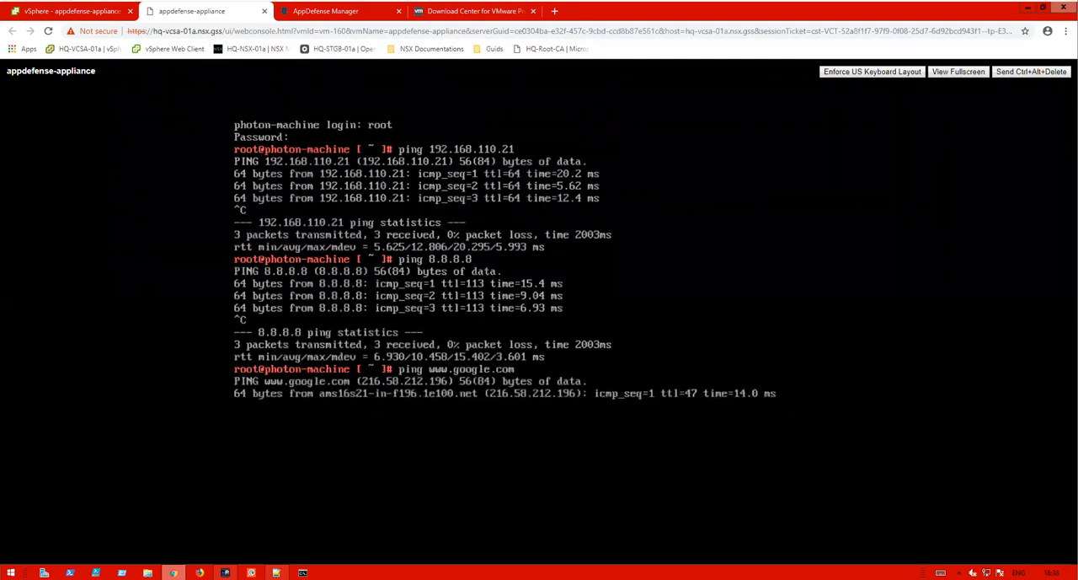
key("ctrl+c")
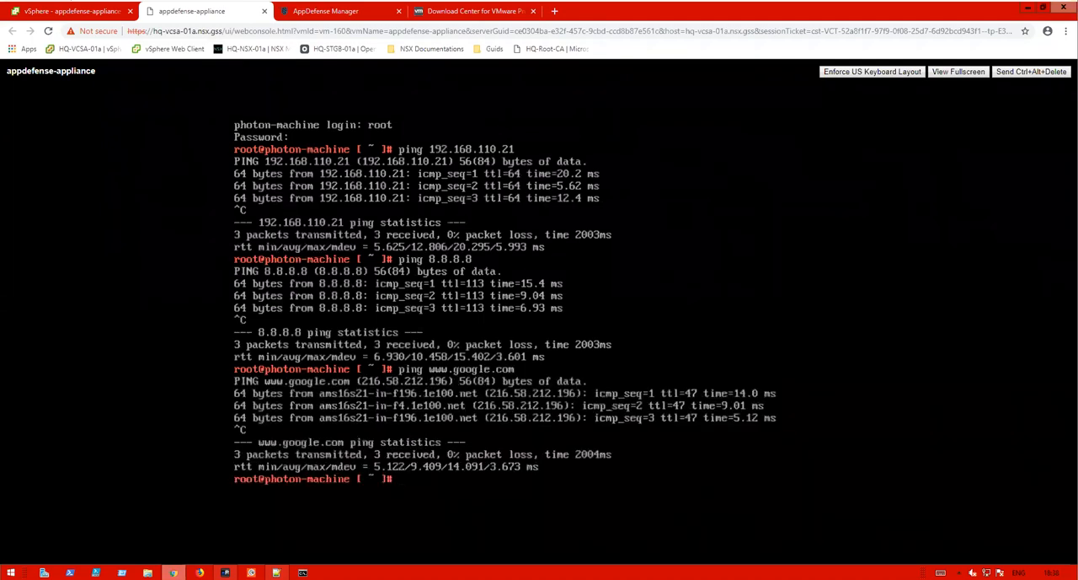
- Close the console tab and browse to 192.168.110.61 in a new browser tab
left_click(266, 11)
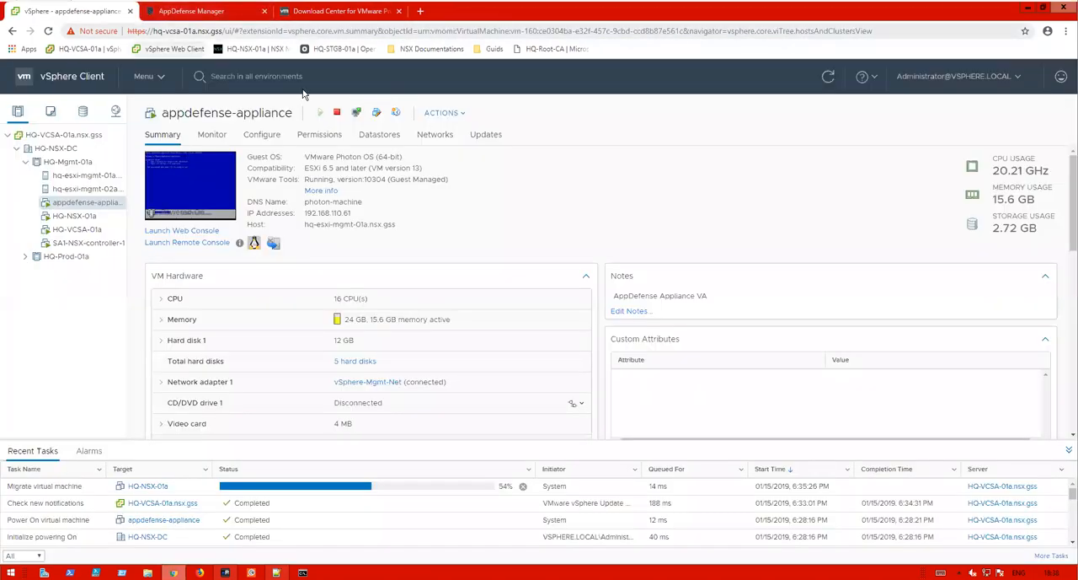
left_click(419, 11)
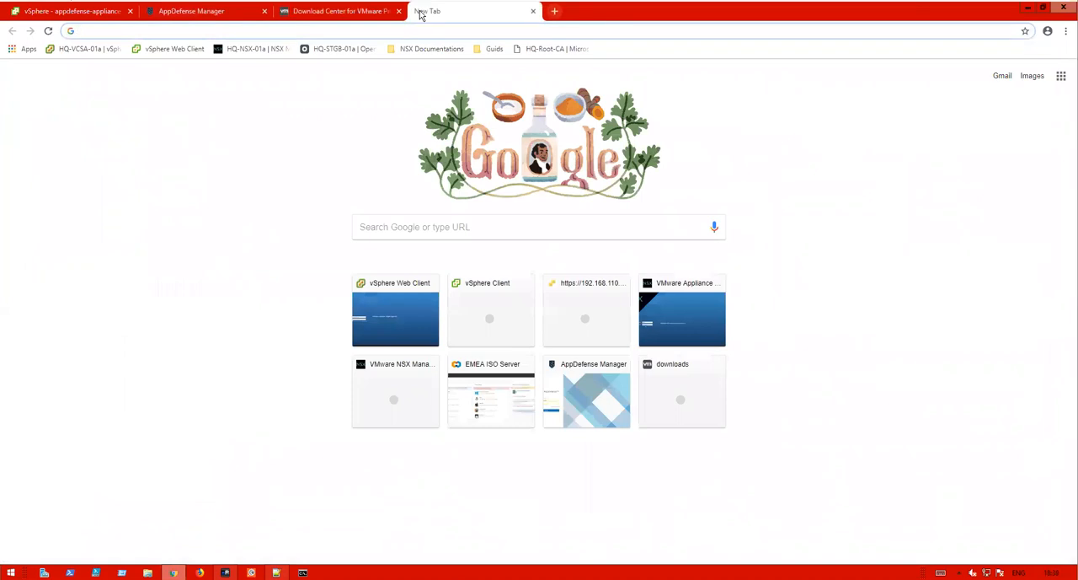
type("1+92")
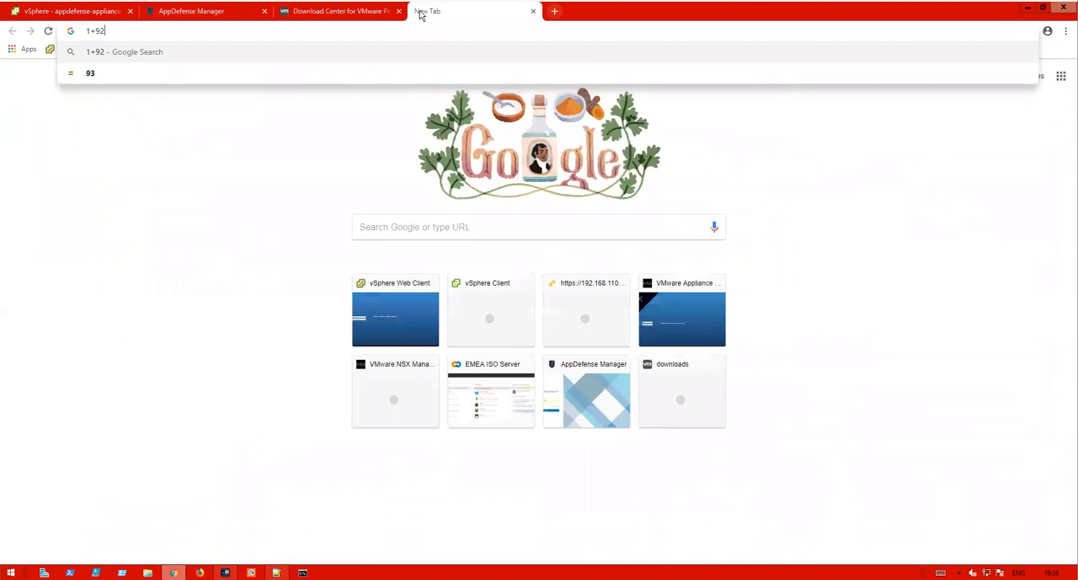
key("BackSpace")
key("BackSpace")
key("BackSpace")
type("92")
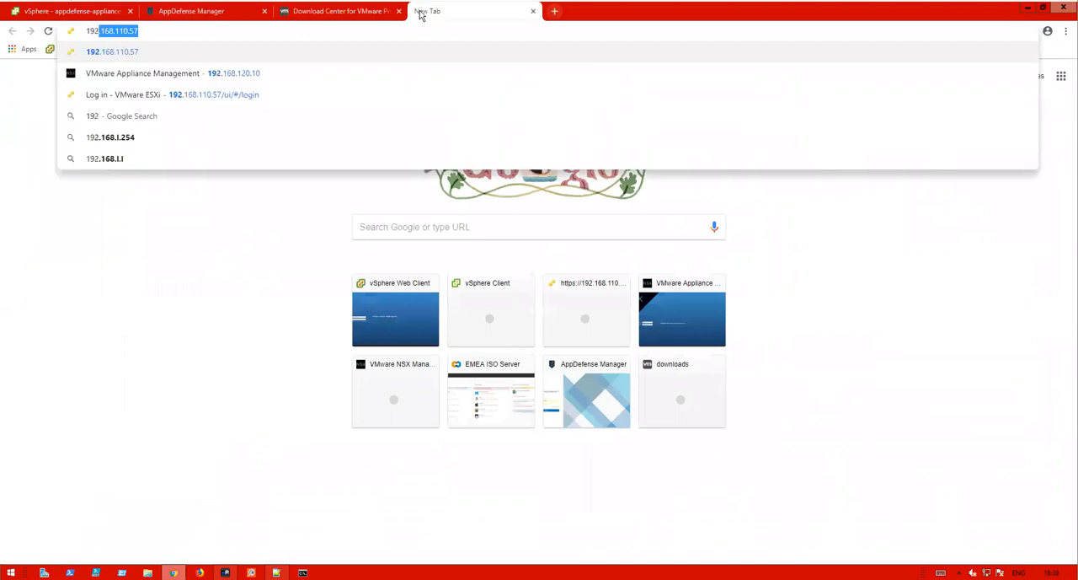
type(".168.110.")
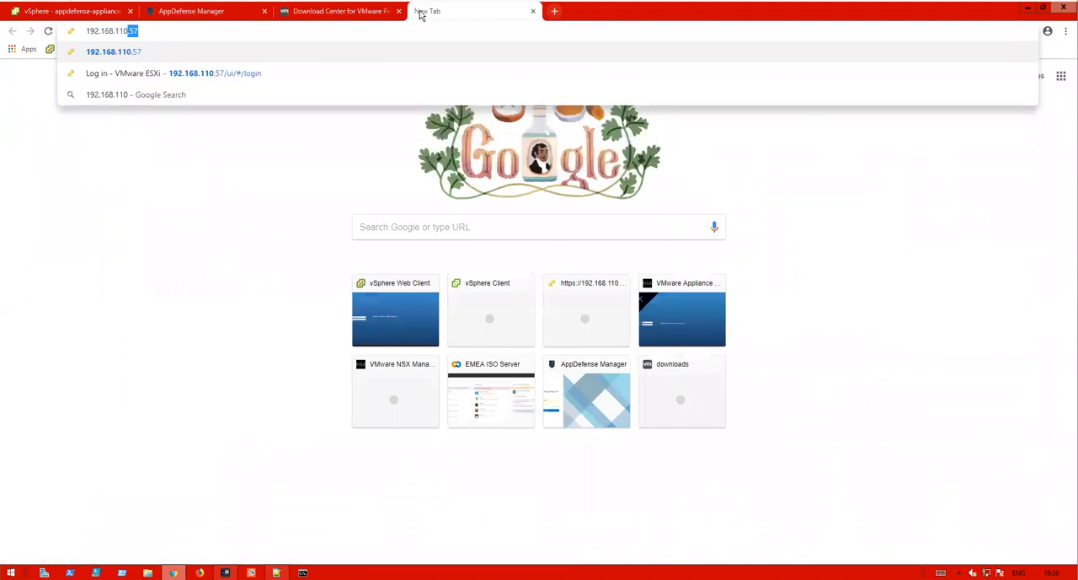
type("61")
key("Return")
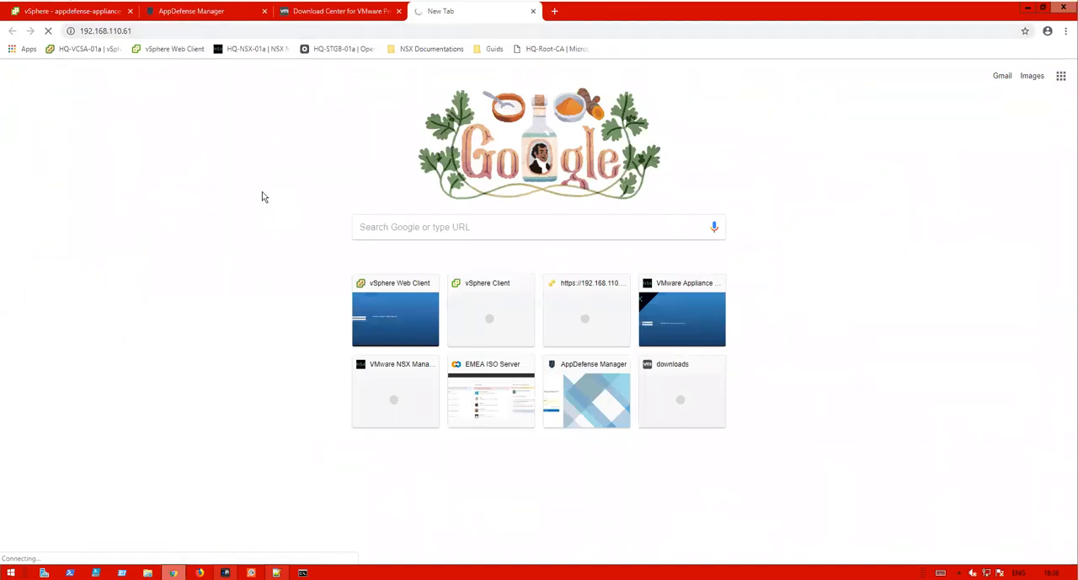
left_click(176, 28)
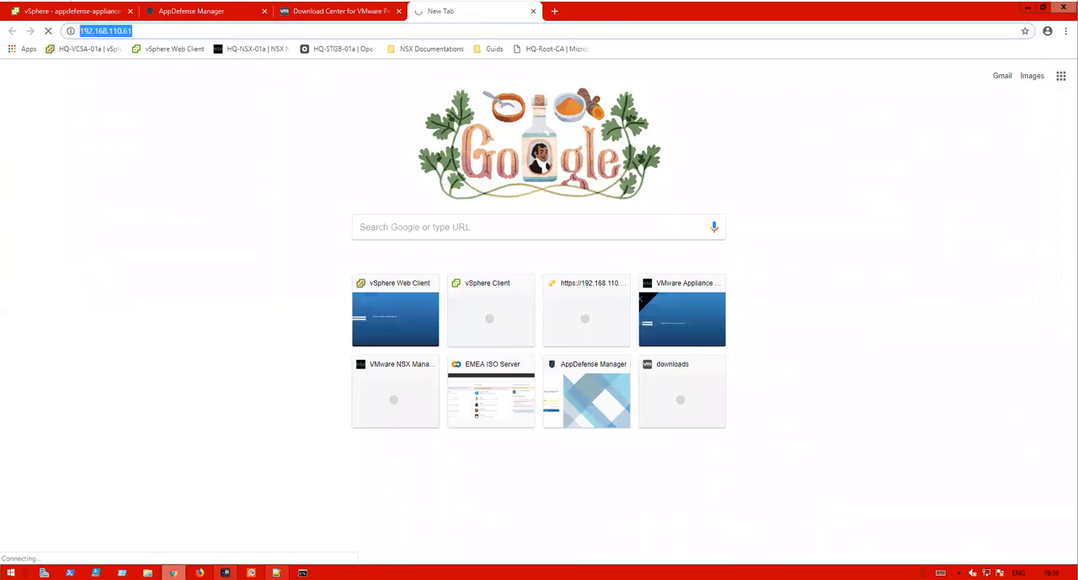
type("http")
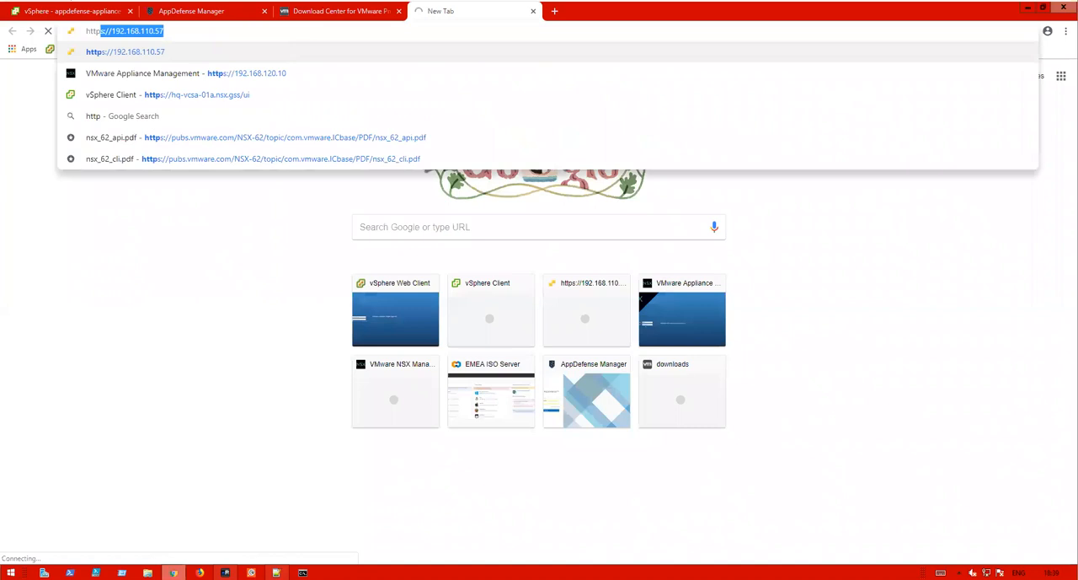
key("BackSpace")
type("s")
type(";")
key("BackSpace")
type(">//")
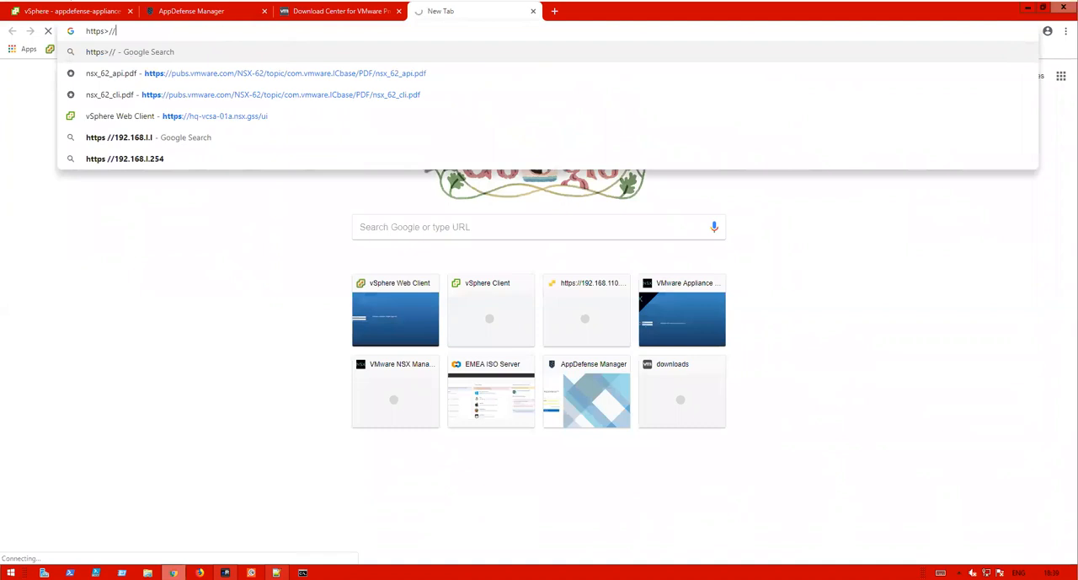
key("BackSpace")
key("BackSpace")
key("BackSpace")
type(">")
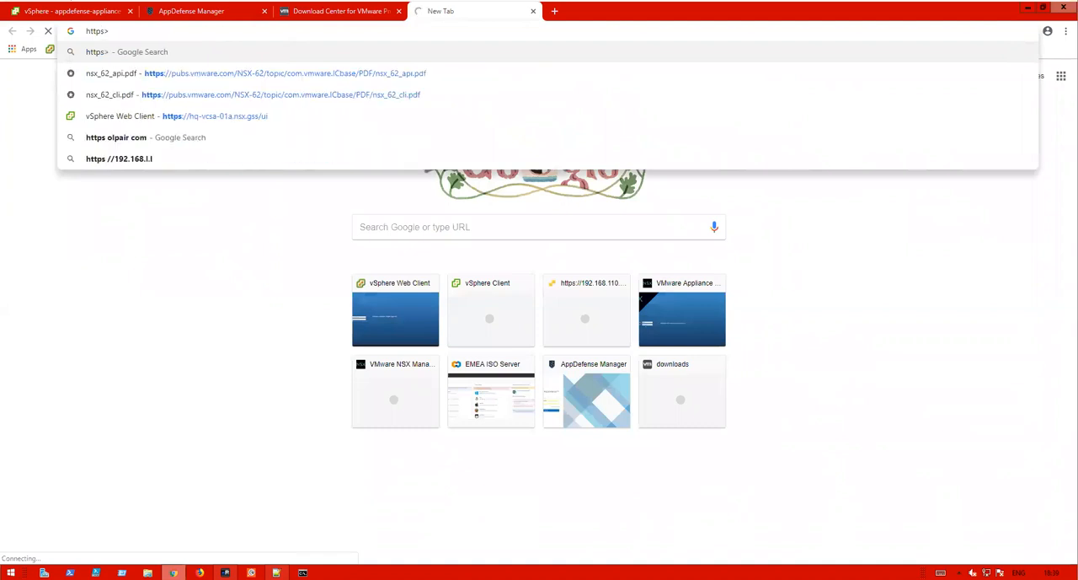
key("BackSpace")
type("<")
key("BackSpace")
type("<")
key("BackSpace")
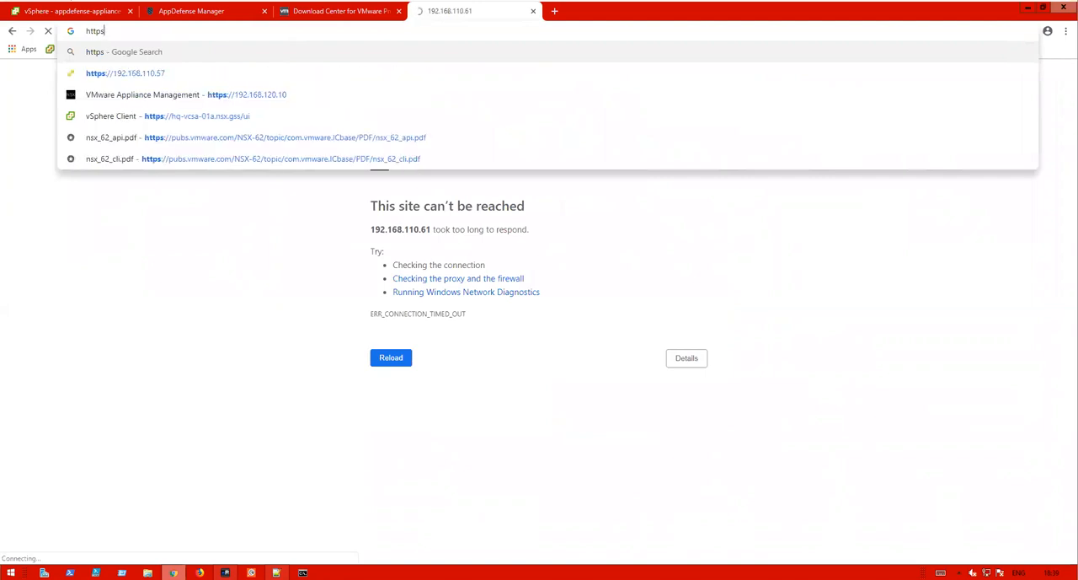
type("<")
key("BackSpace")
type("<")
key("BackSpace")
left_click(941, 572)
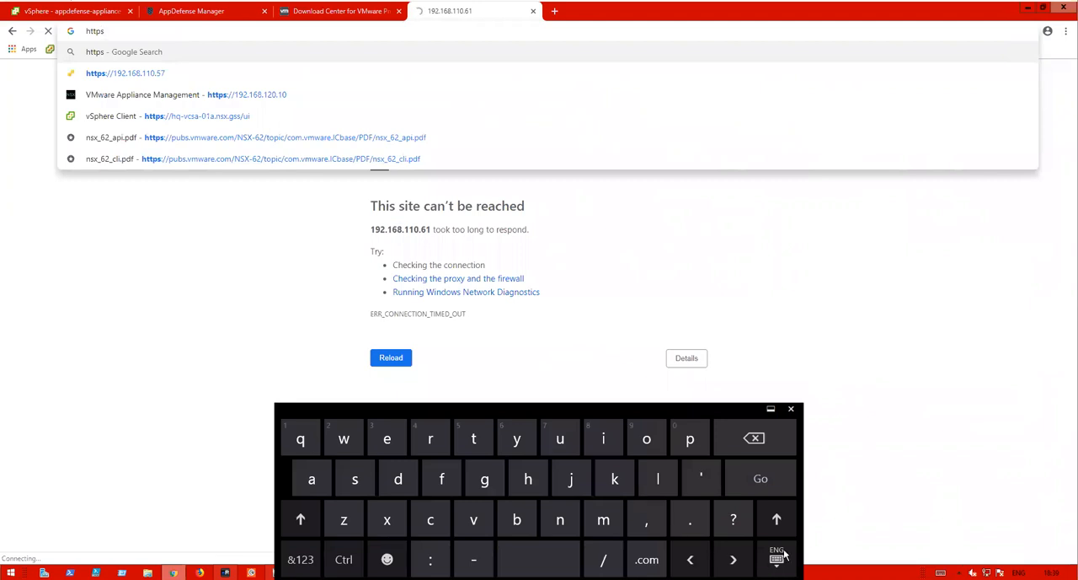
left_click(779, 520)
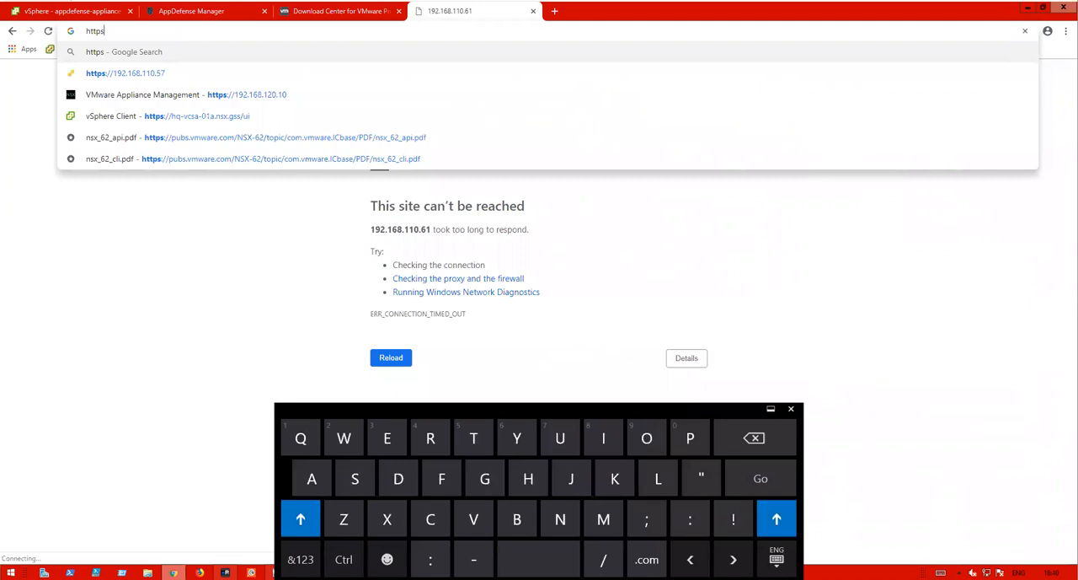
left_click(691, 520)
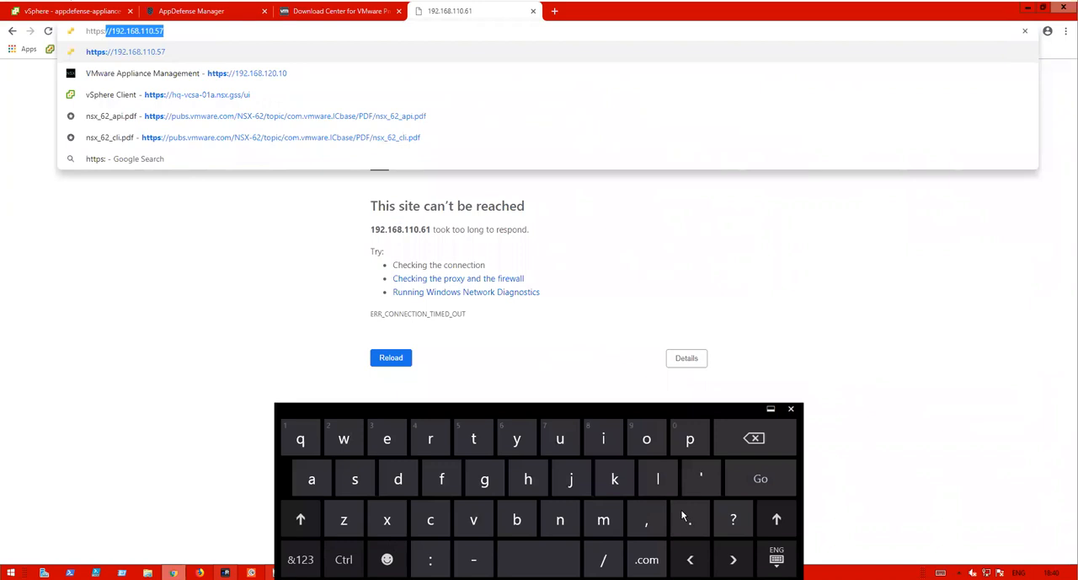
left_click(113, 31)
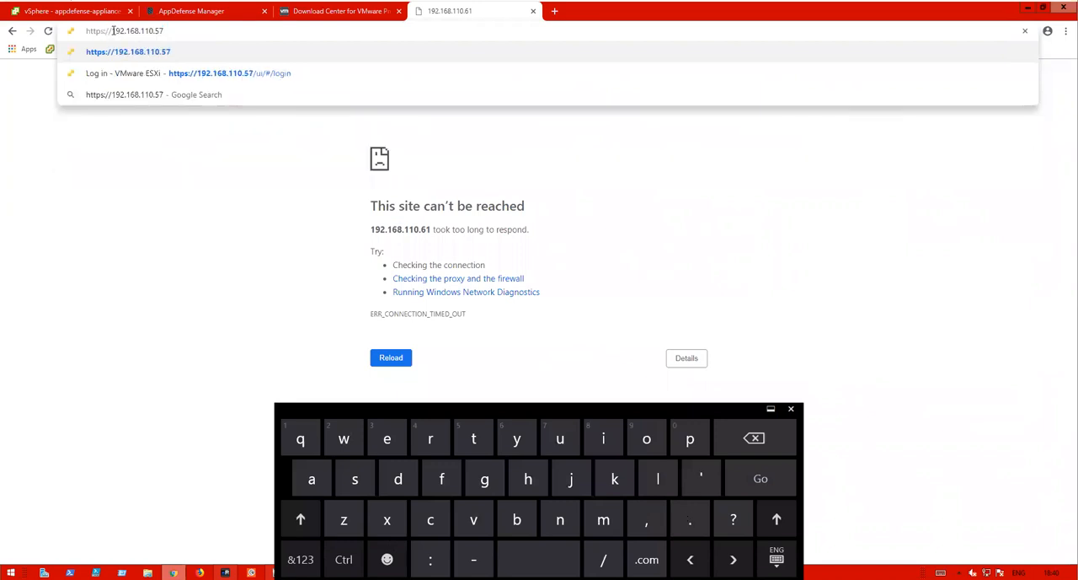
left_click_drag(155, 31, 175, 30)
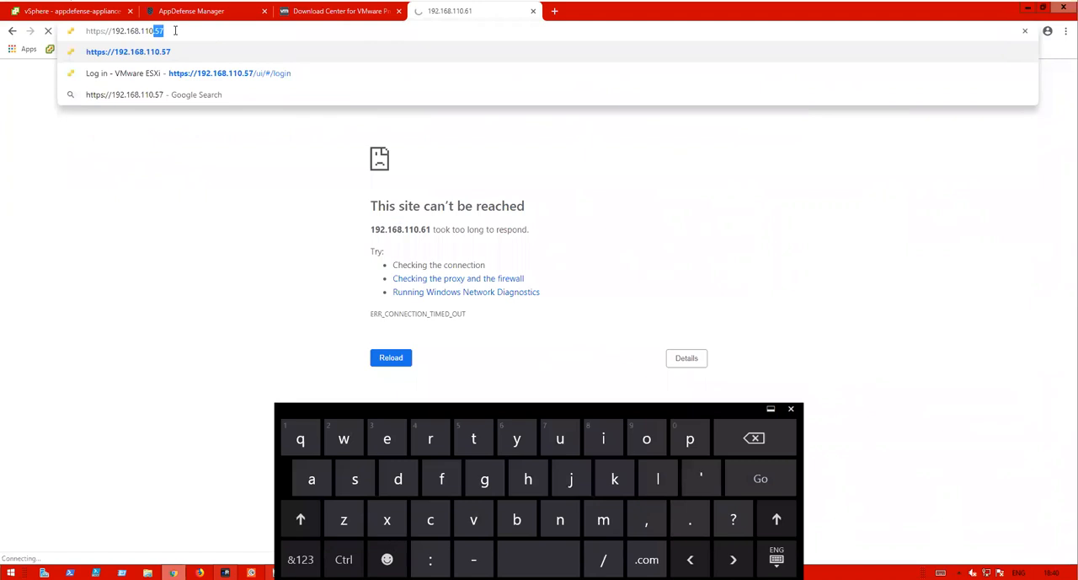
key("BackSpace")
type("61")
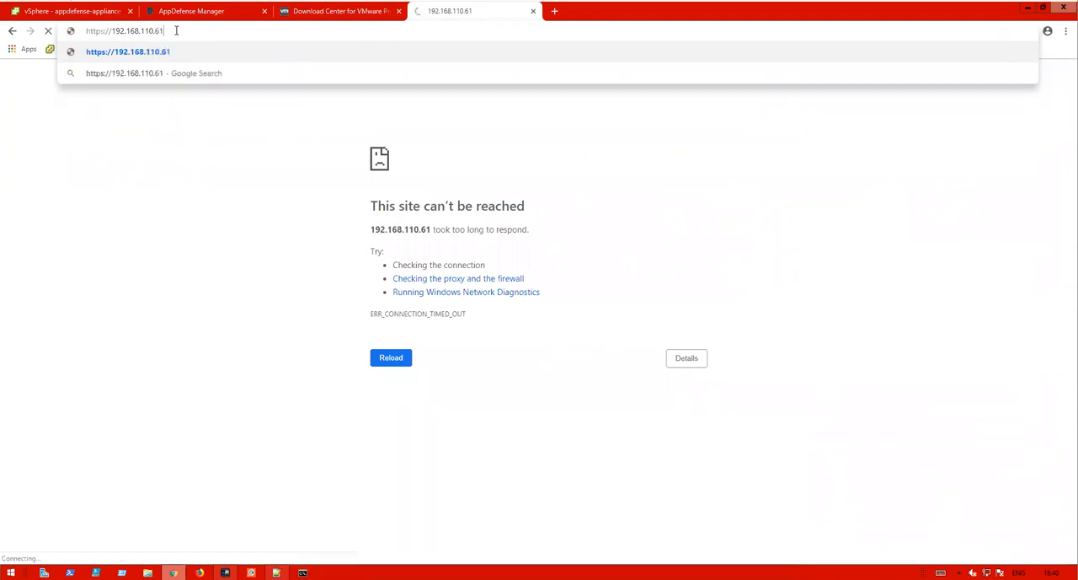
key("Return")
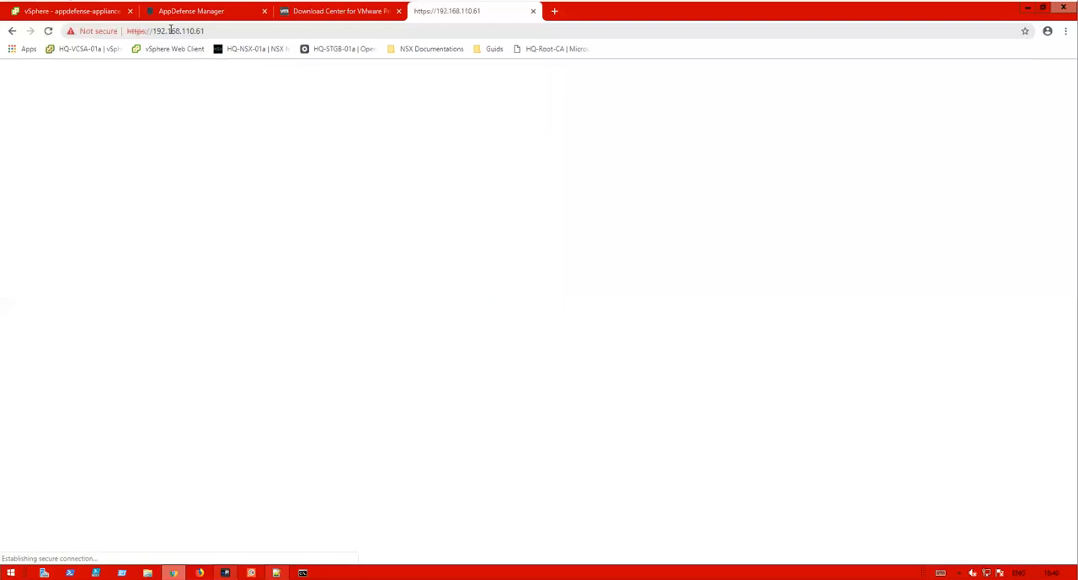
- Bypass the certificate warning and proceed to 192.168.110.61
left_click(420, 310)
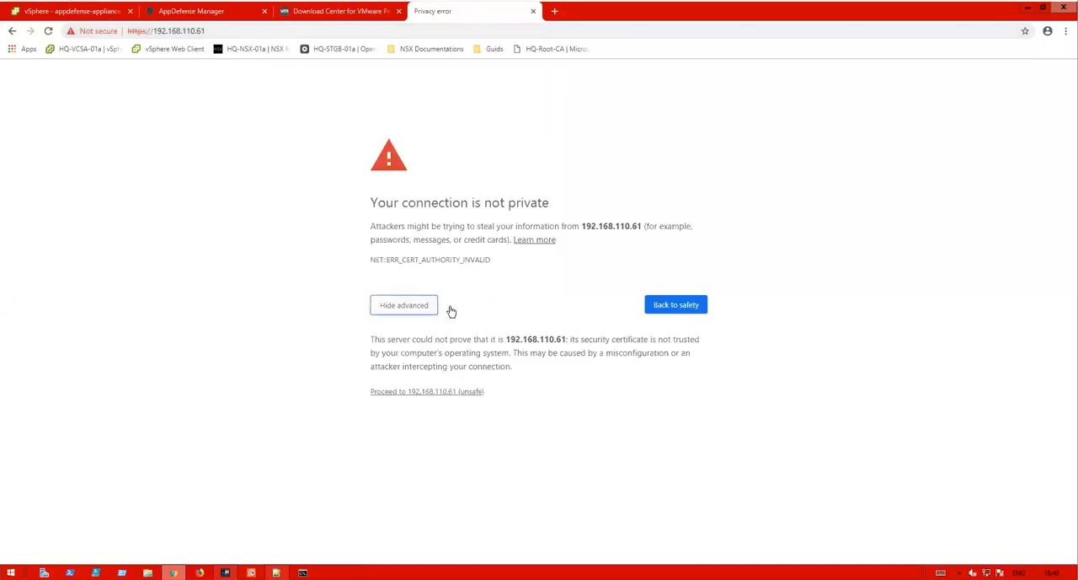
left_click(409, 393)
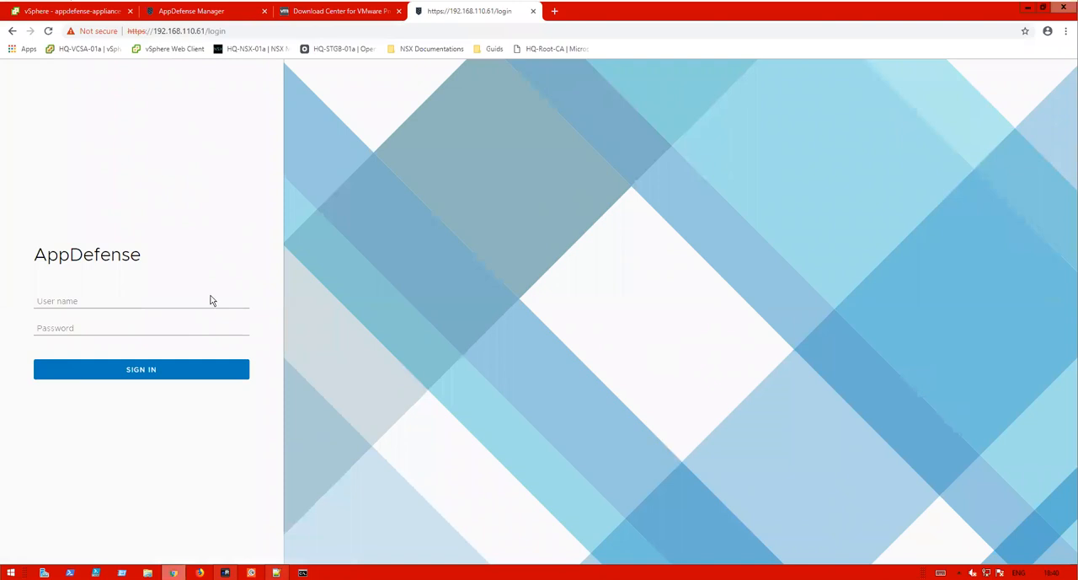
- Sign in to AppDefense as admin with the appliance password
left_click(107, 296)
type("admin")
key("Tab")
type("VMware1!")
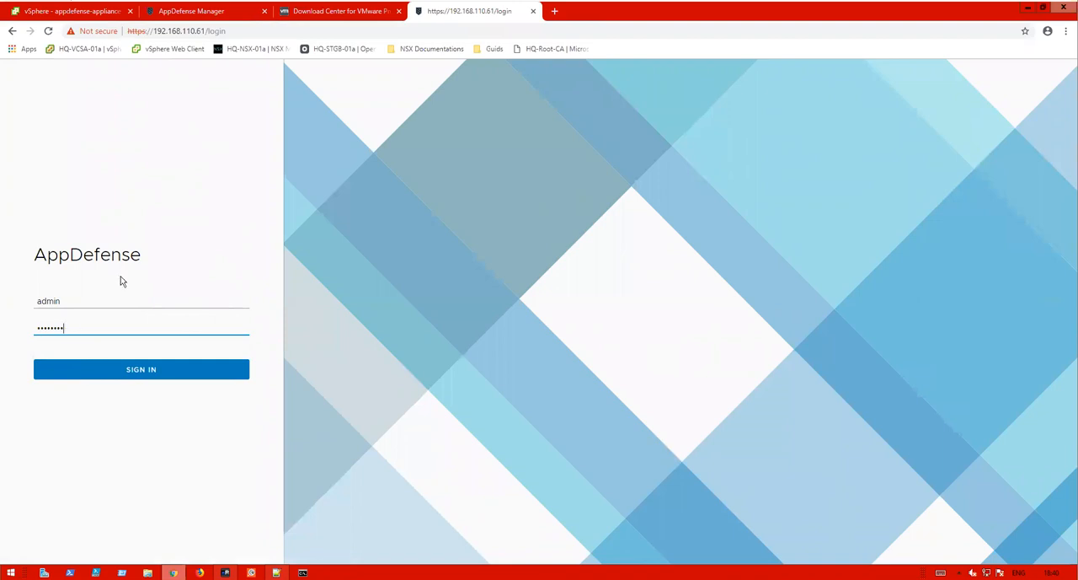
key("Return")
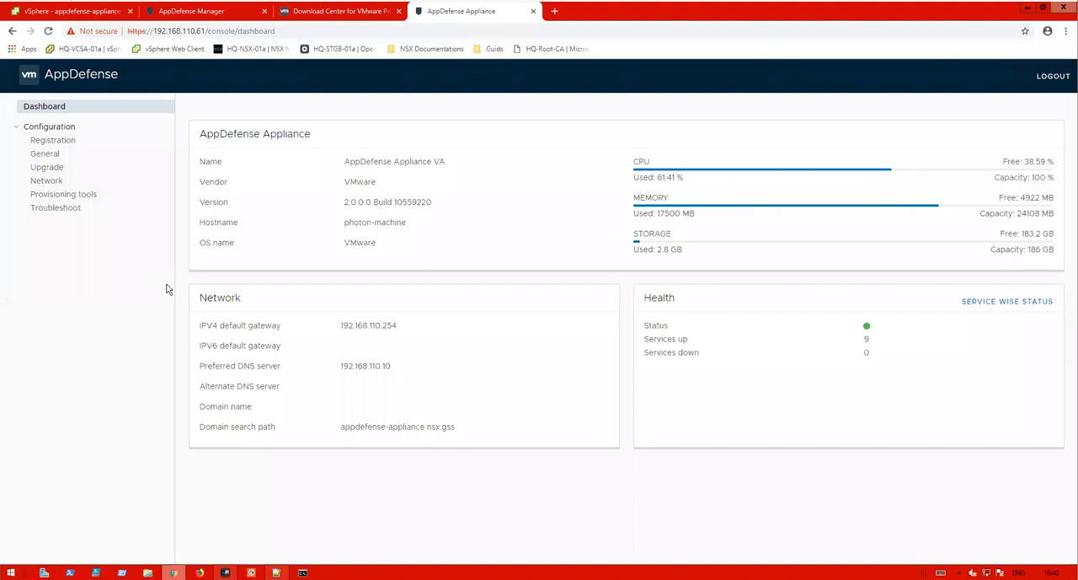
- Edit the SSO lookup configuration on the Registration page, setting the host name to 192.168.110.21, and register it
left_click(61, 142)
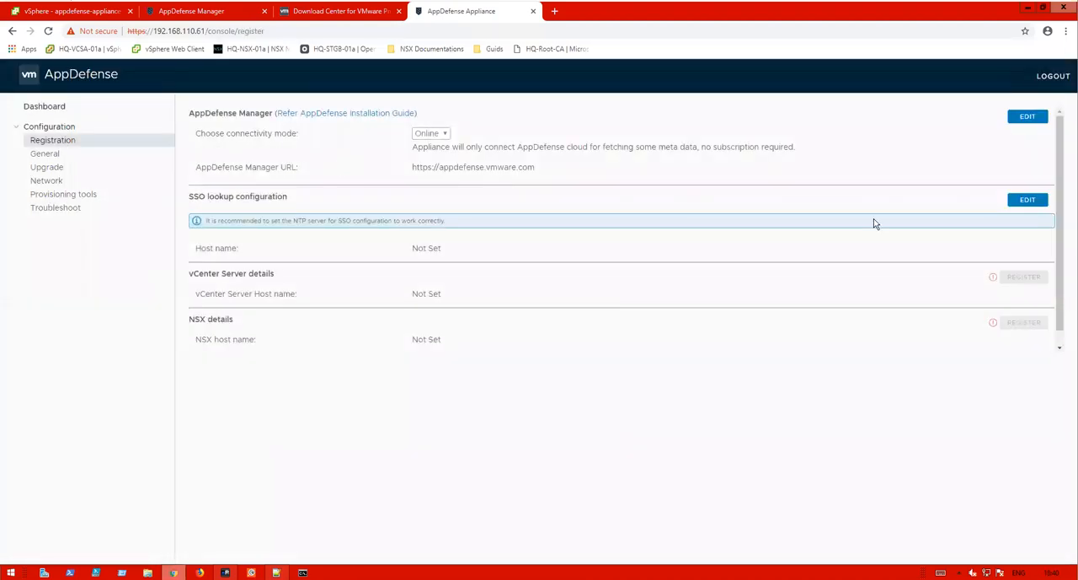
left_click(1021, 200)
left_click(475, 248)
type("192.168.110.21")
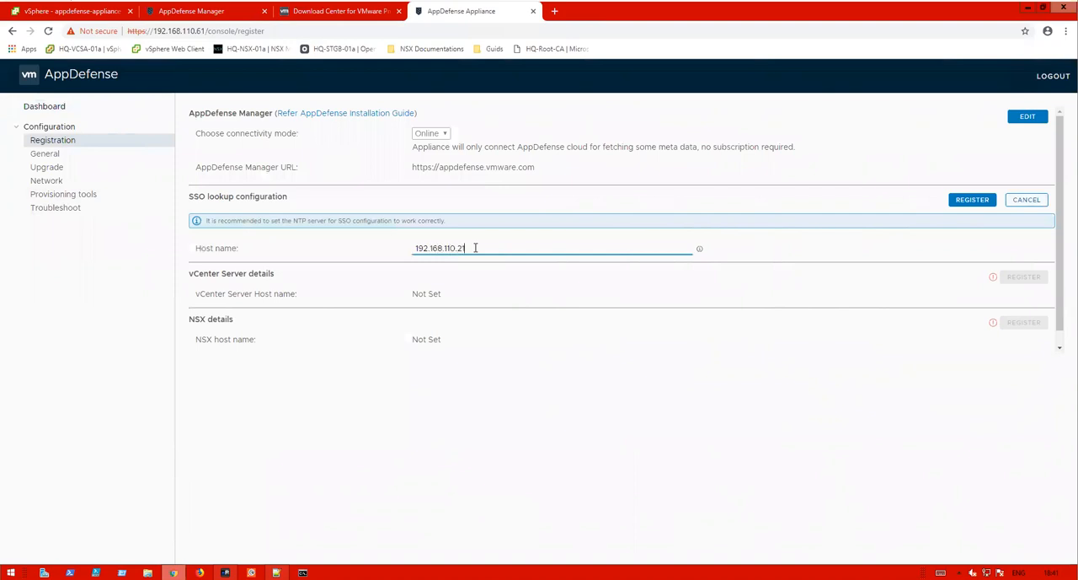
left_click(958, 203)
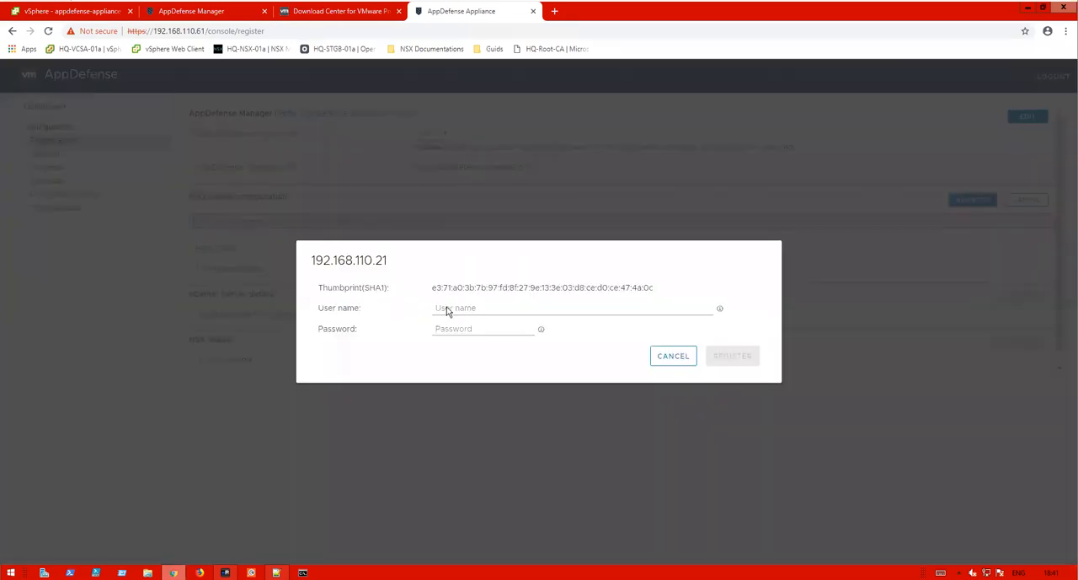
left_click(447, 308)
type("administrator")
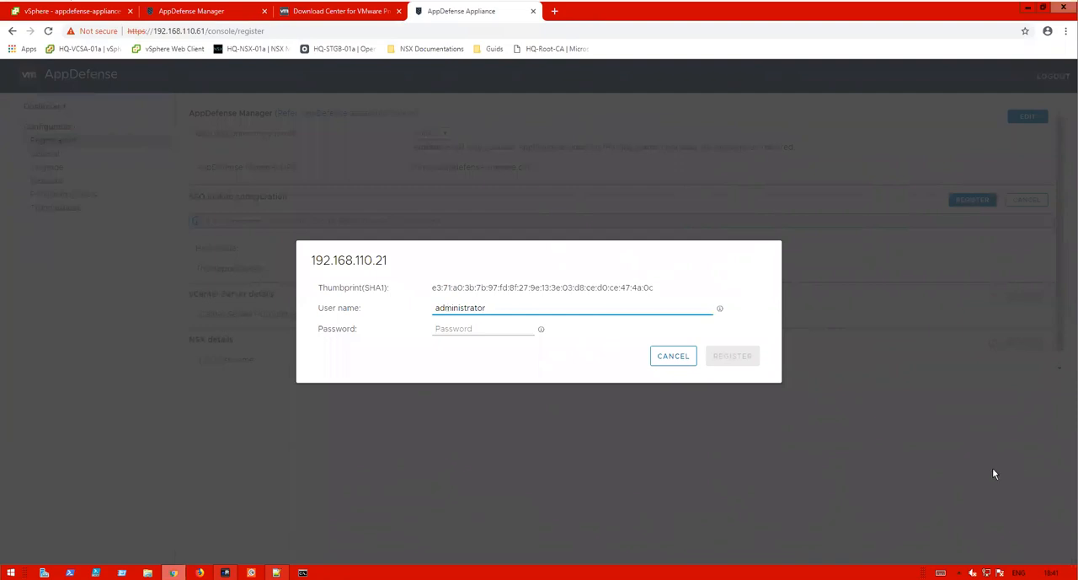
left_click(941, 572)
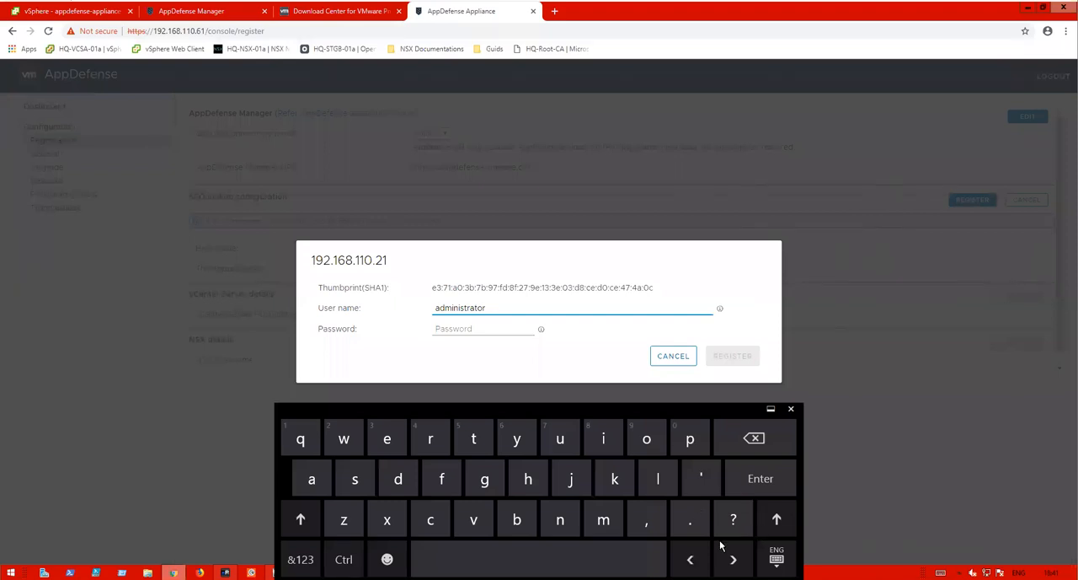
left_click(773, 531)
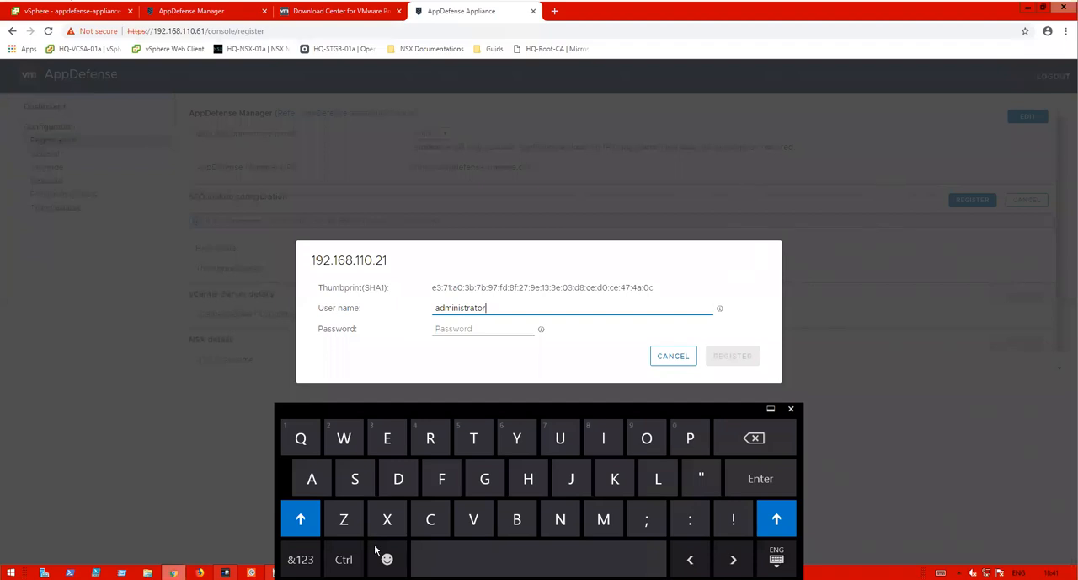
left_click(300, 559)
left_click(389, 440)
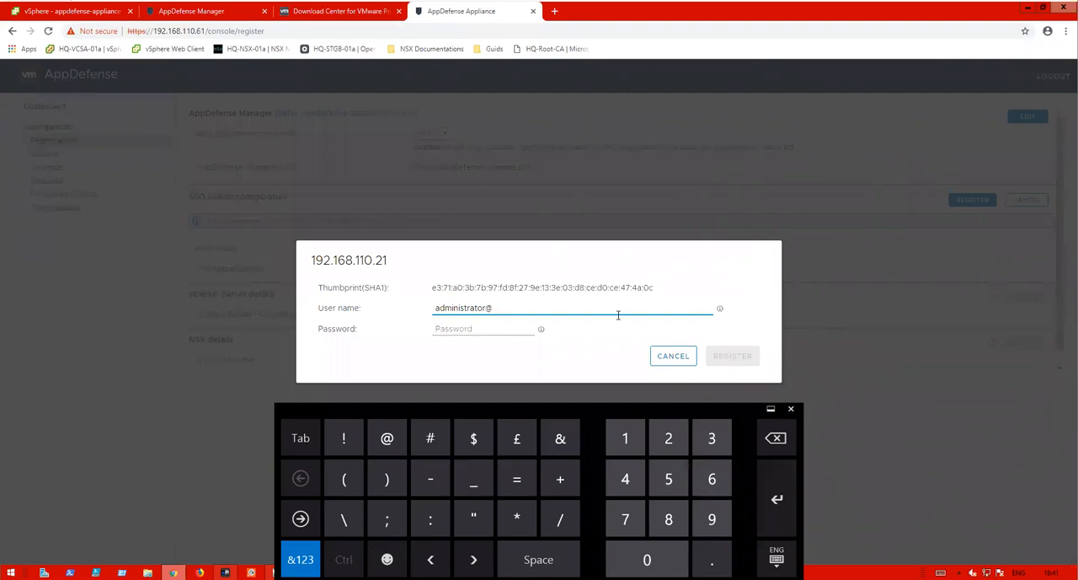
type("vsphere.local")
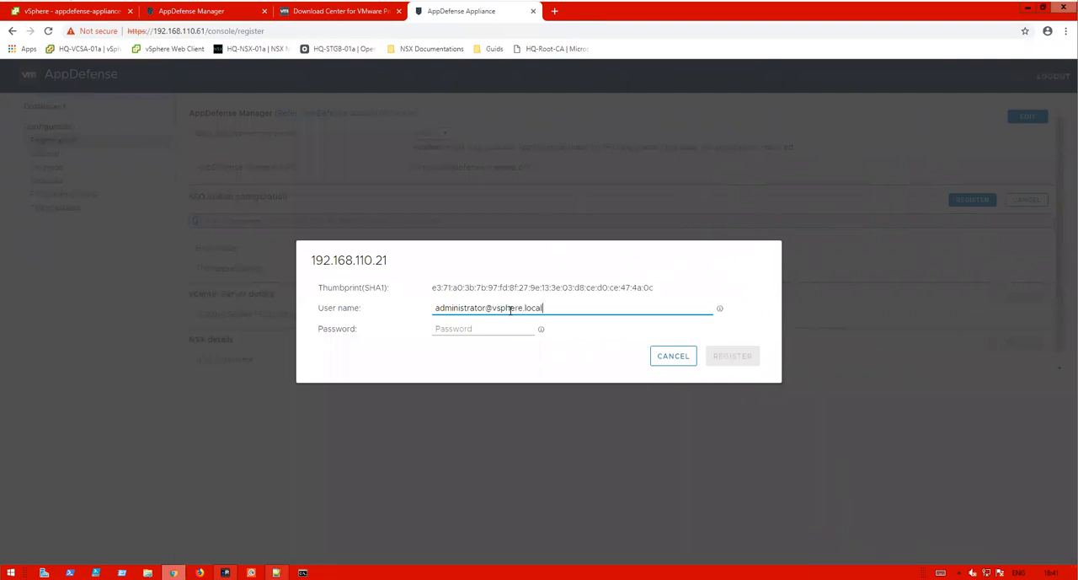
key("Tab")
type("VM")
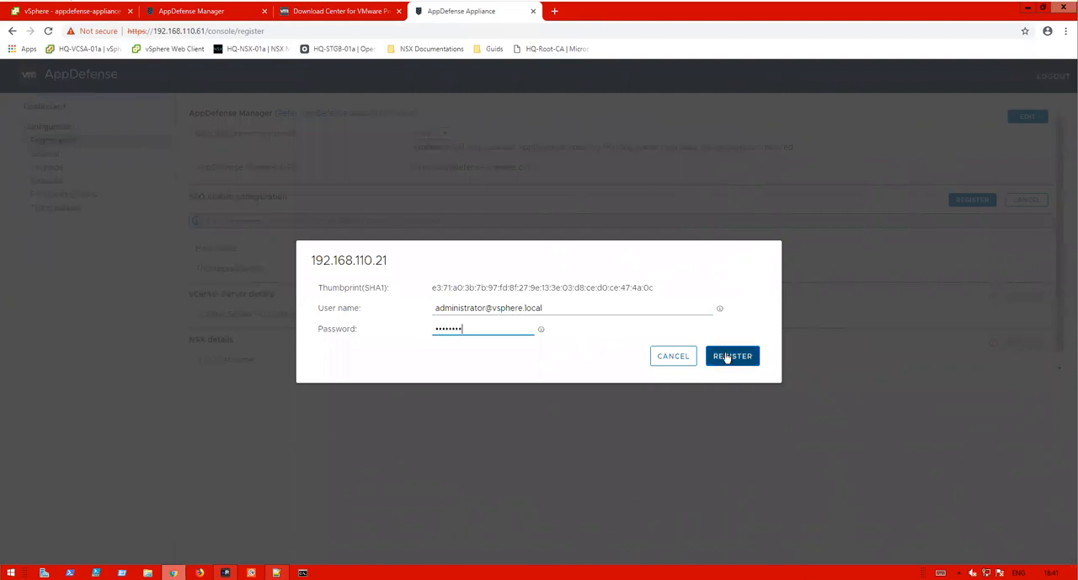
left_click(724, 354)
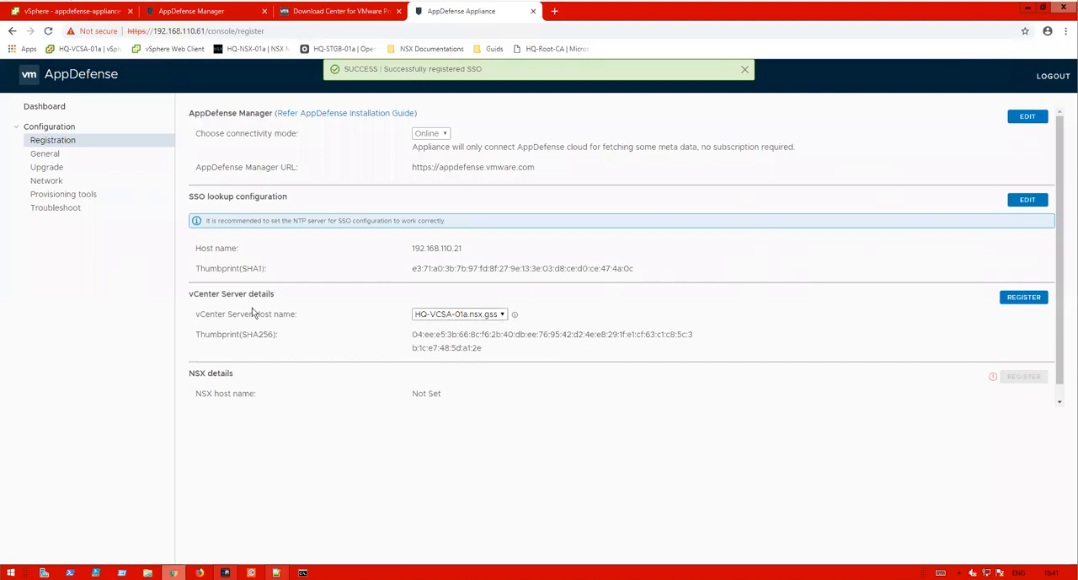
- Register the vCenter Server HQ-VCSA-01a.nsx.gss with the appliance
left_click(1024, 300)
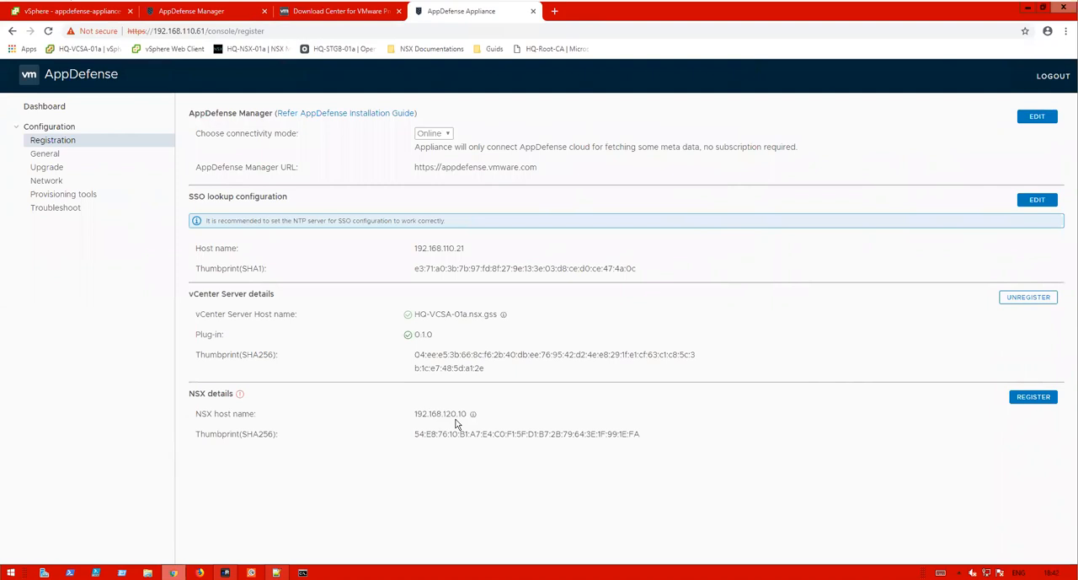
left_click(1014, 401)
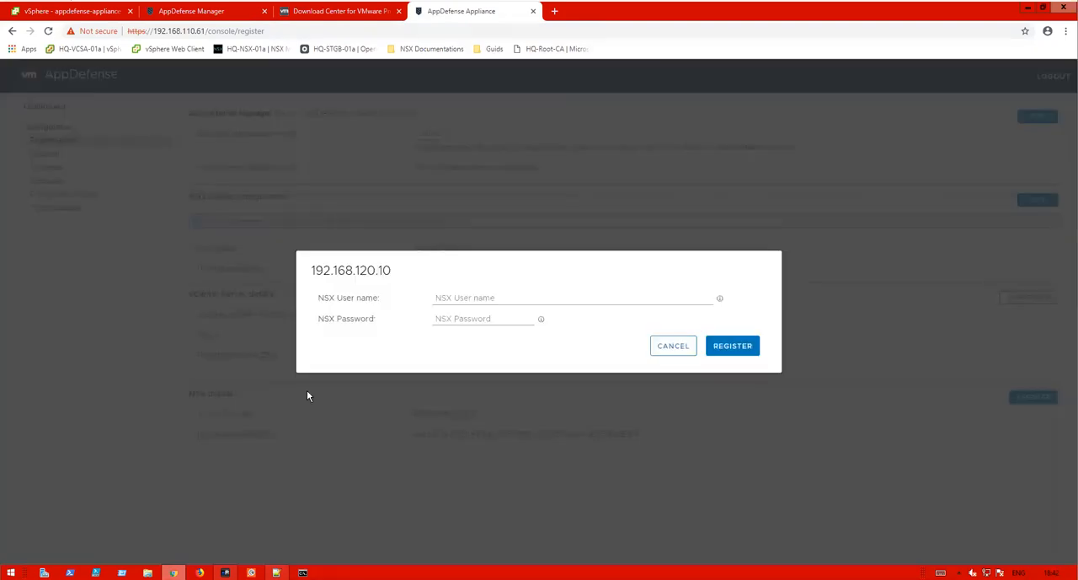
left_click(494, 300)
type("administrator")
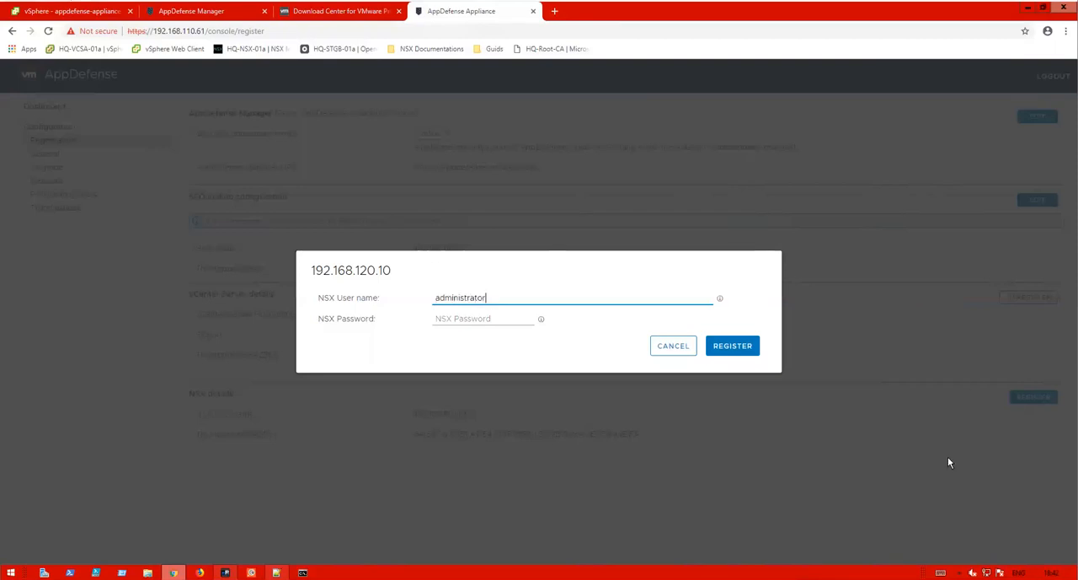
left_click(941, 572)
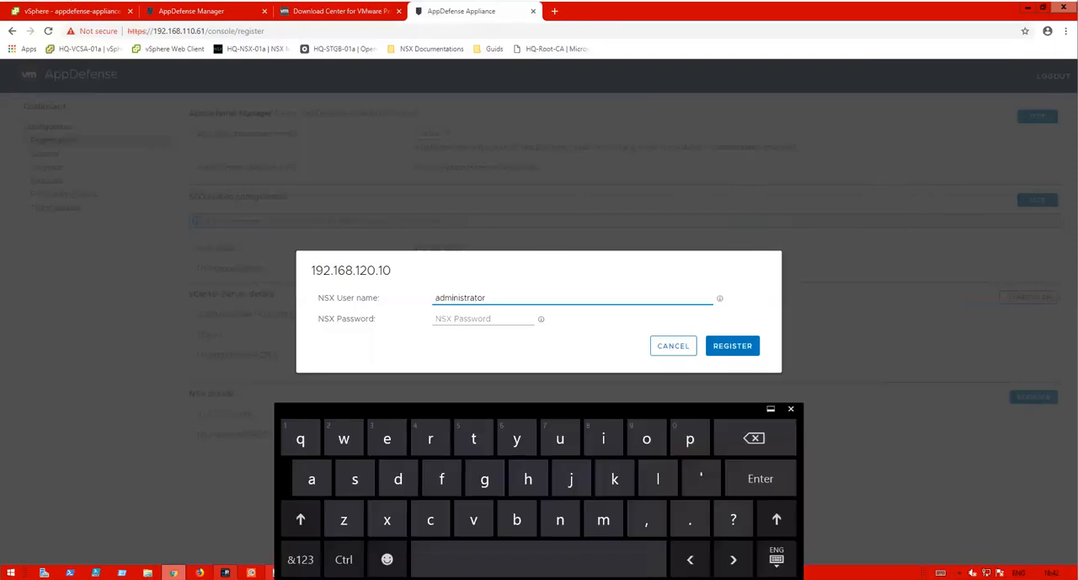
left_click(300, 559)
left_click(387, 438)
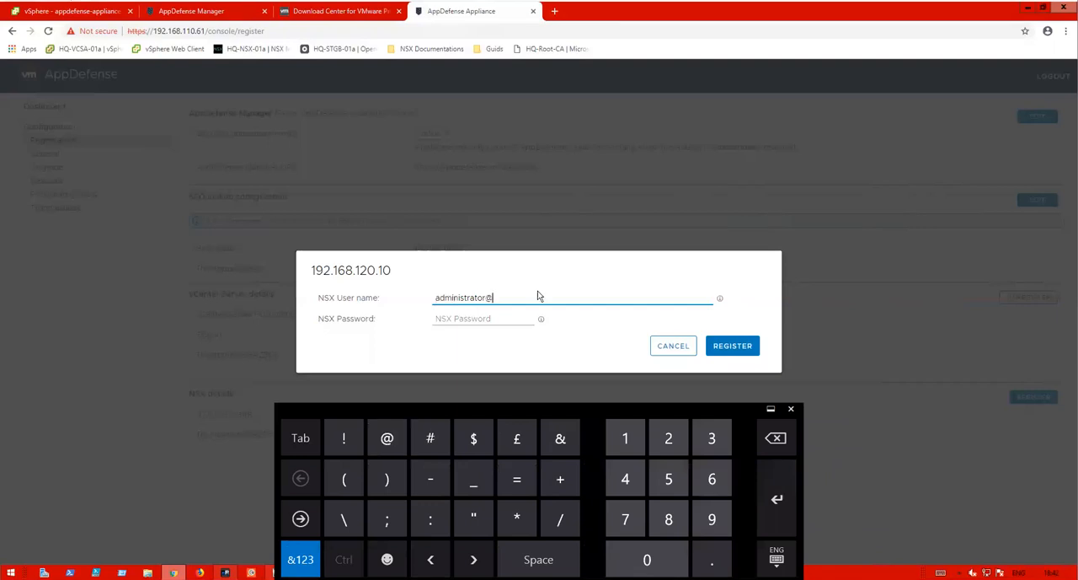
type("vsphere.local")
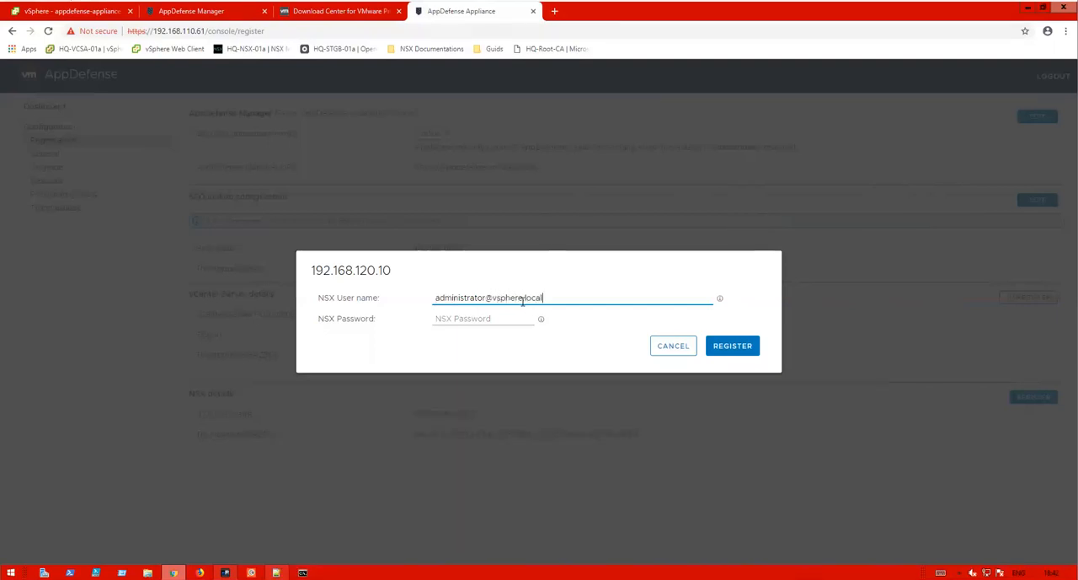
left_click(505, 318)
type("VM••••••")
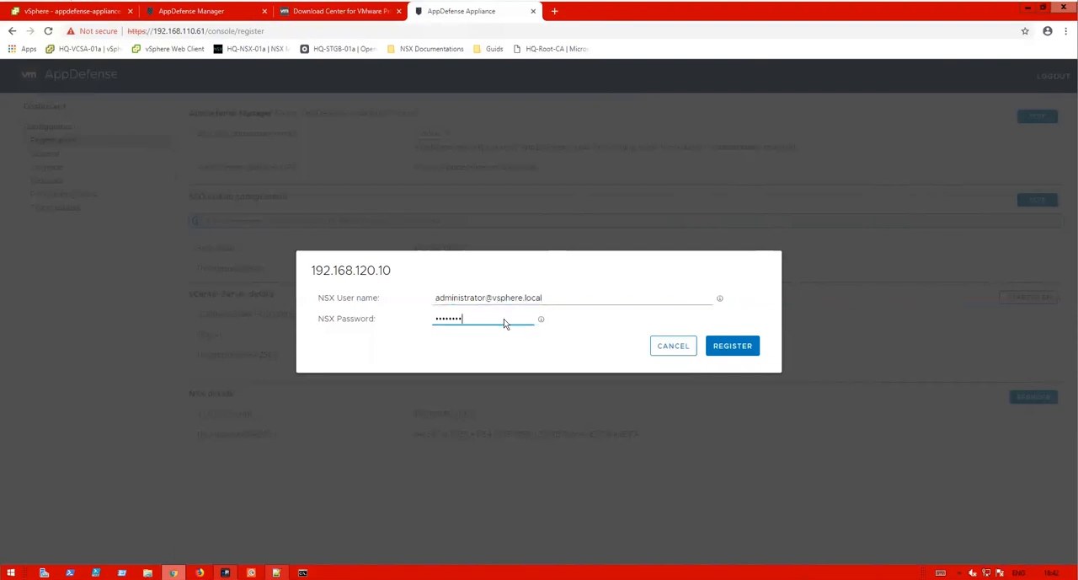
key("Return")
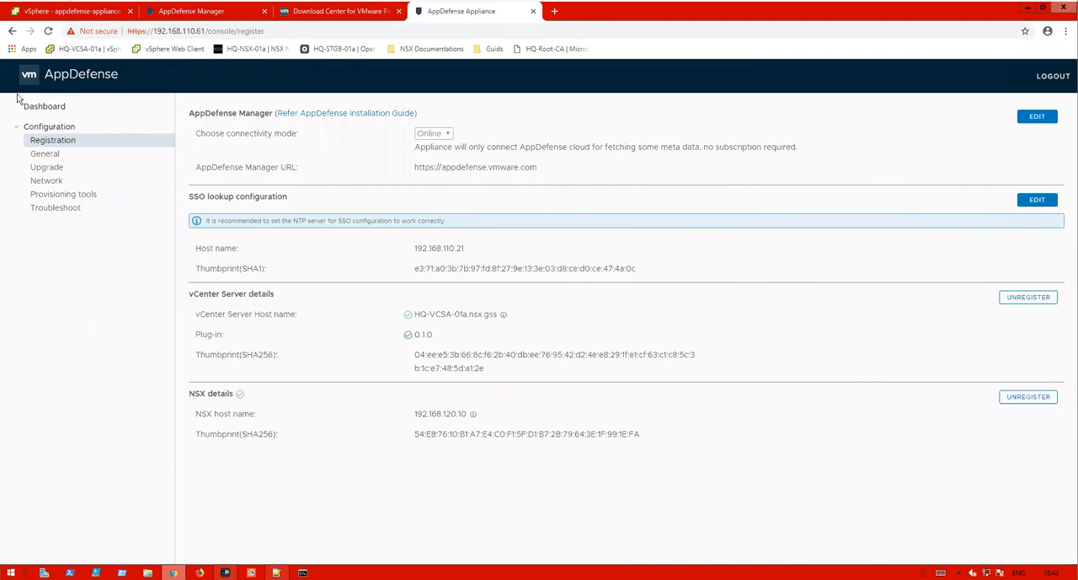
- Set the appliance's NTP server to 192.168.110.254 in the General time settings and save
left_click(37, 158)
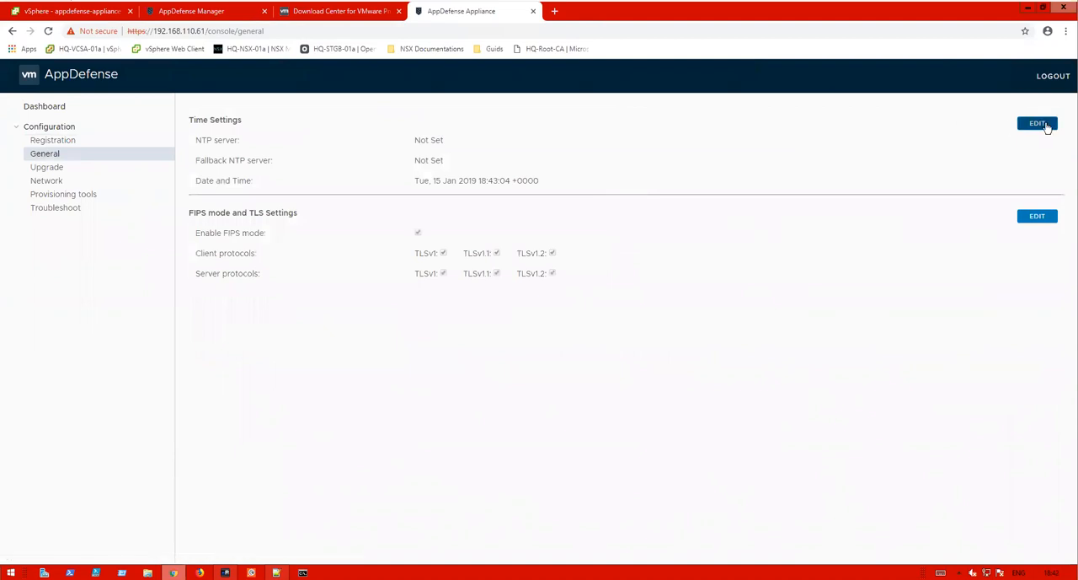
left_click(1038, 124)
left_click(455, 141)
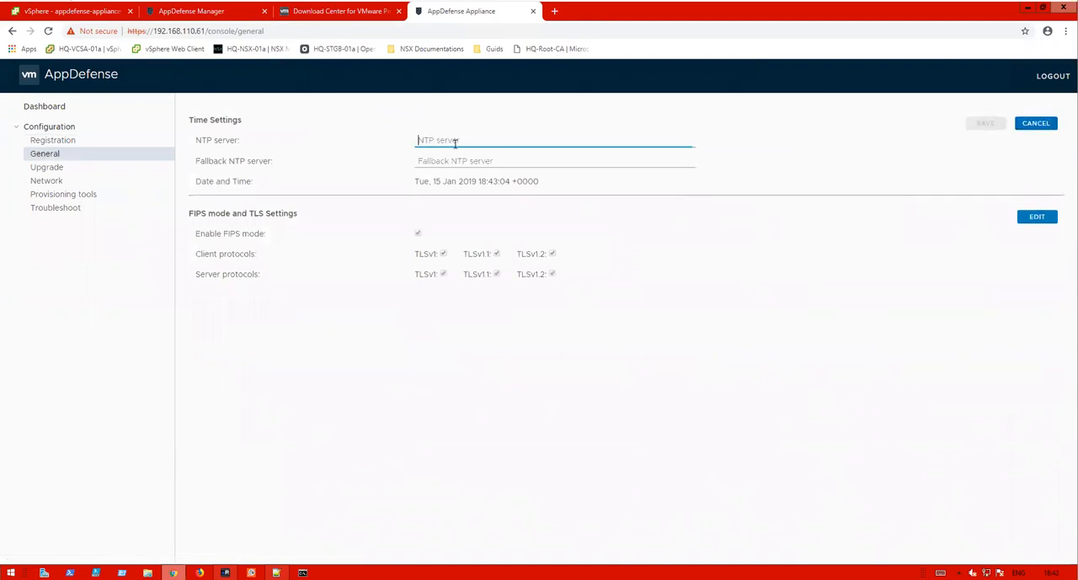
type("192.168")
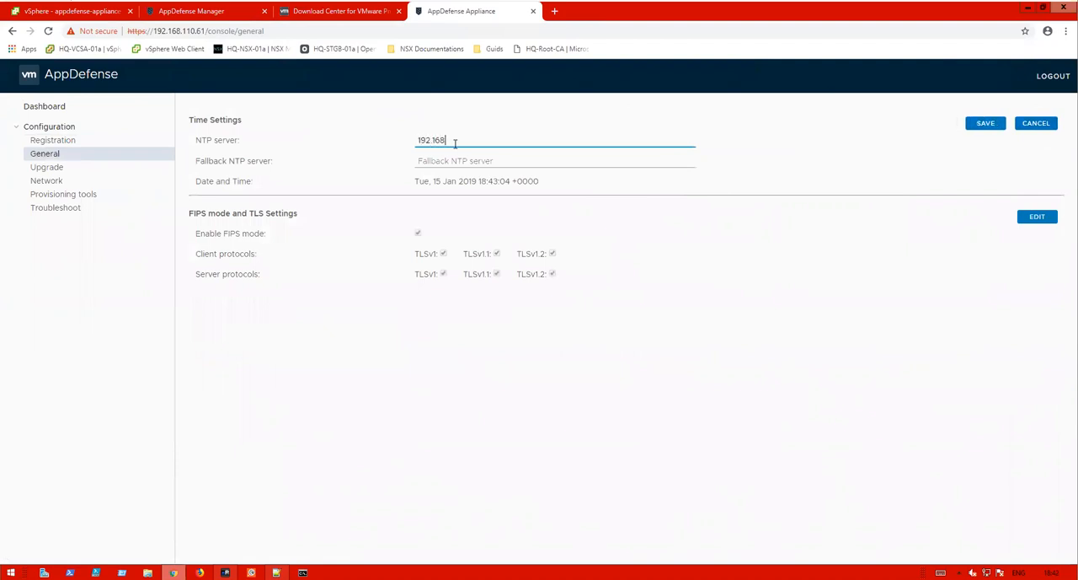
type(".110.254")
left_click(978, 126)
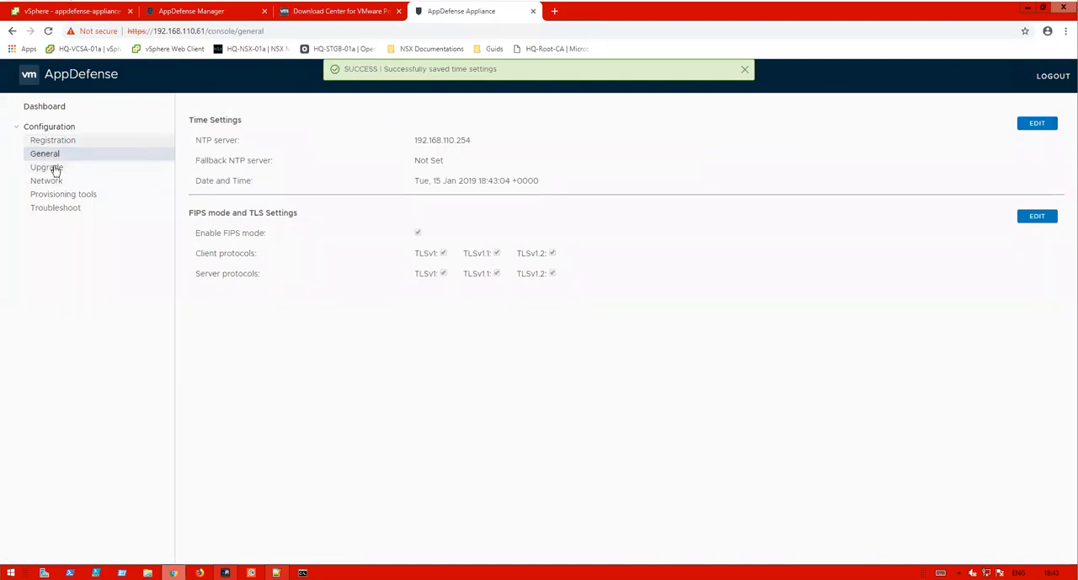
- Provision a new appliance named Appliance-Demo in the AppDefense Manager cloud console
left_click(67, 139)
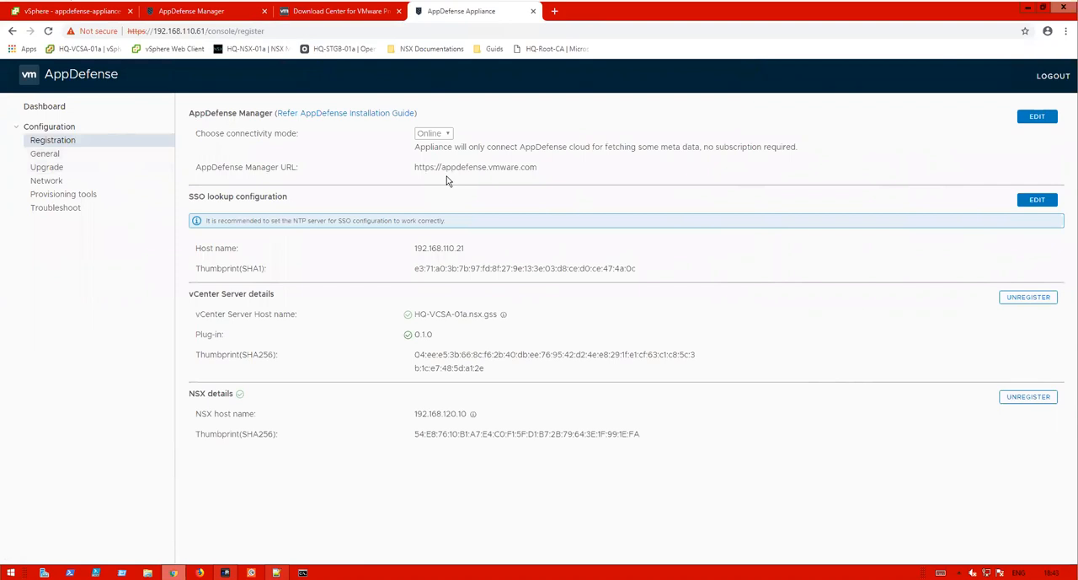
left_click(203, 11)
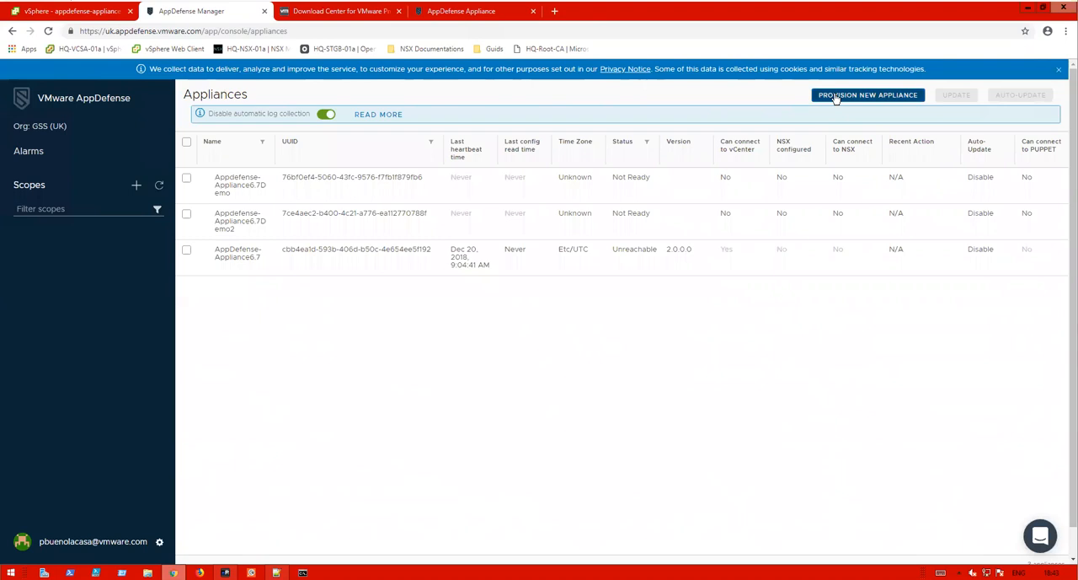
left_click(867, 94)
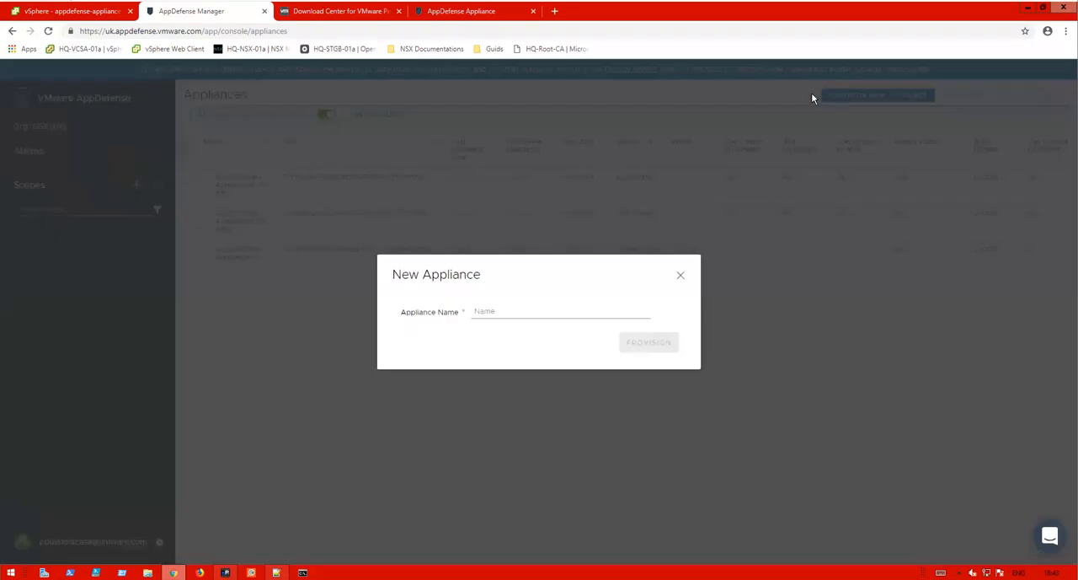
left_click(494, 313)
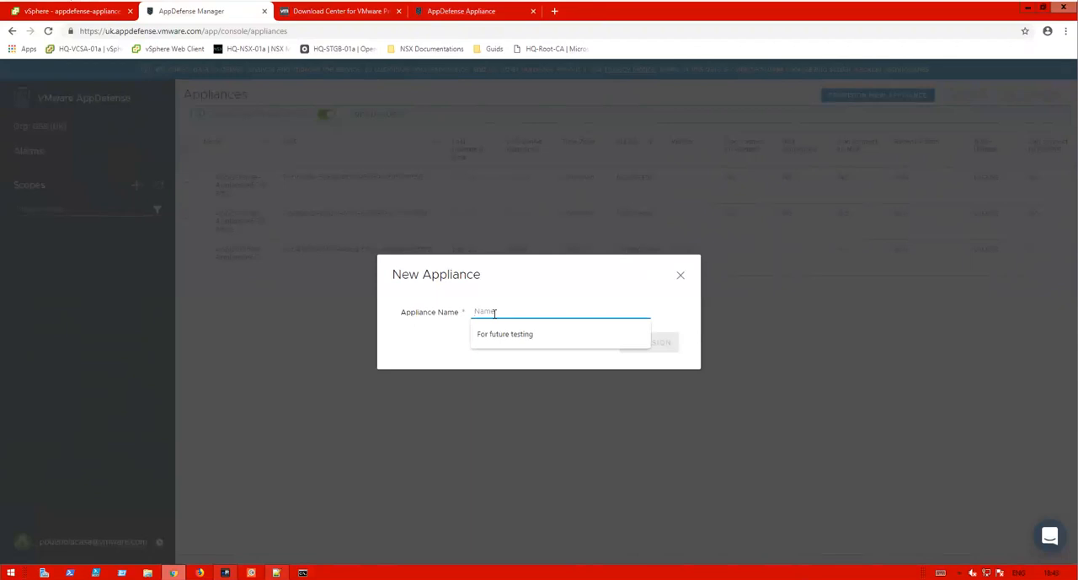
type("Appliance")
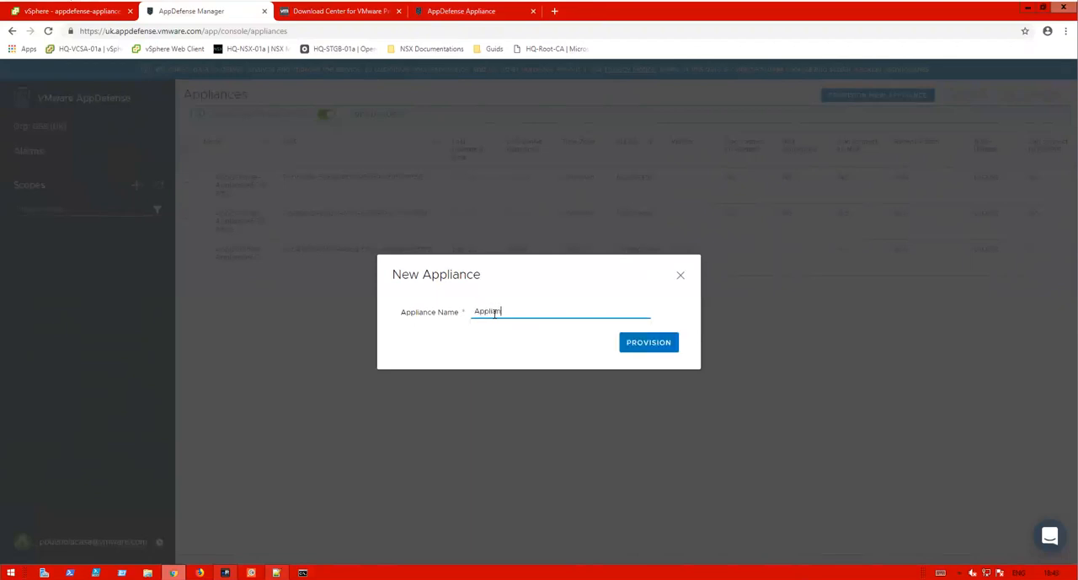
type("-Demo")
left_click(644, 342)
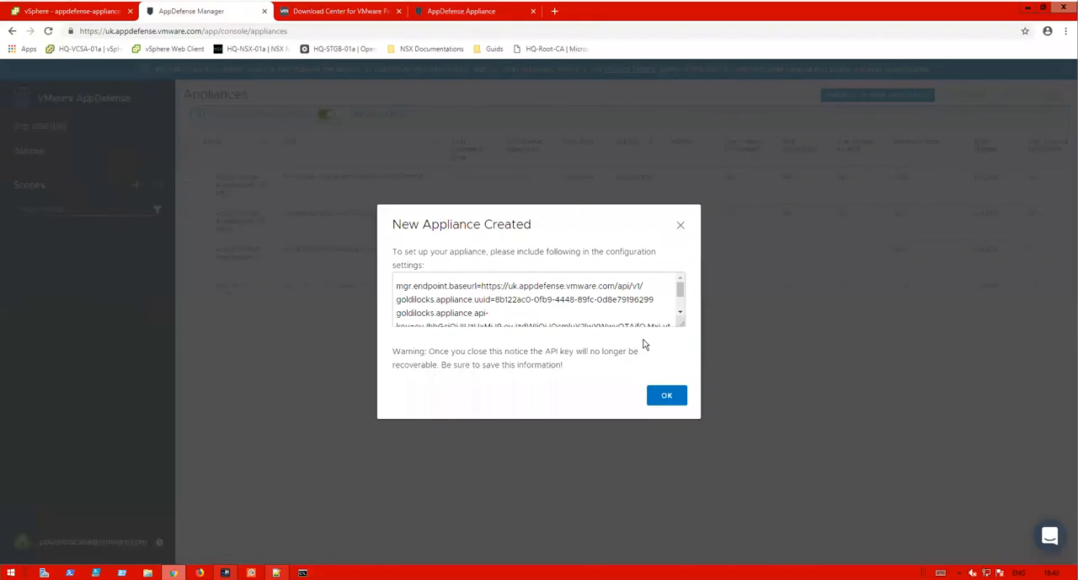
- Copy the new appliance's configuration settings, including the API key, into a new tab in Notepad++
left_click_drag(684, 327, 692, 369)
left_click(426, 259)
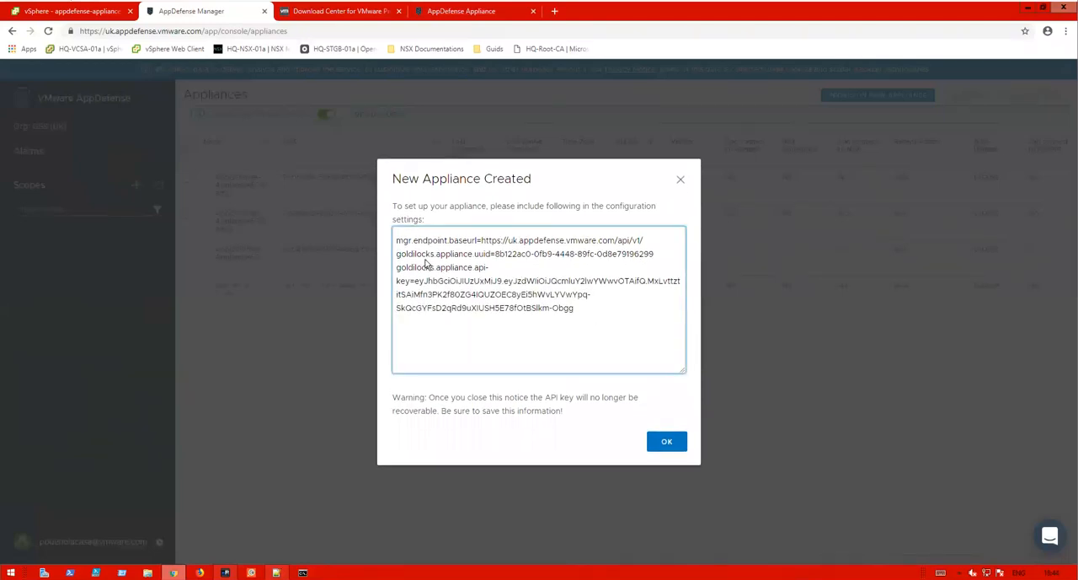
key("ctrl+a")
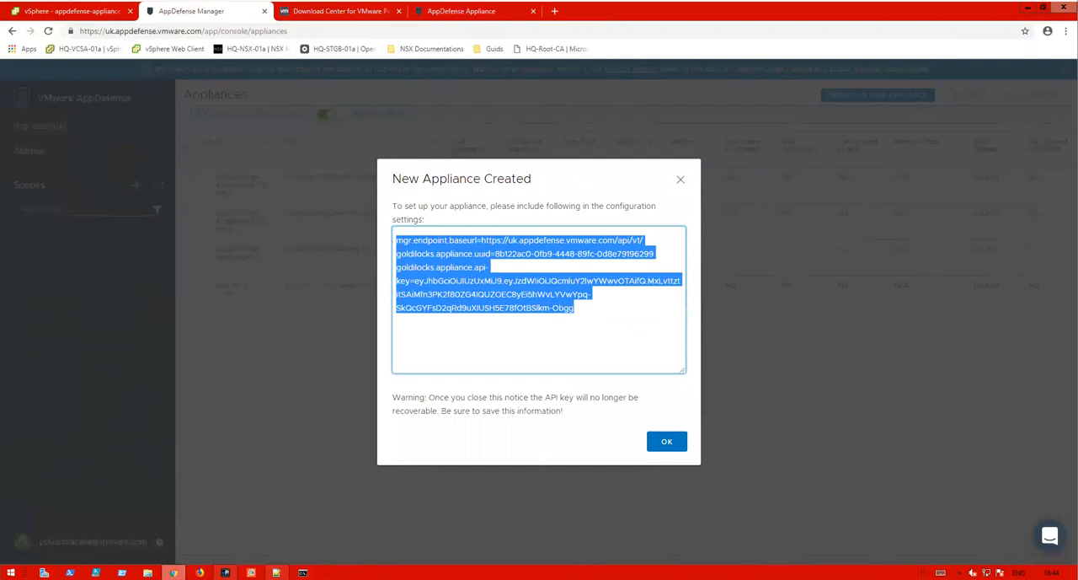
key("alt+Tab")
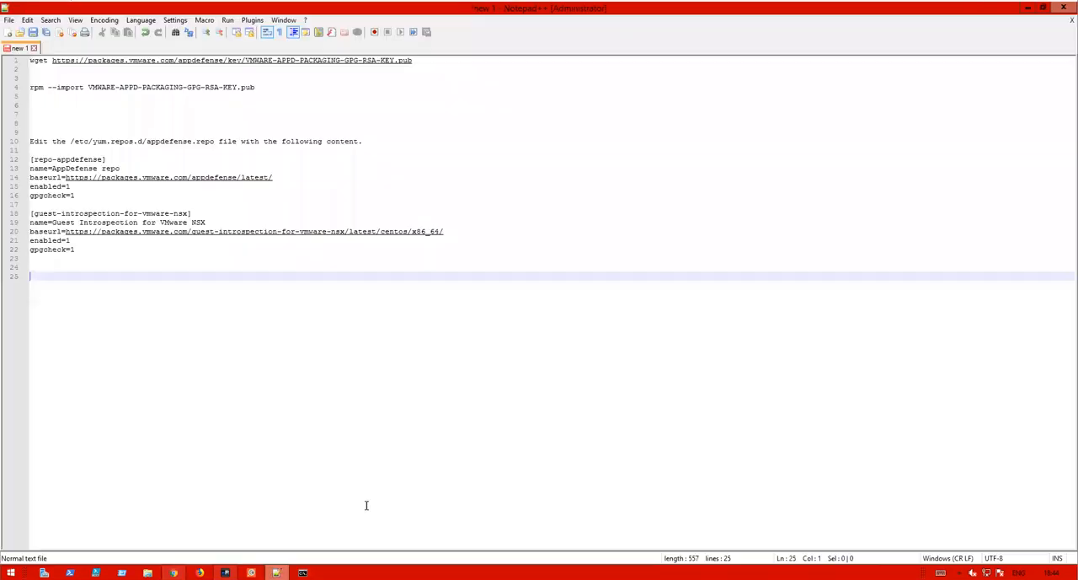
double_click(52, 49)
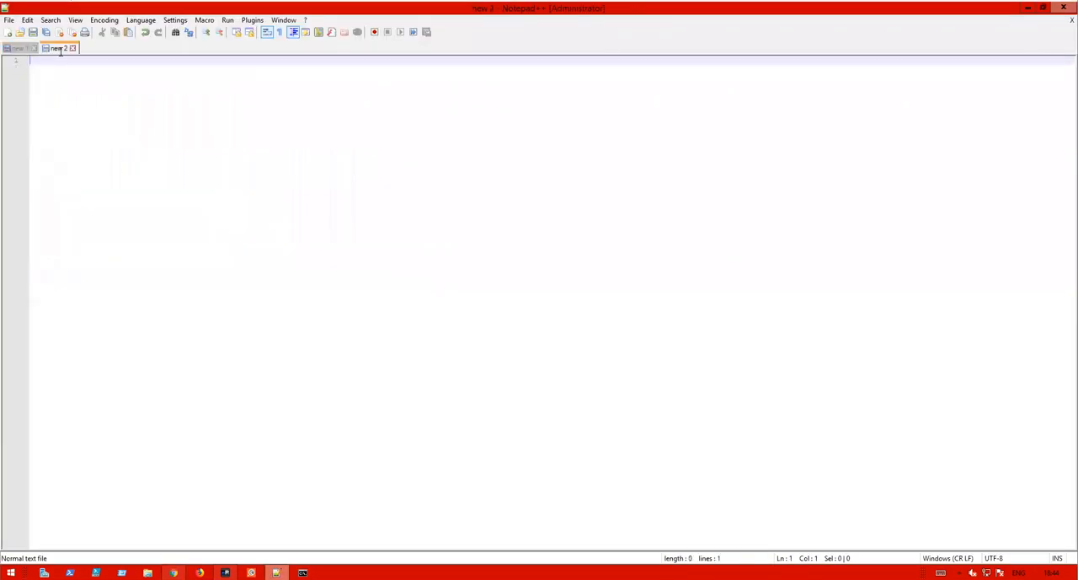
key("ctrl+v")
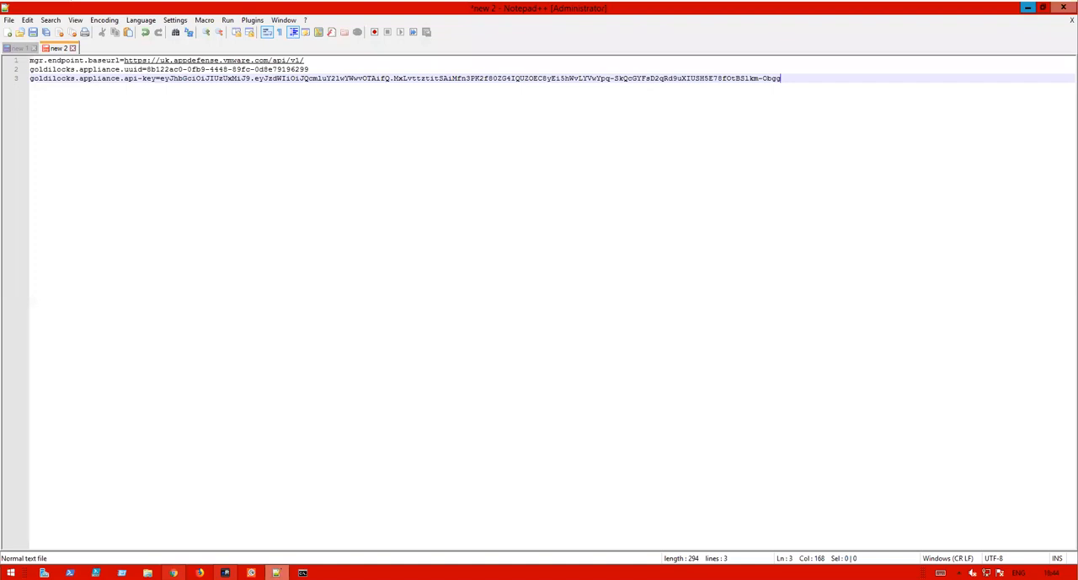
- Edit the AppDefense Manager settings on the appliance's Registration page and switch the connectivity mode to SAAS
left_click(1027, 8)
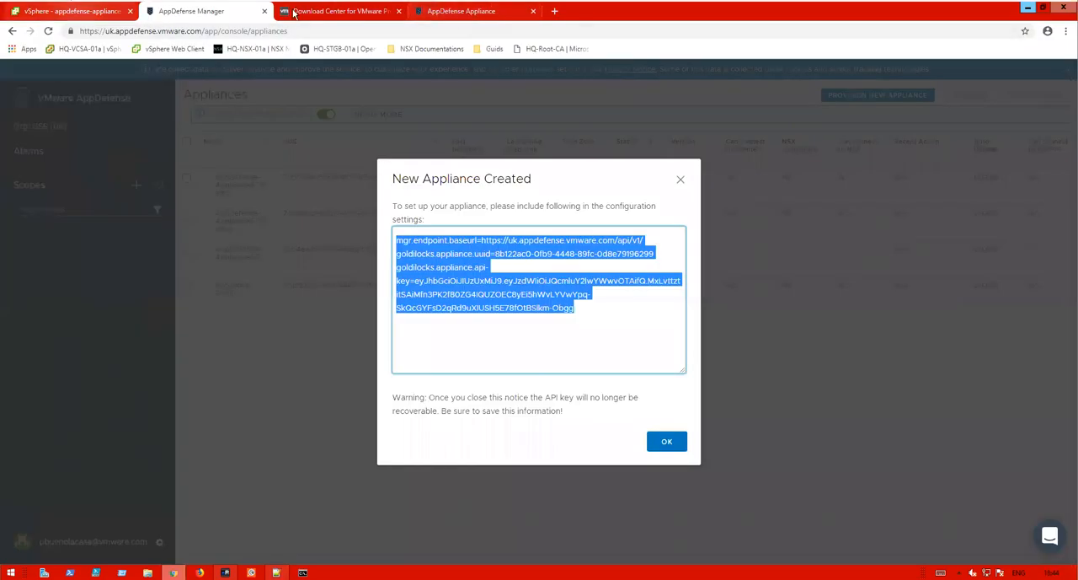
left_click(459, 11)
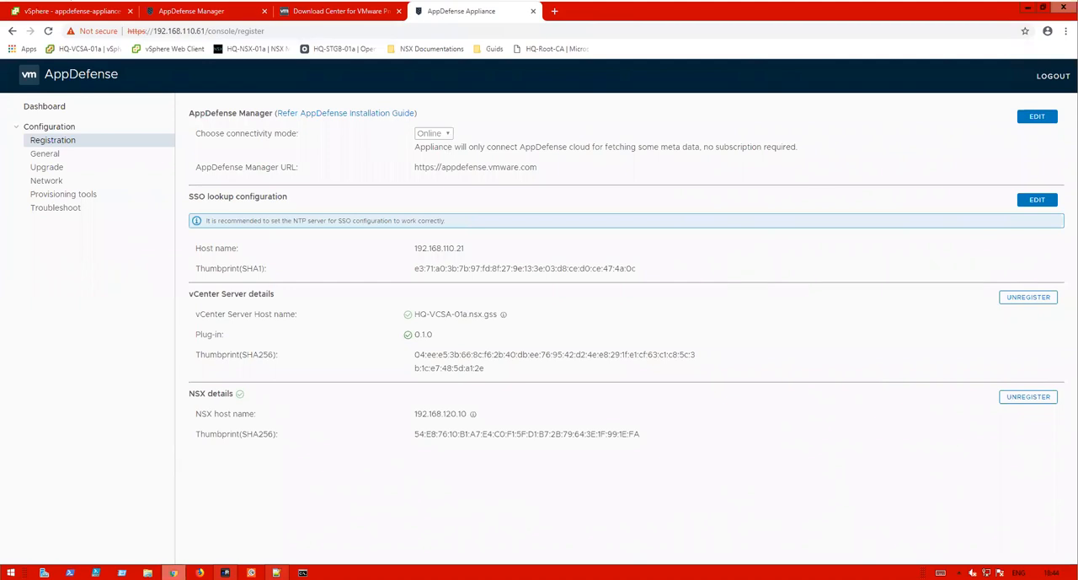
left_click(1037, 116)
left_click(434, 134)
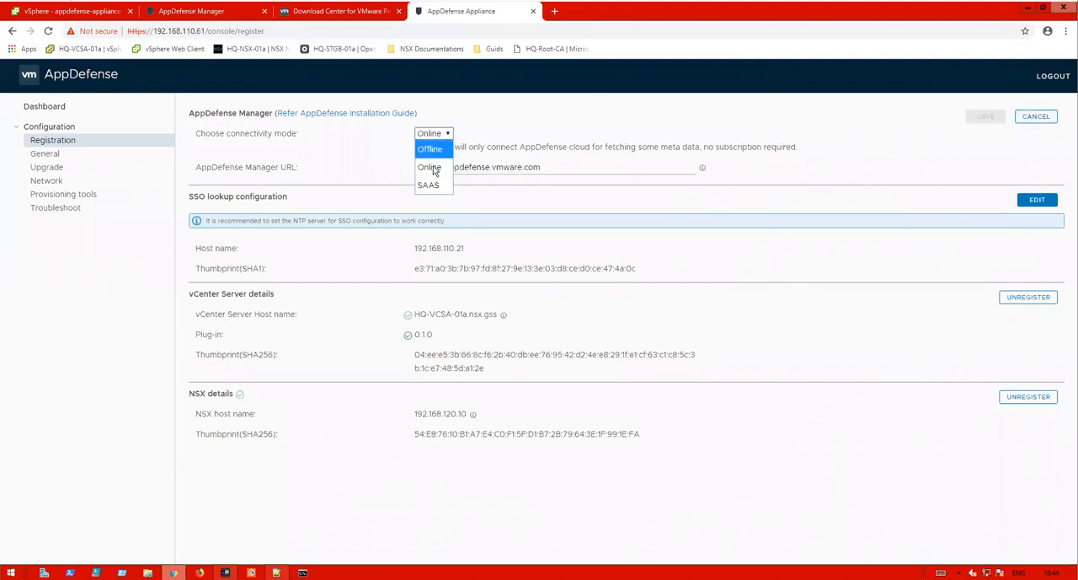
left_click(435, 185)
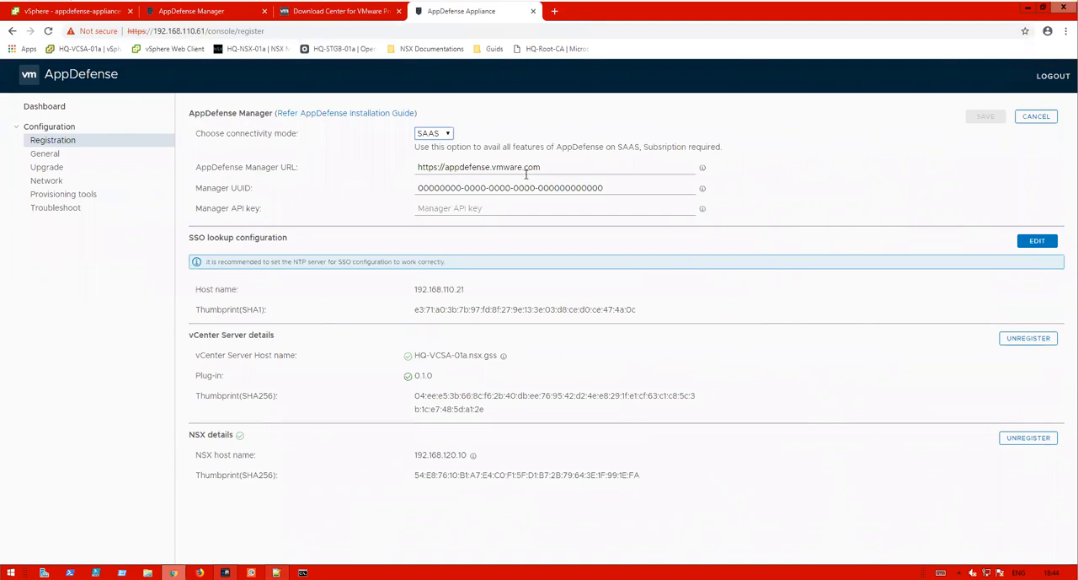
key("alt+Tab")
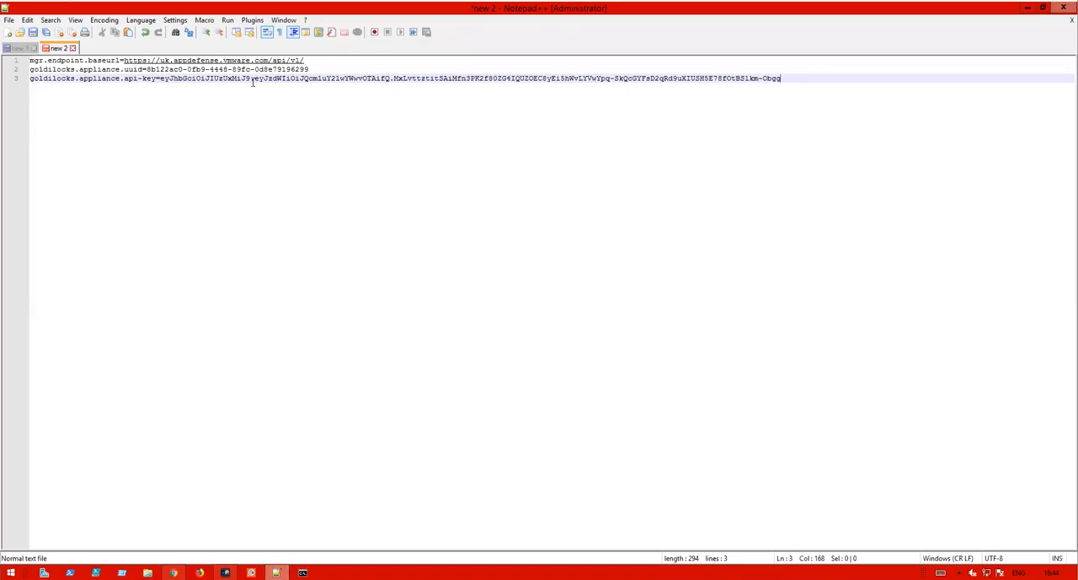
left_click_drag(305, 61, 124, 61)
key("ctrl+c")
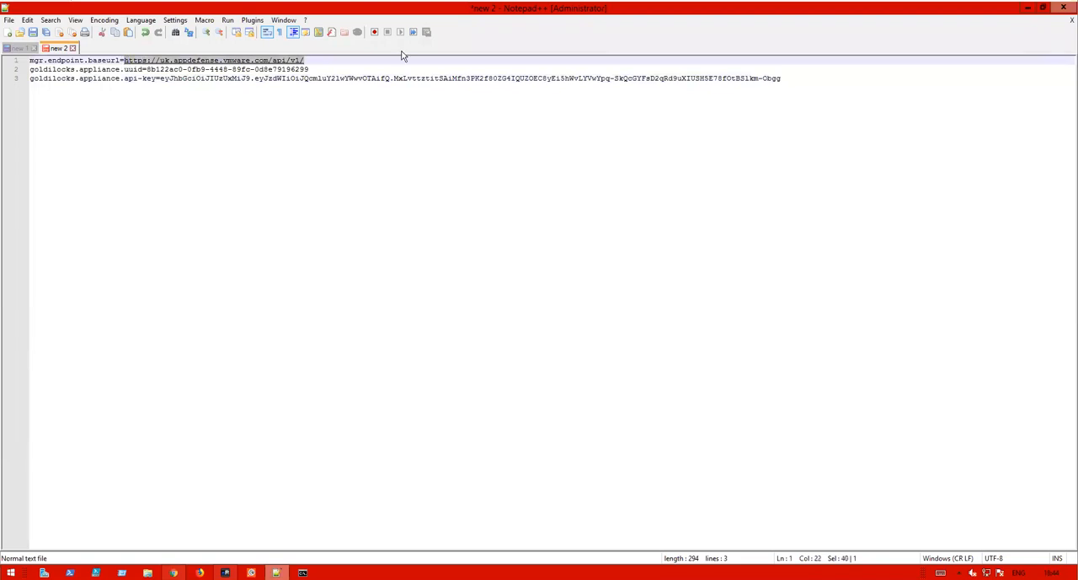
left_click(1028, 7)
left_click(477, 166)
triple_click(548, 168)
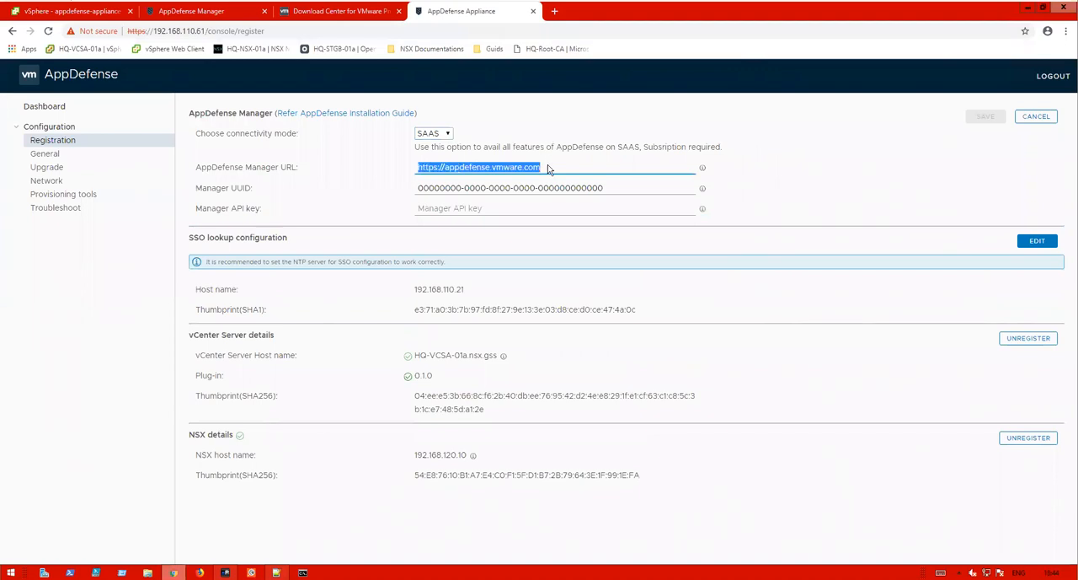
key("BackSpace")
key("ctrl+v")
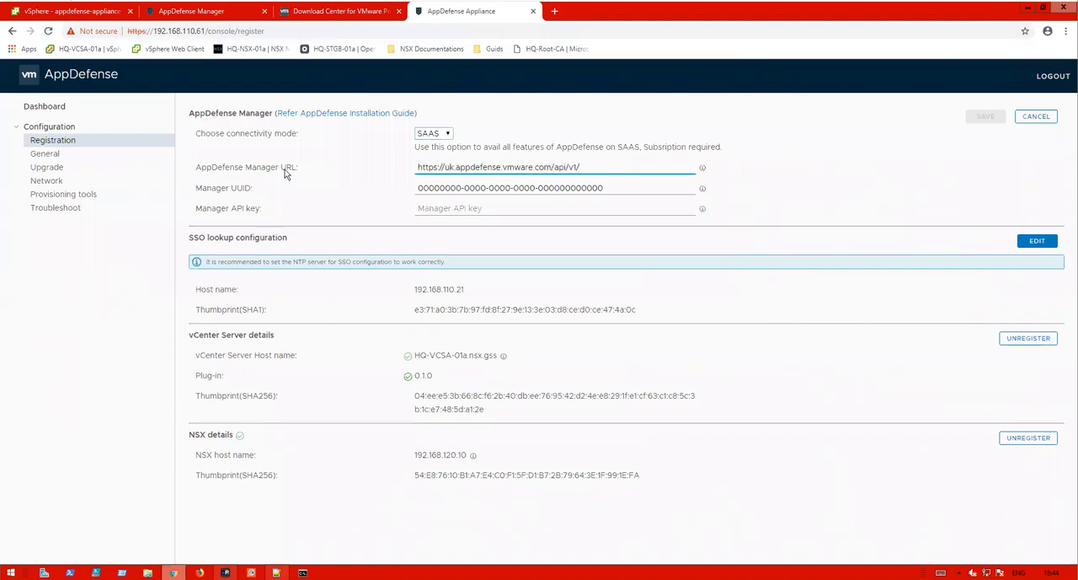
- Set the Manager UUID to 8b122ac0-0fb9-4448-89fc-0d8e79196299, copied from the saved settings
left_click_drag(196, 189, 253, 191)
left_click(275, 572)
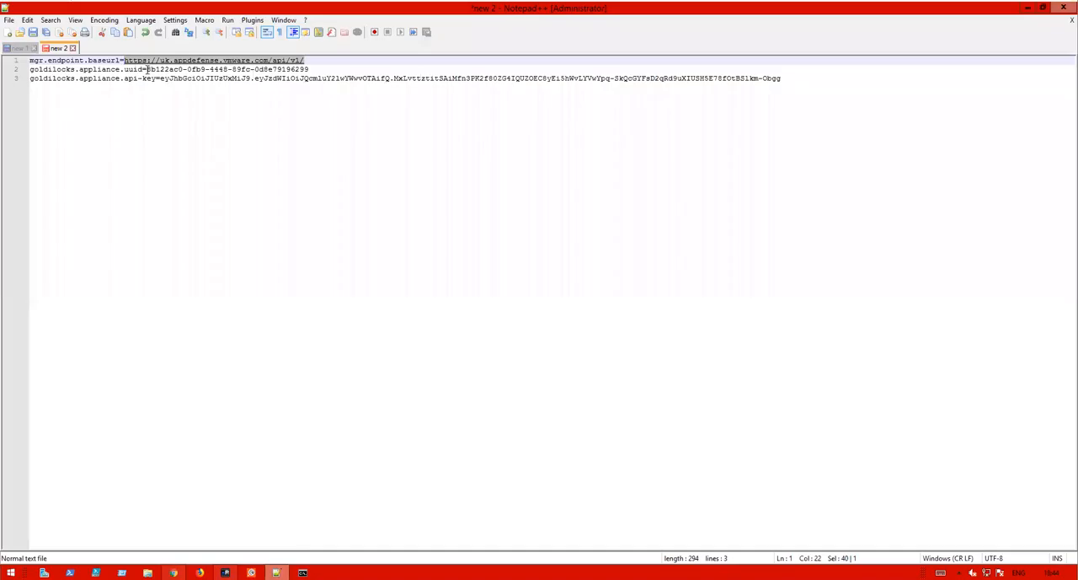
left_click_drag(147, 69, 320, 65)
key("ctrl+c")
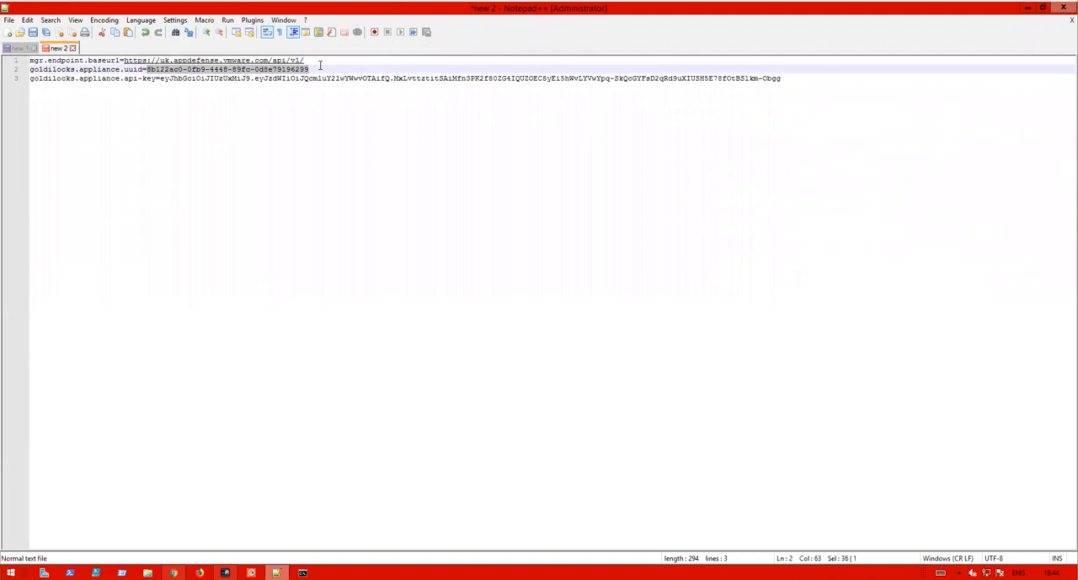
key("alt+Tab")
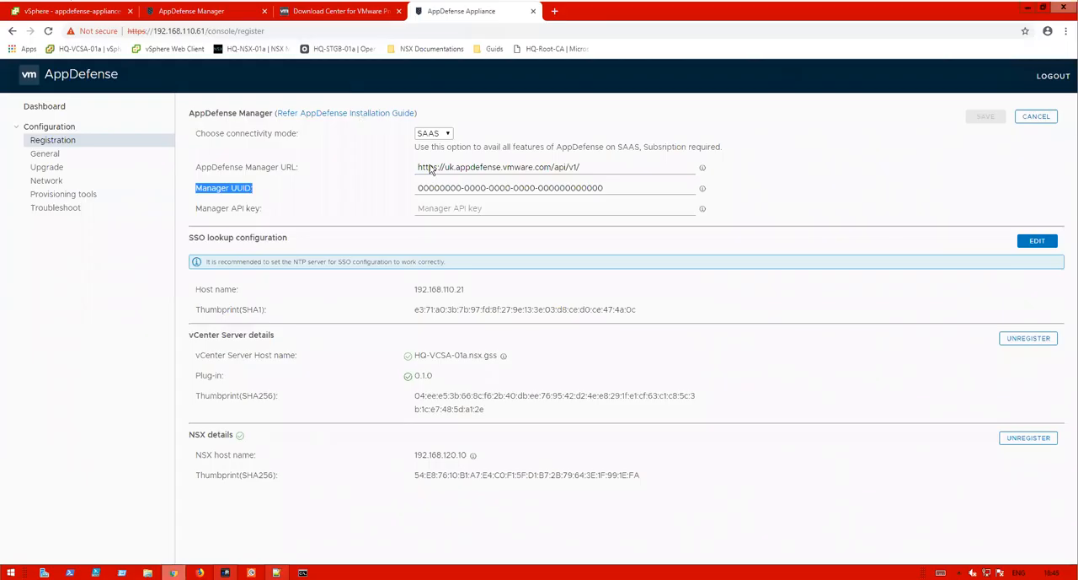
left_click(609, 187)
left_click_drag(610, 187, 384, 189)
key("ctrl+v")
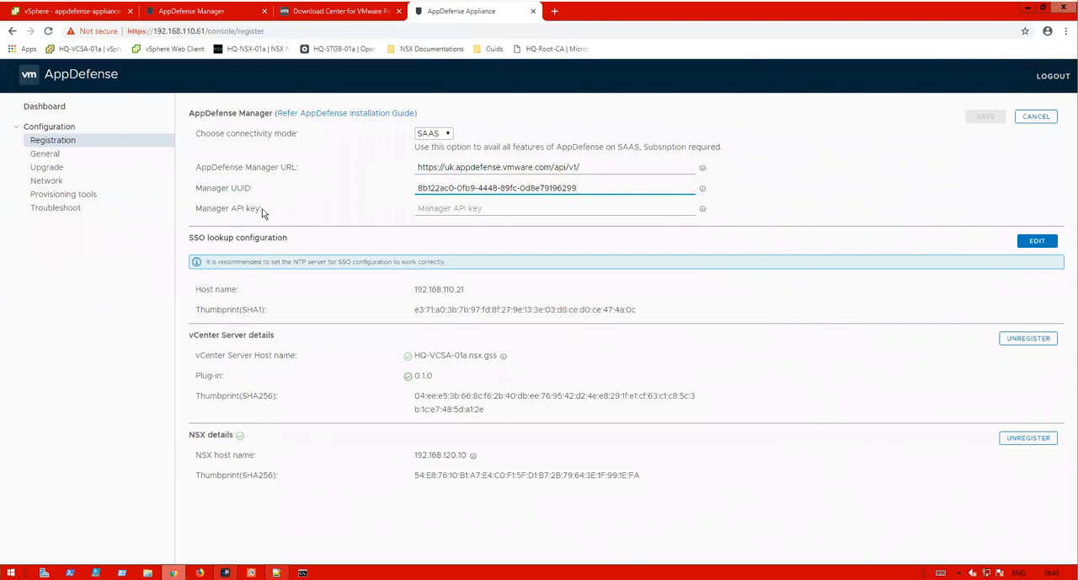
- Paste the manager API key from the saved settings and save the cloud settings, confirming the change
left_click(276, 572)
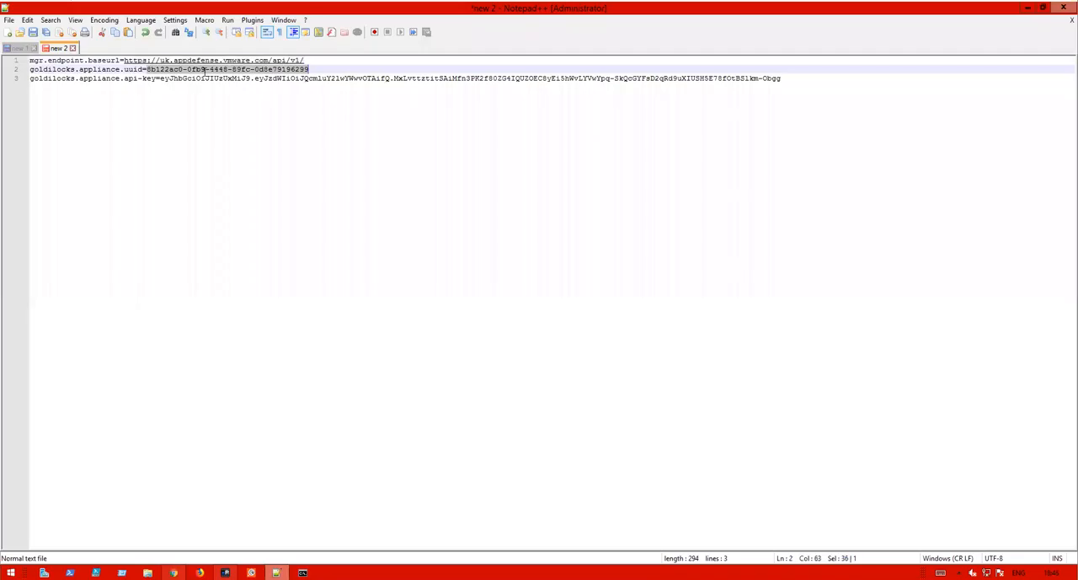
left_click_drag(161, 79, 782, 77)
left_click(1028, 7)
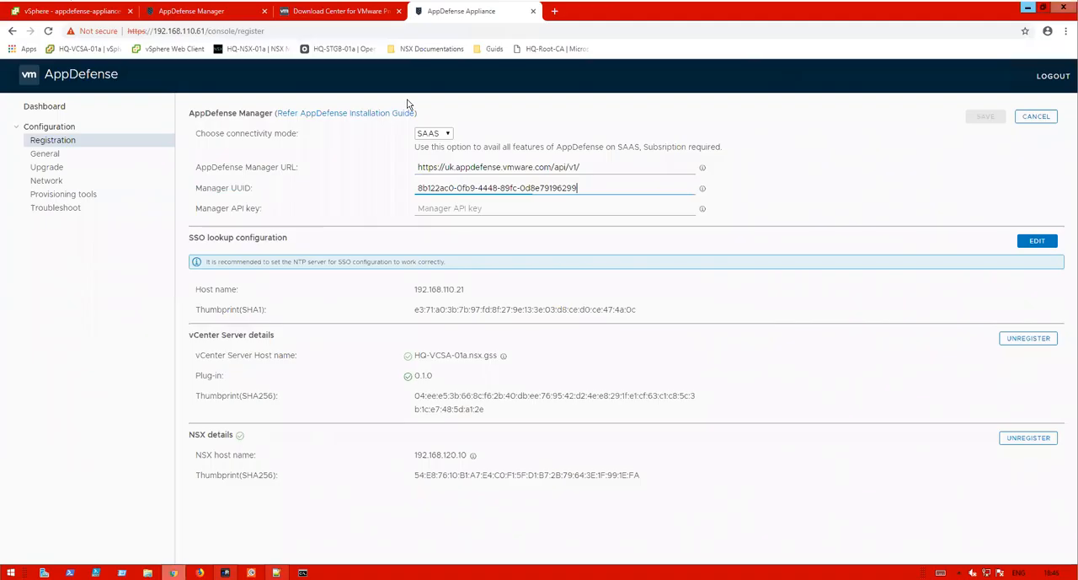
left_click(461, 208)
key("ctrl+v")
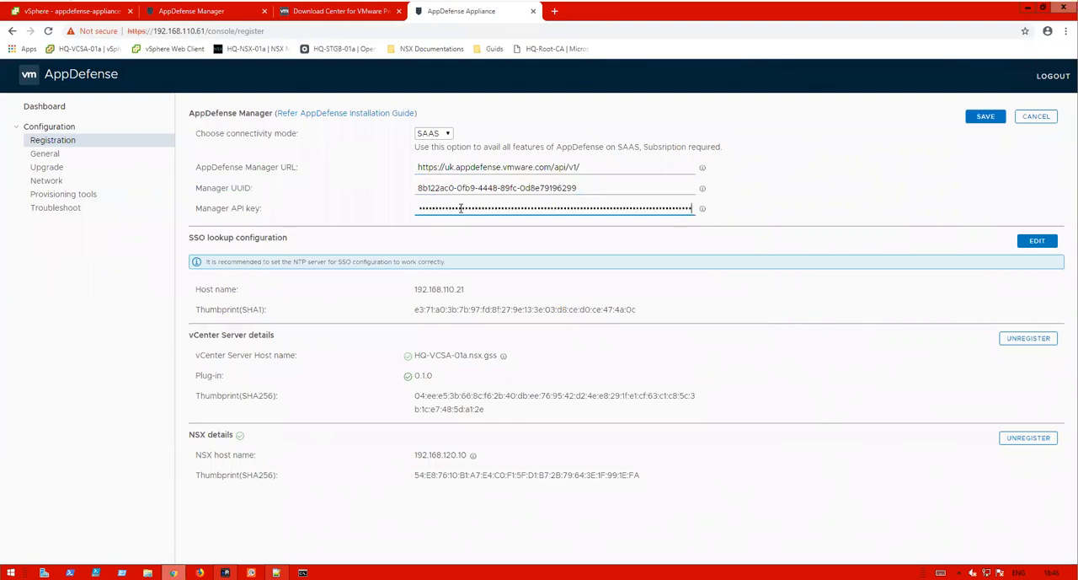
left_click(971, 117)
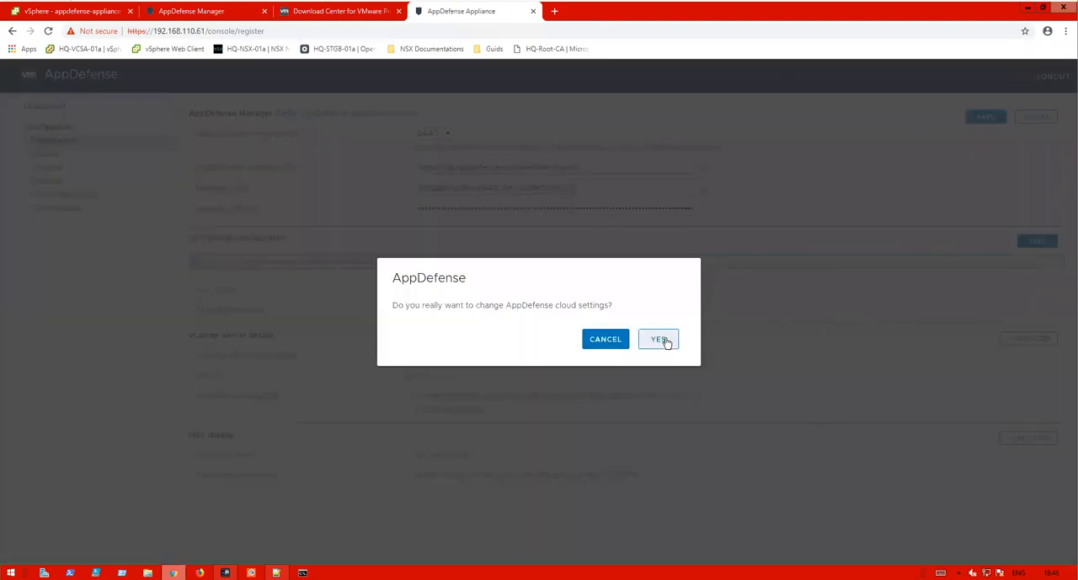
left_click(661, 339)
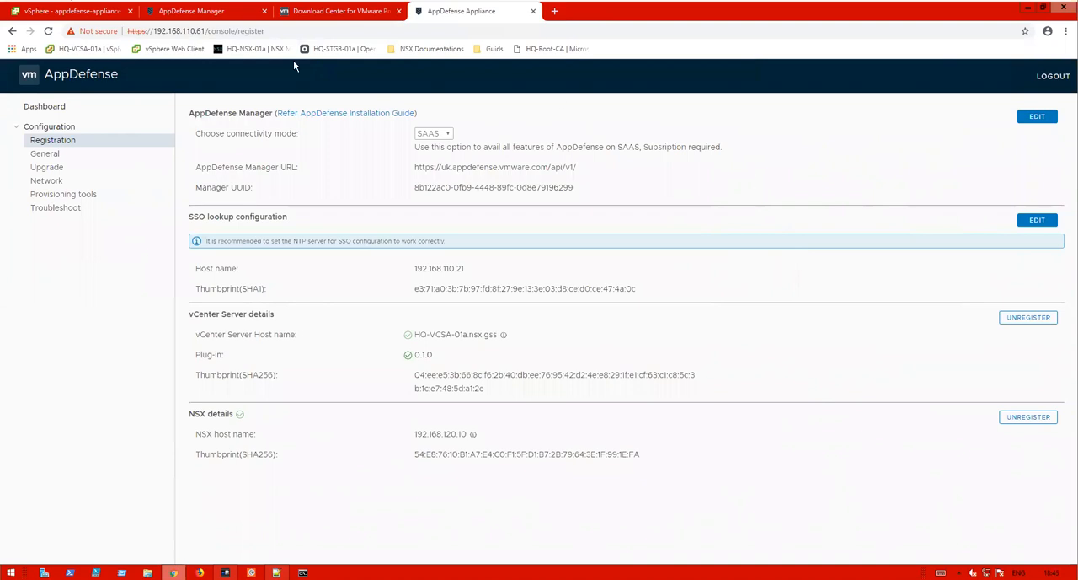
- Close the vSphere tab and dismiss the New Appliance Created dialog in AppDefense Manager
left_click(93, 13)
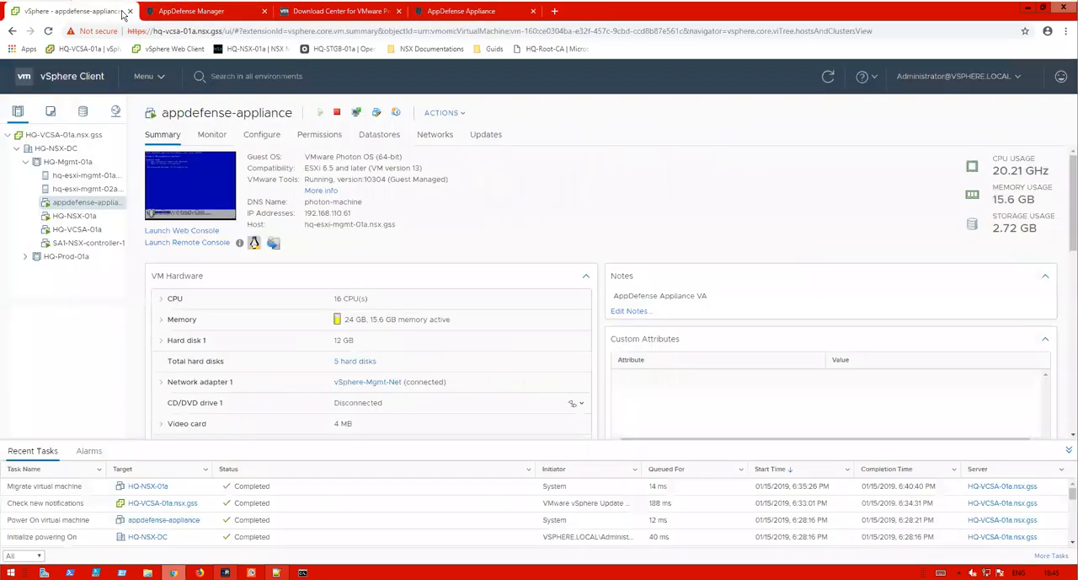
left_click(130, 12)
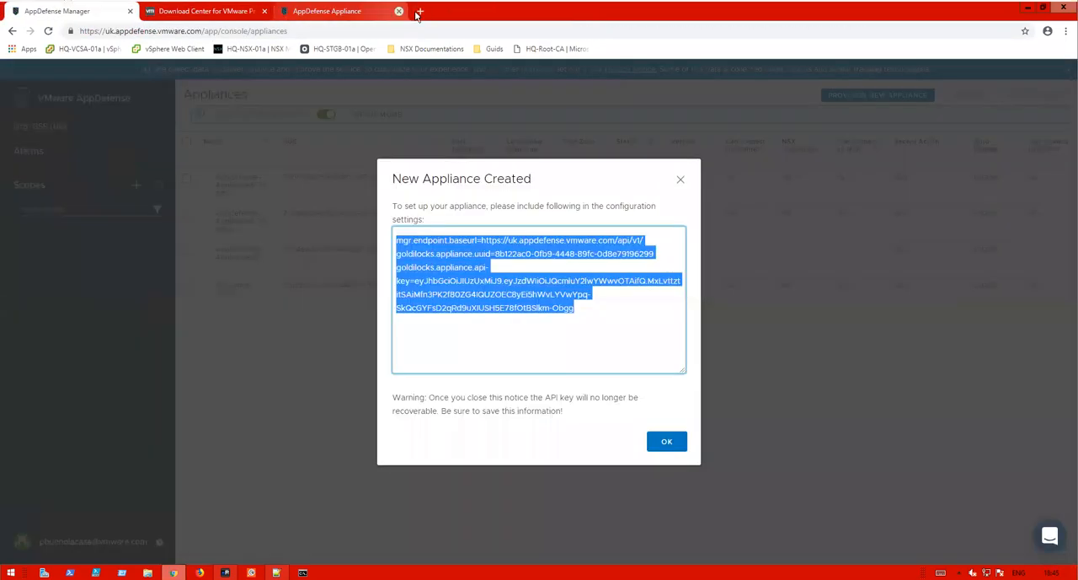
left_click(666, 441)
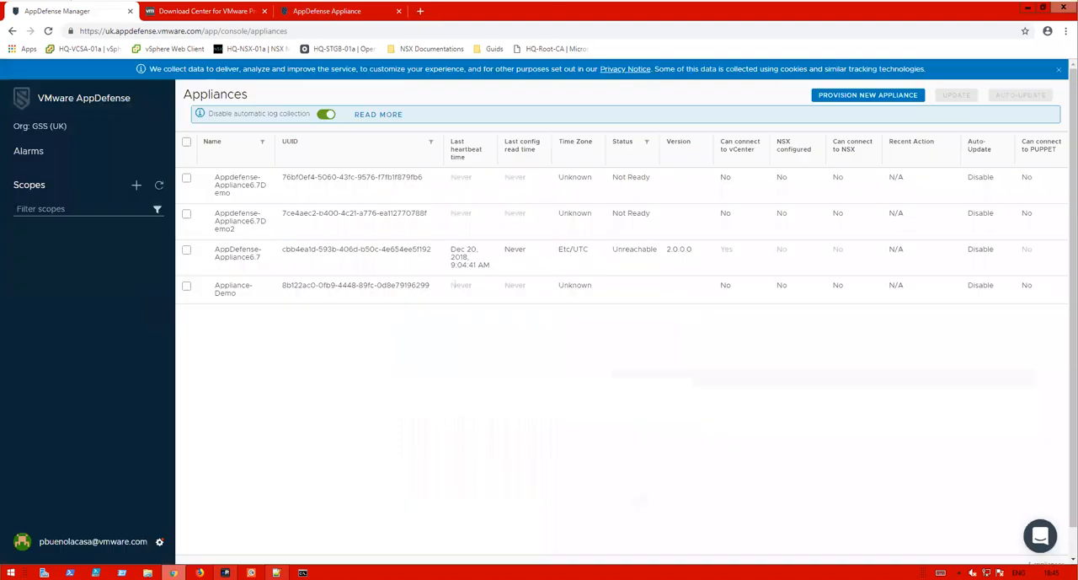
- Open a new browser tab and load the HQ-VCSA-01a vSphere Client
left_click(420, 11)
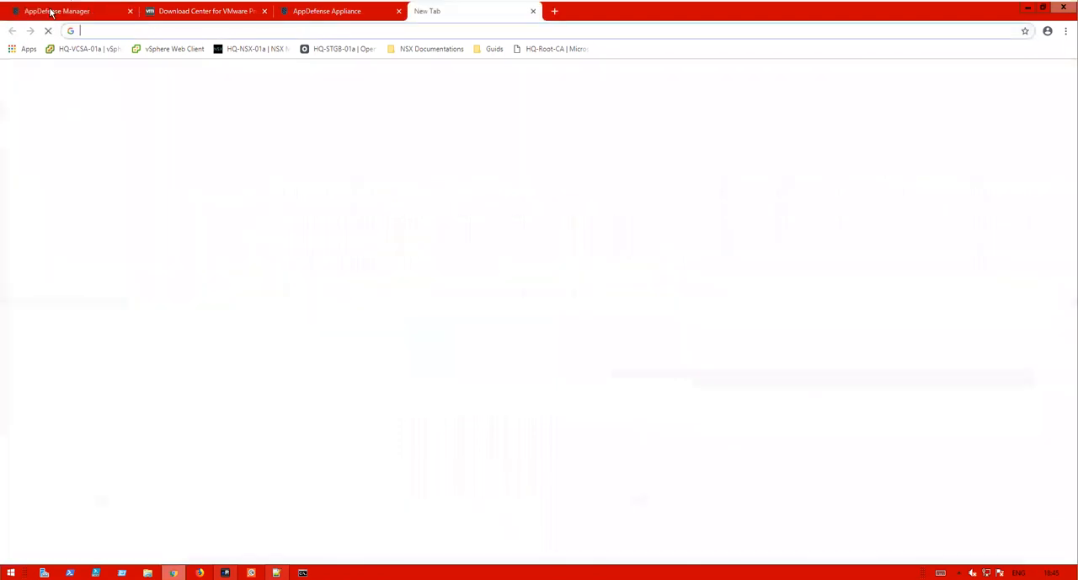
left_click(104, 51)
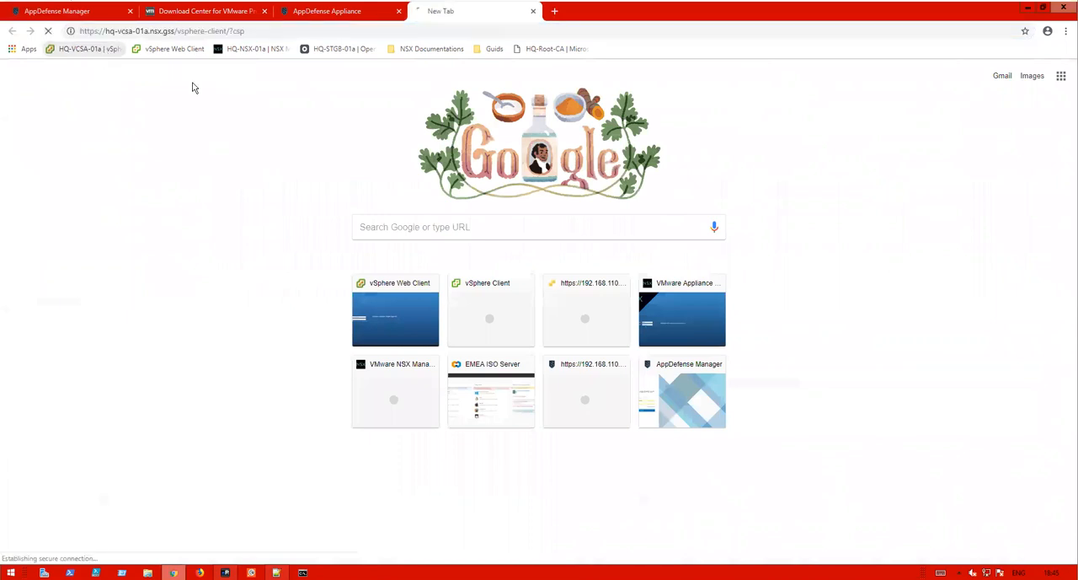
left_click(177, 48)
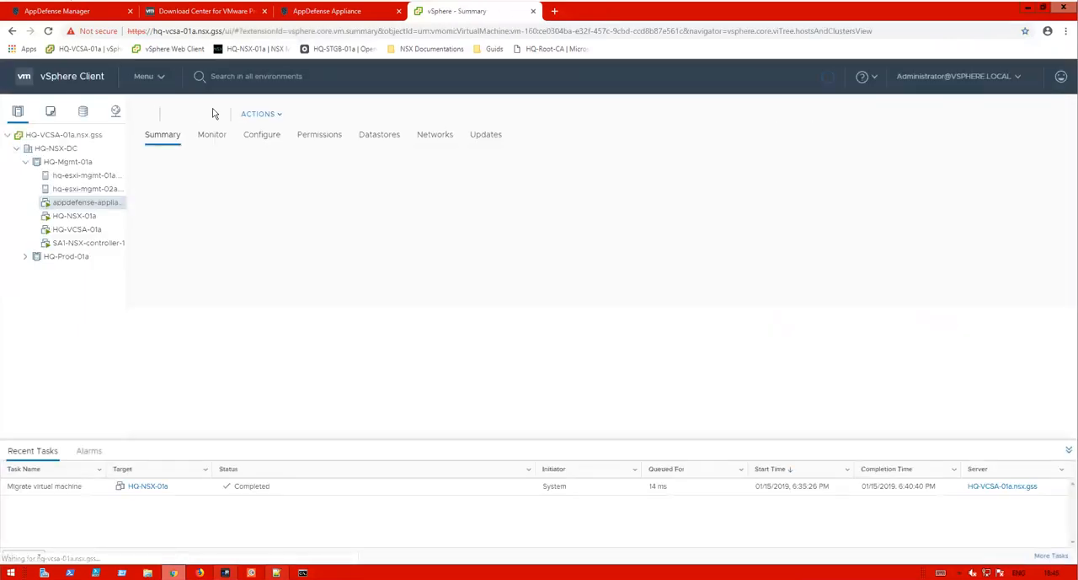
- Refresh the vSphere Client and log out of the current administrator session
left_click(144, 77)
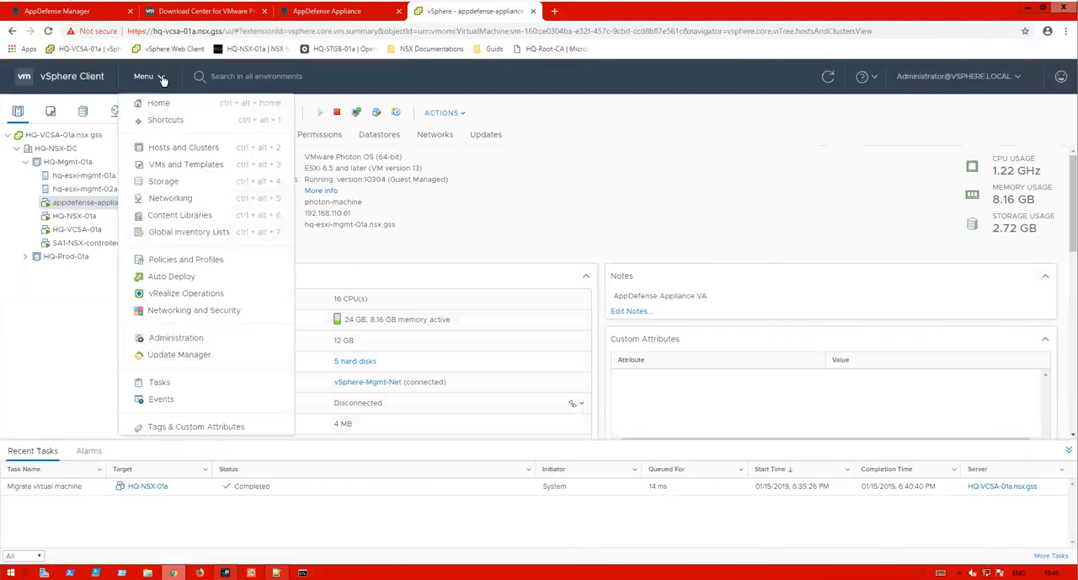
left_click(828, 77)
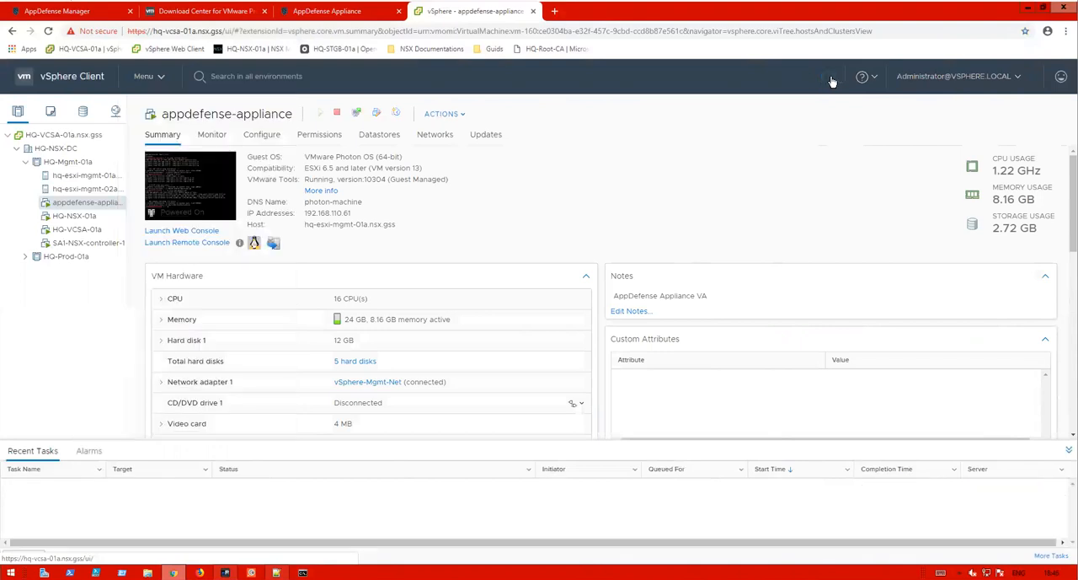
left_click(151, 77)
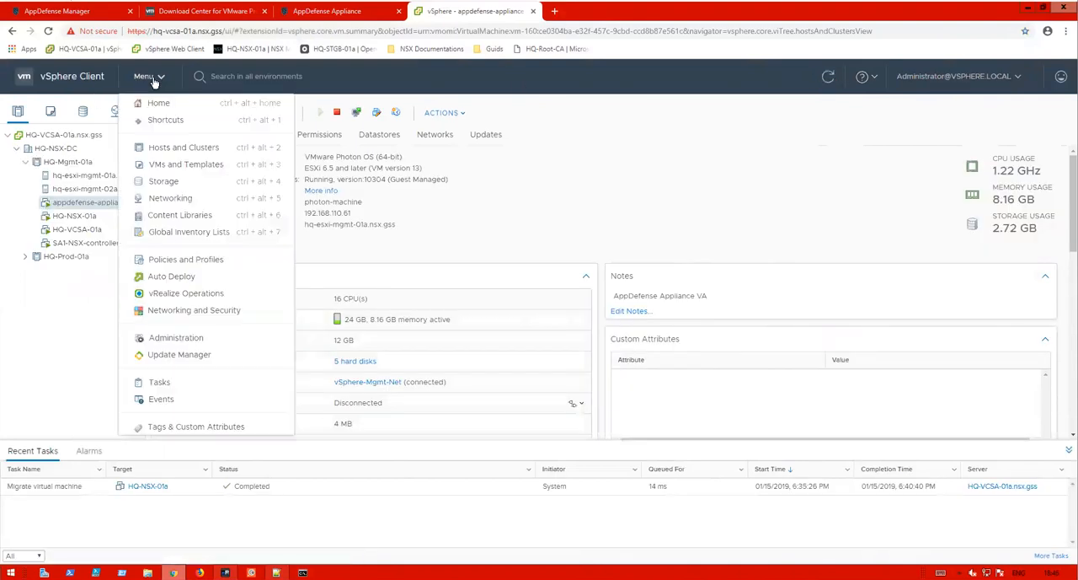
left_click(153, 77)
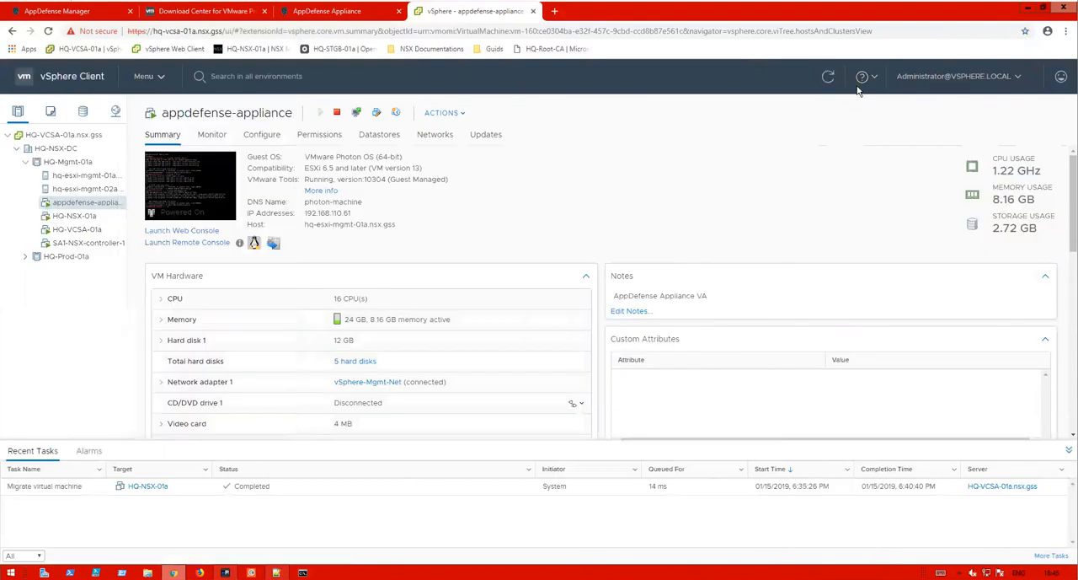
left_click(945, 79)
left_click(926, 178)
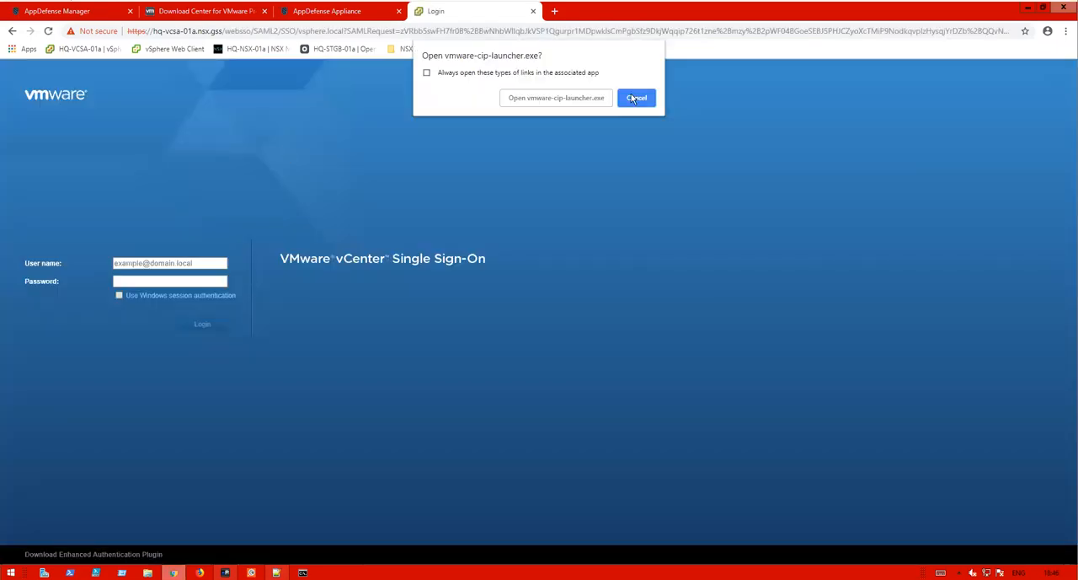
left_click(145, 264)
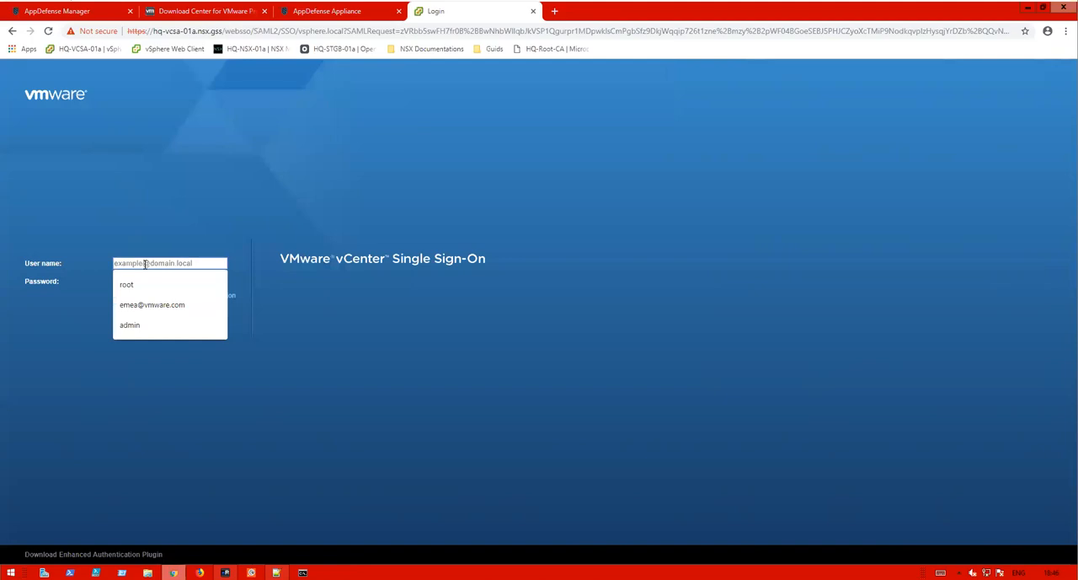
type("administrator")
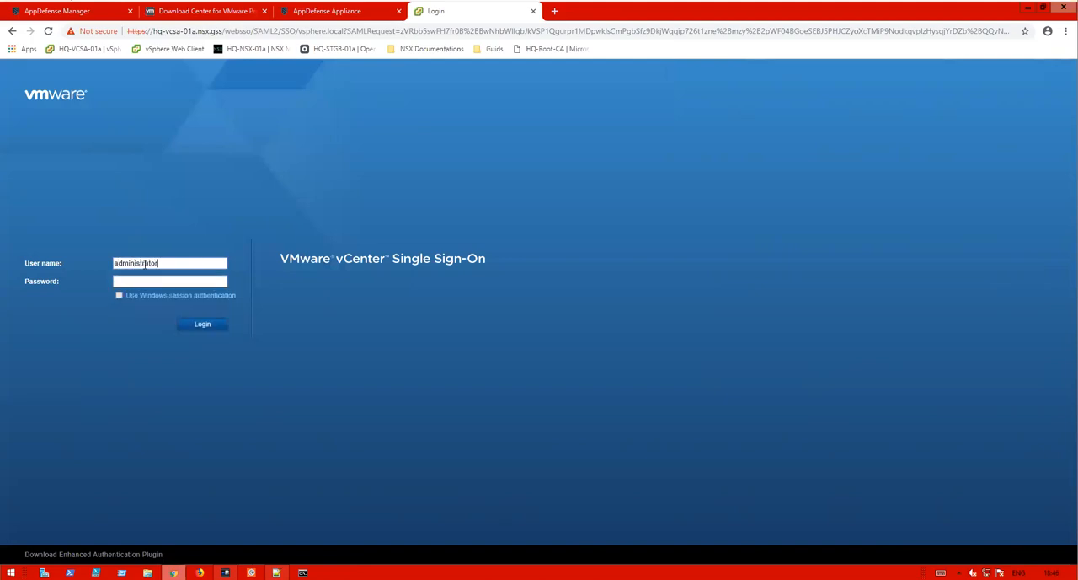
left_click(940, 572)
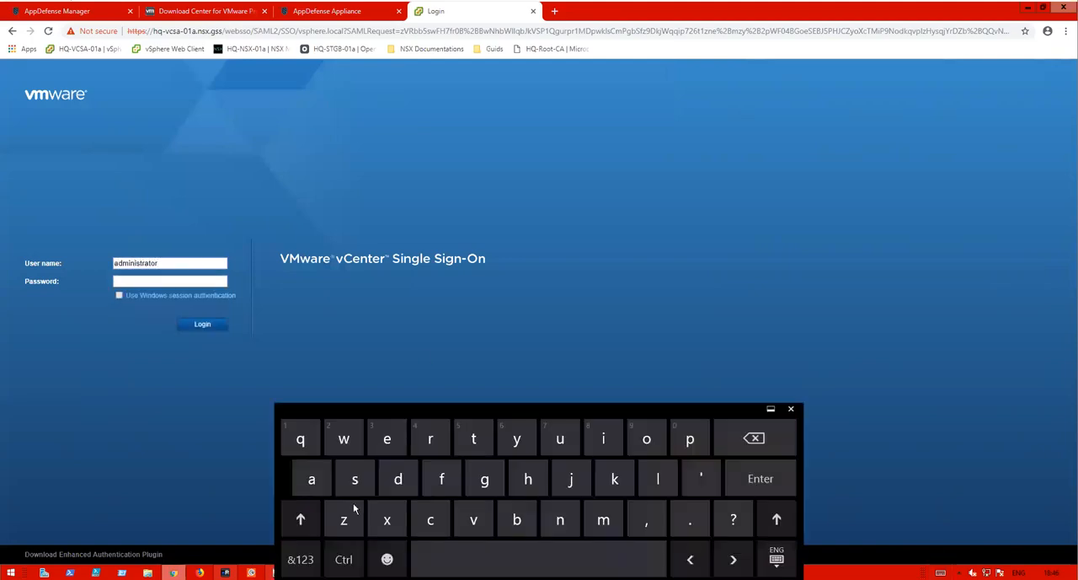
left_click(301, 560)
left_click(386, 438)
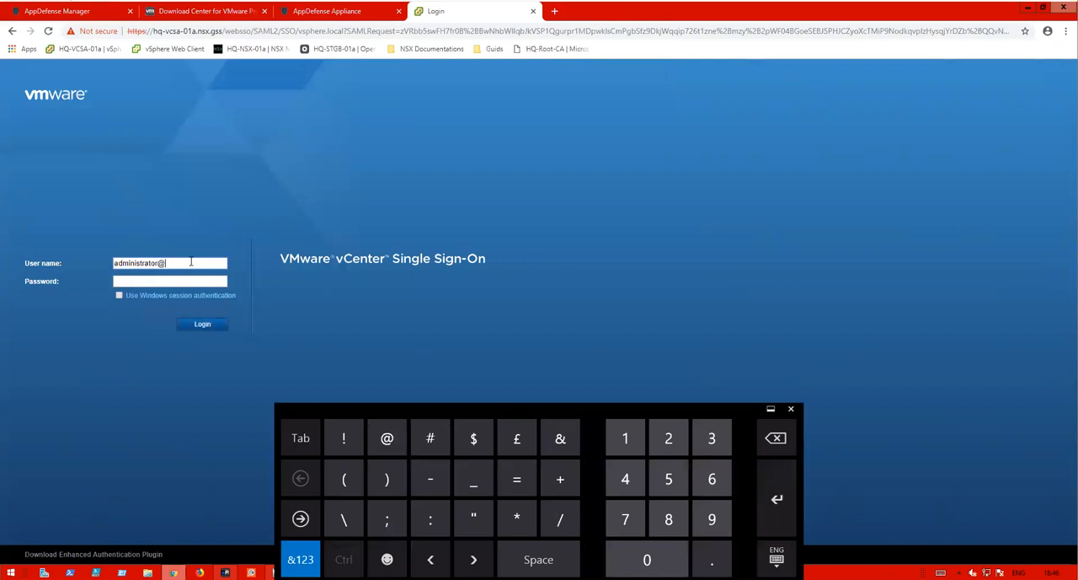
type("vsphere.local")
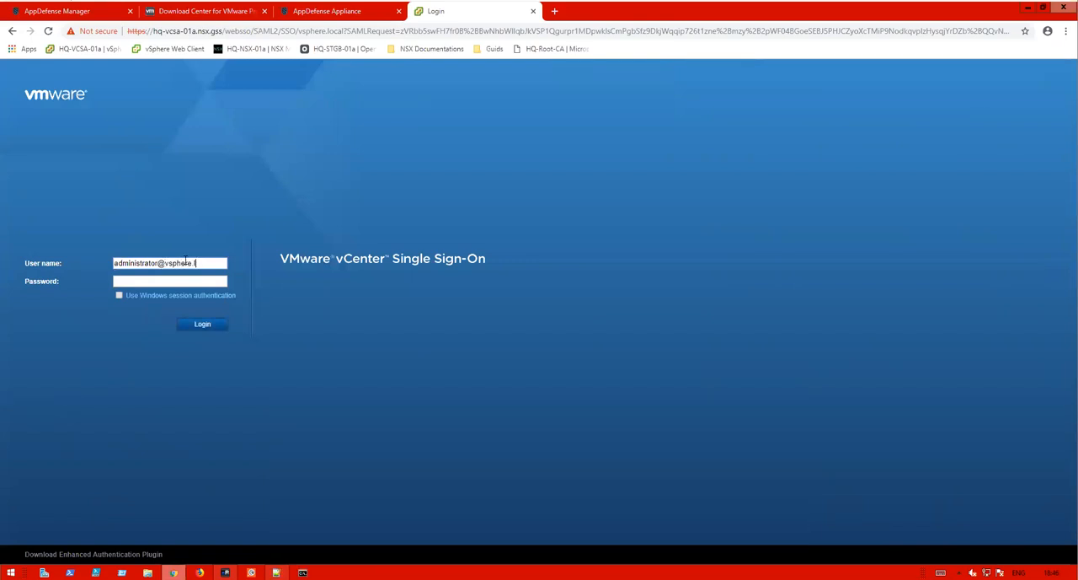
type("VMware1!")
key("Return")
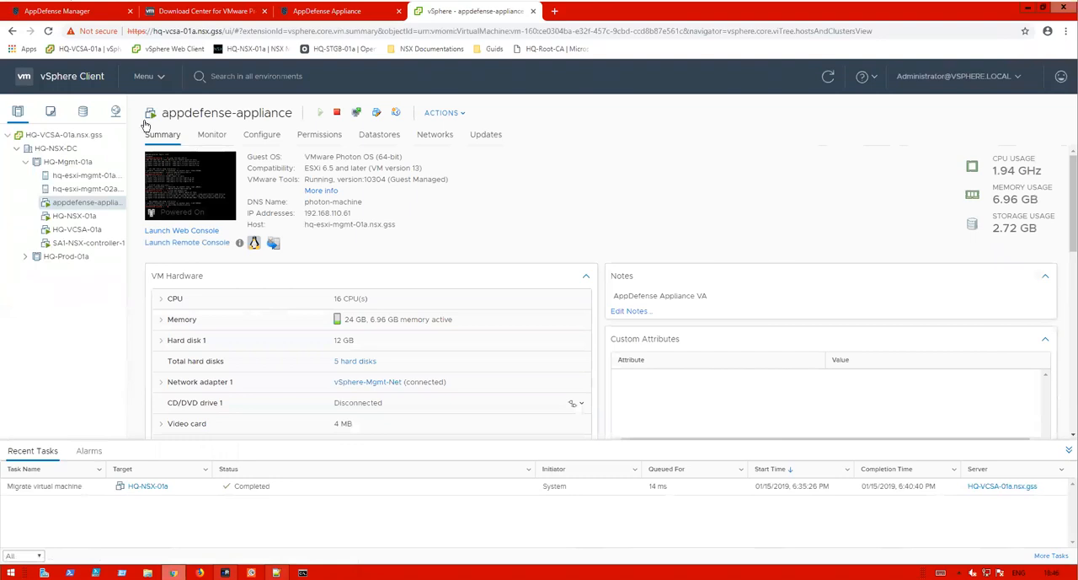
- Open the AppDefense plugin dashboard in the vSphere Client
left_click(169, 79)
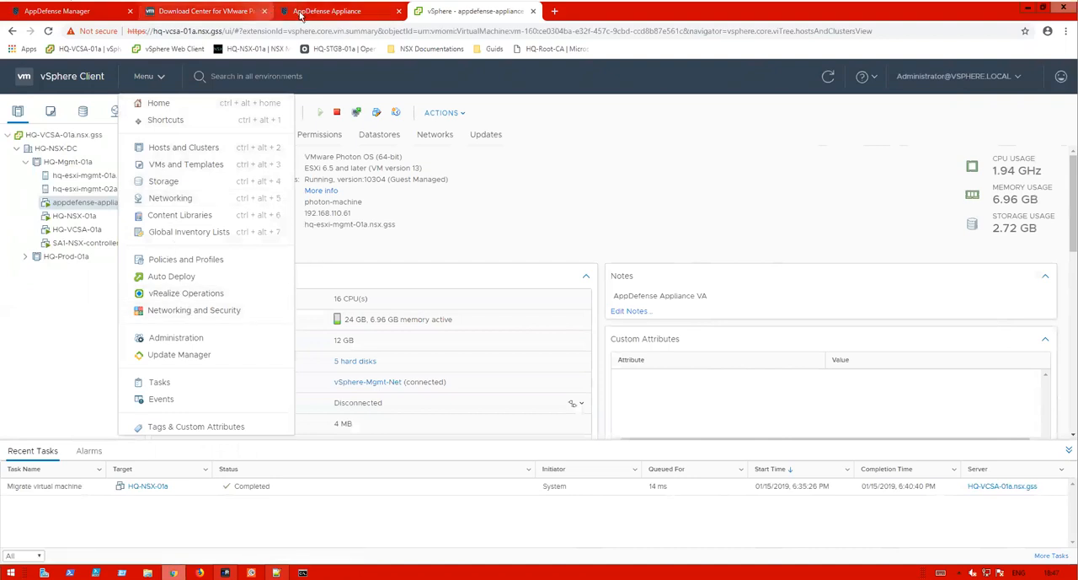
left_click(332, 11)
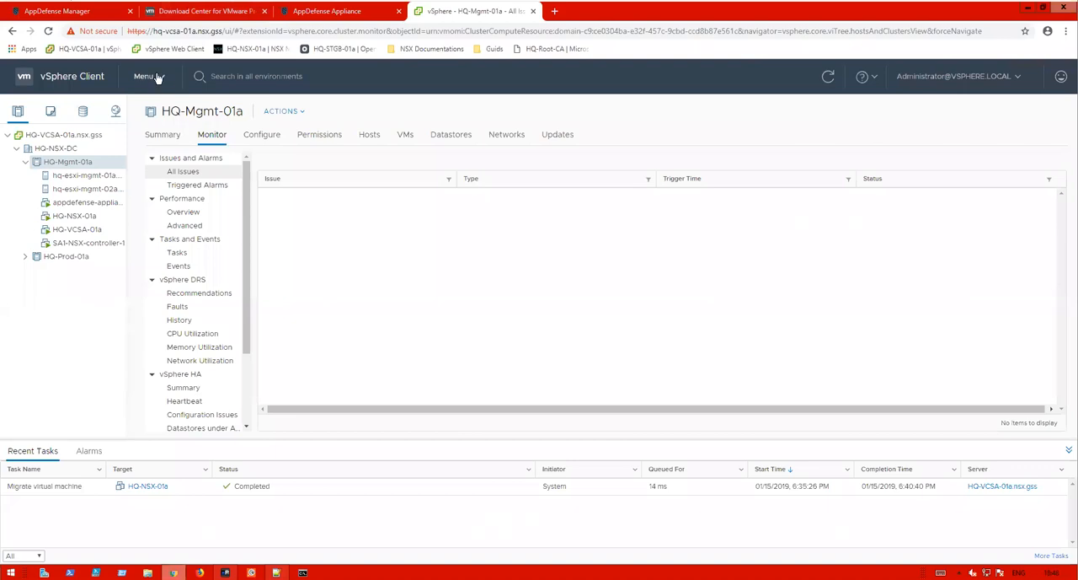
left_click(158, 78)
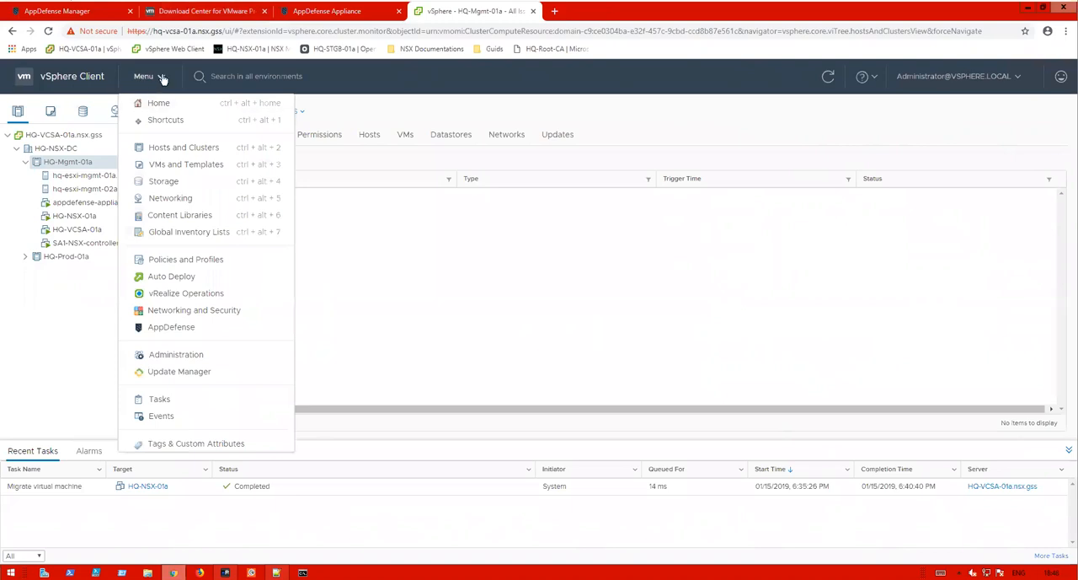
left_click(176, 329)
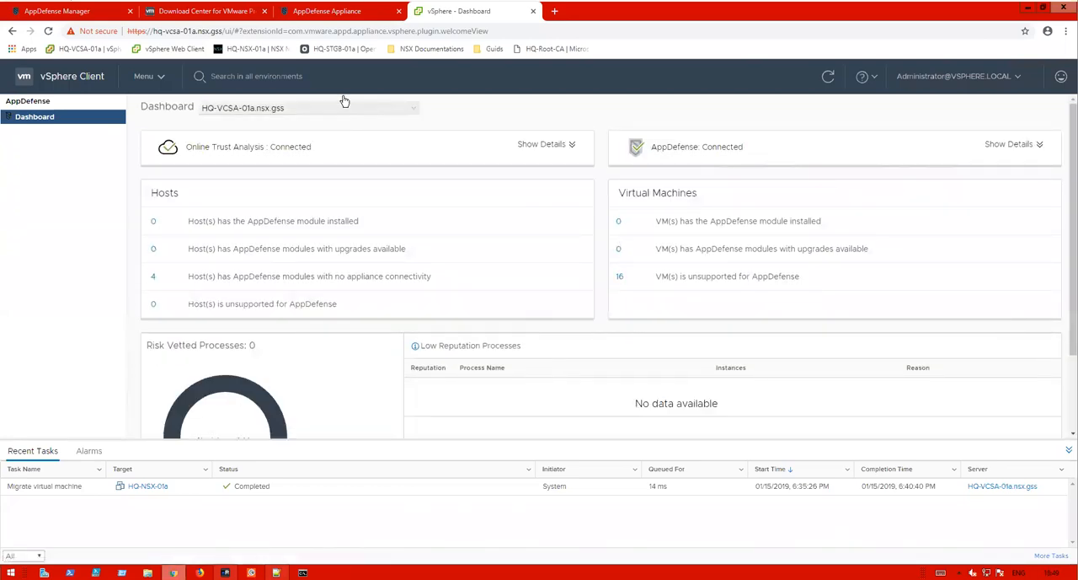
- Review the dashboard's vCenter selection, connection status and host and VM module summaries
left_click(234, 112)
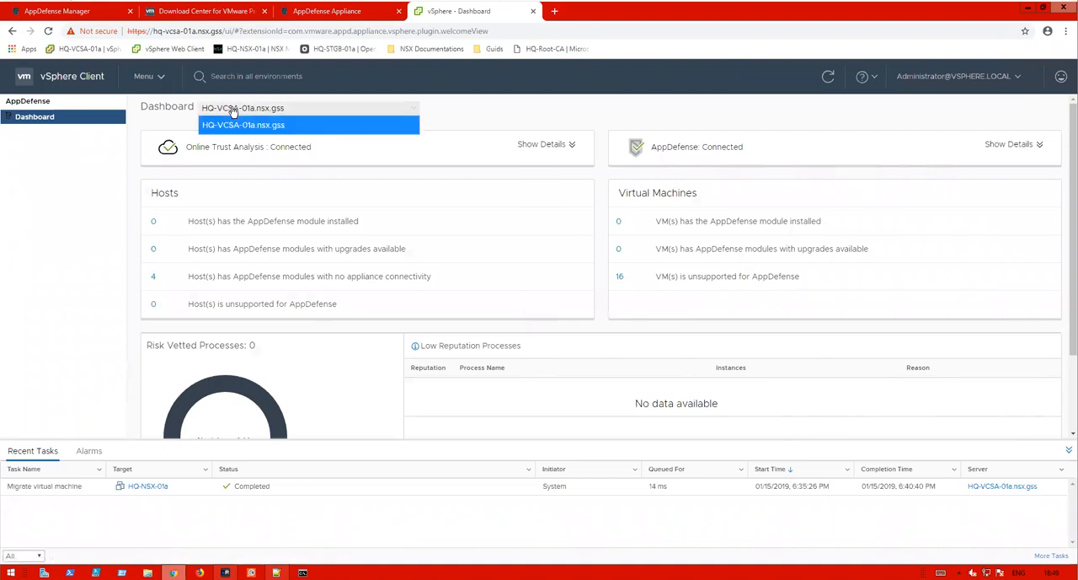
left_click(514, 115)
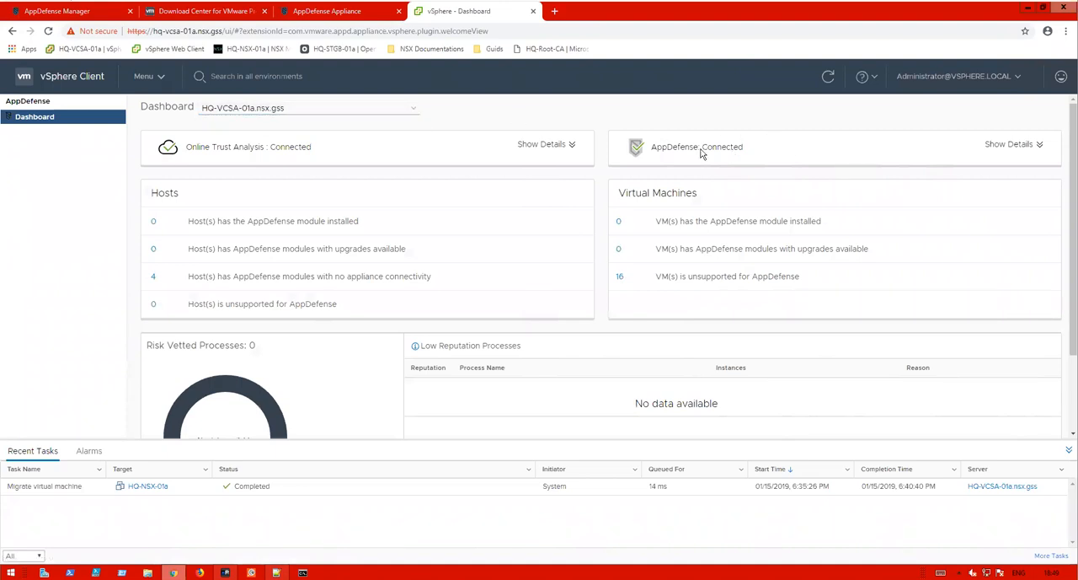
left_click_drag(743, 148, 662, 148)
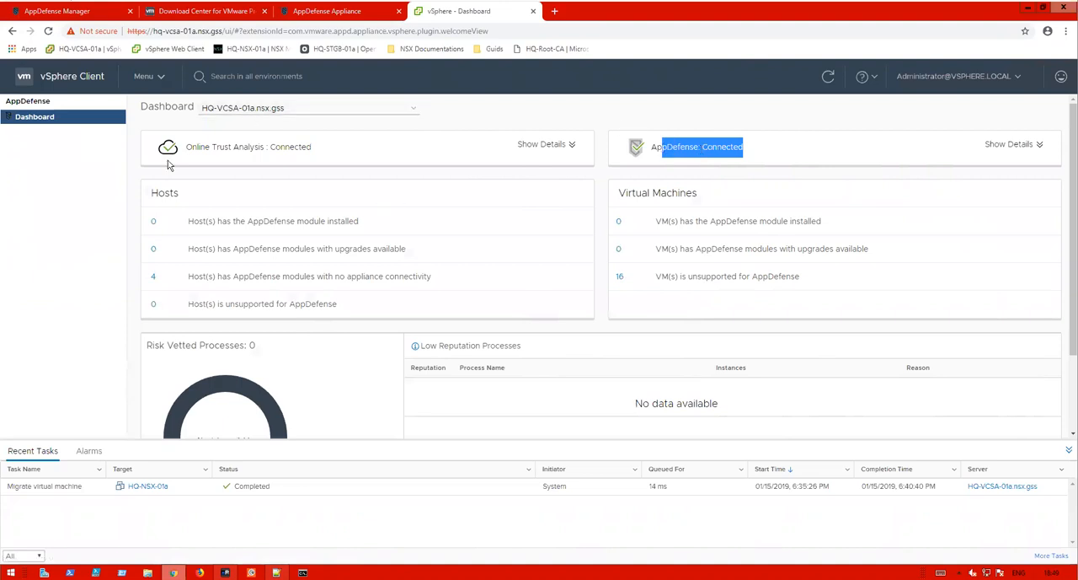
left_click_drag(183, 281, 333, 278)
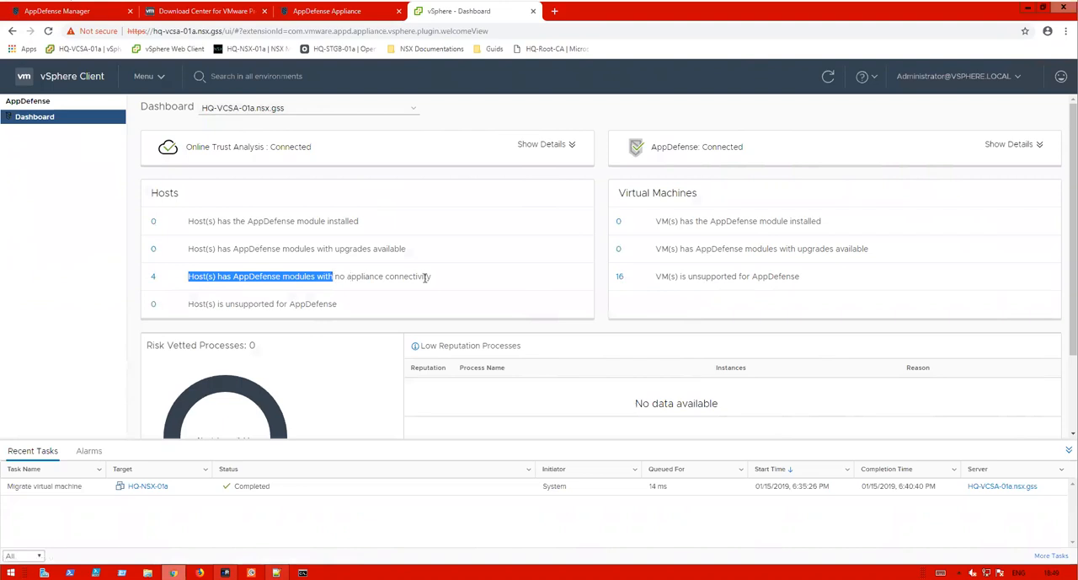
left_click_drag(426, 278, 426, 282)
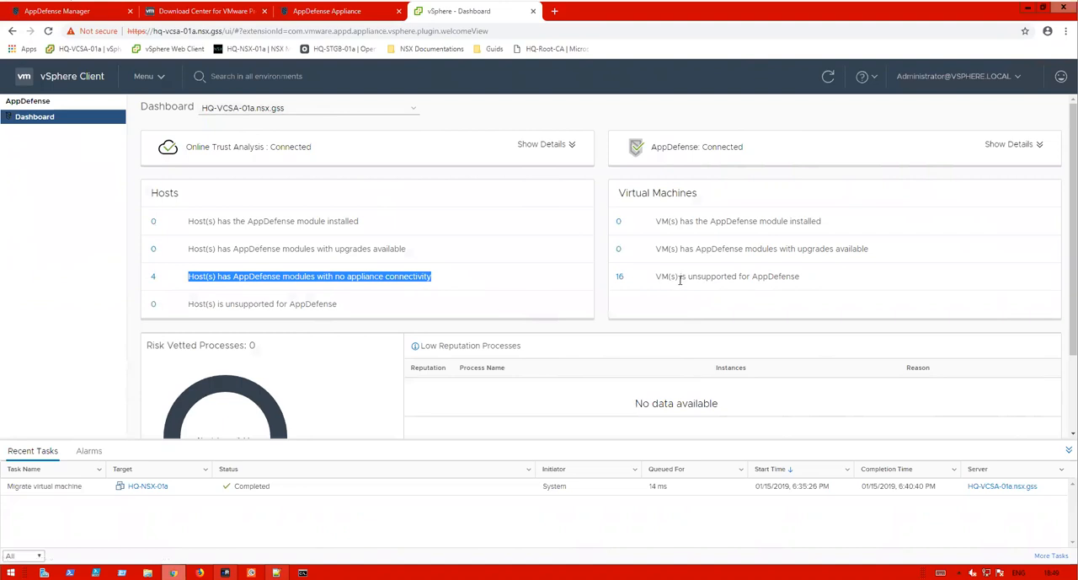
left_click_drag(811, 279, 659, 276)
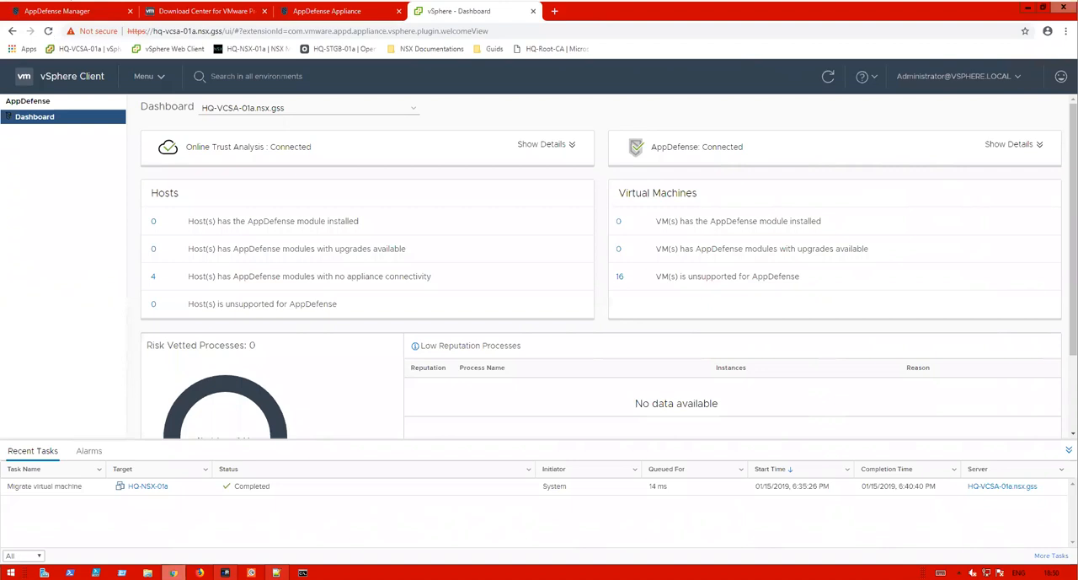
- Open the AppDefense Security settings under Configure for the HQ-Mgmt-01a cluster and review its host summary
left_click(144, 76)
left_click(192, 147)
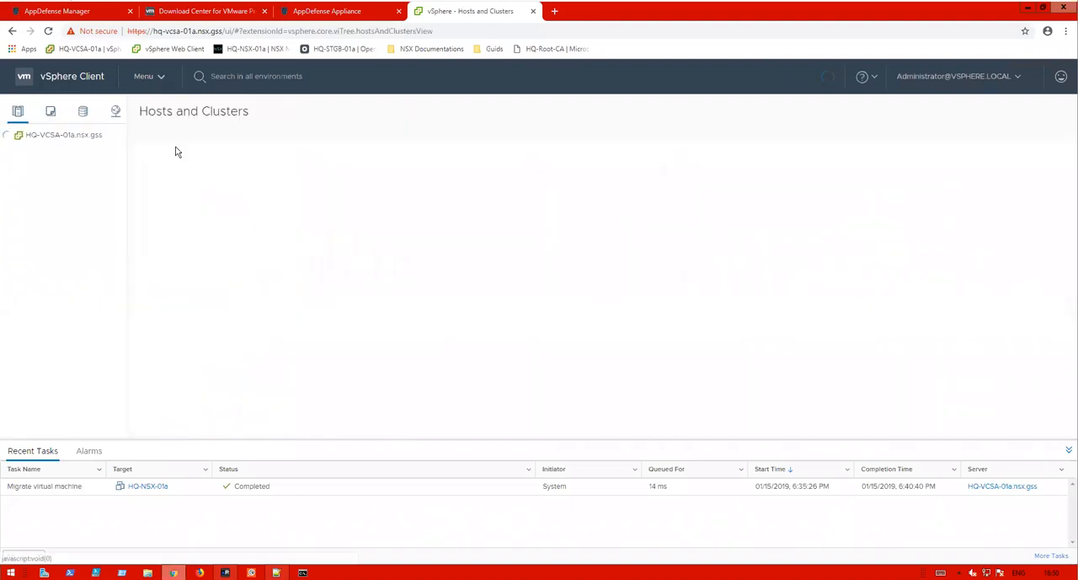
left_click(52, 163)
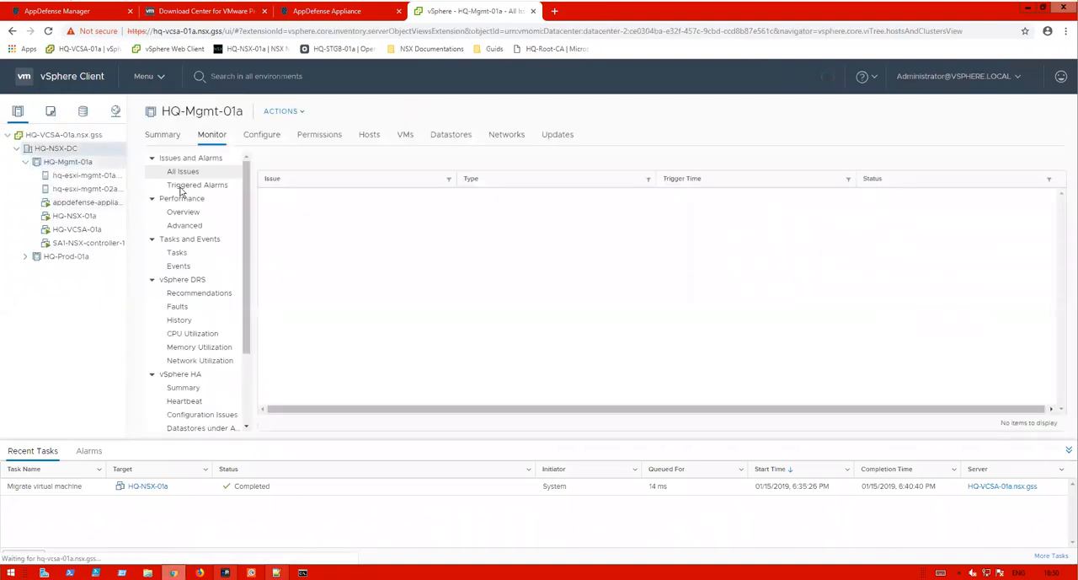
scroll(241, 321, "down", 3)
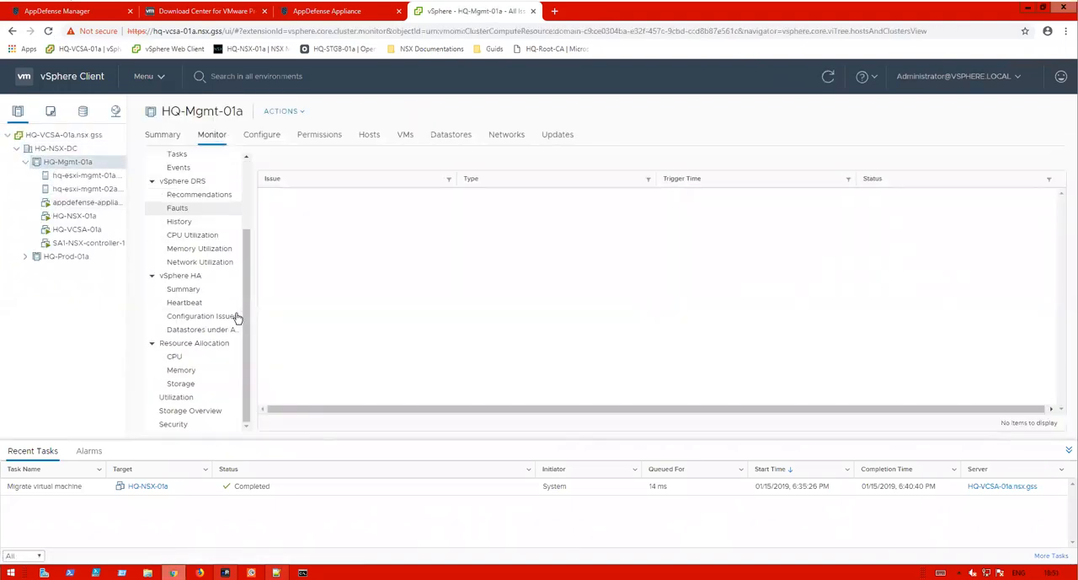
left_click(258, 134)
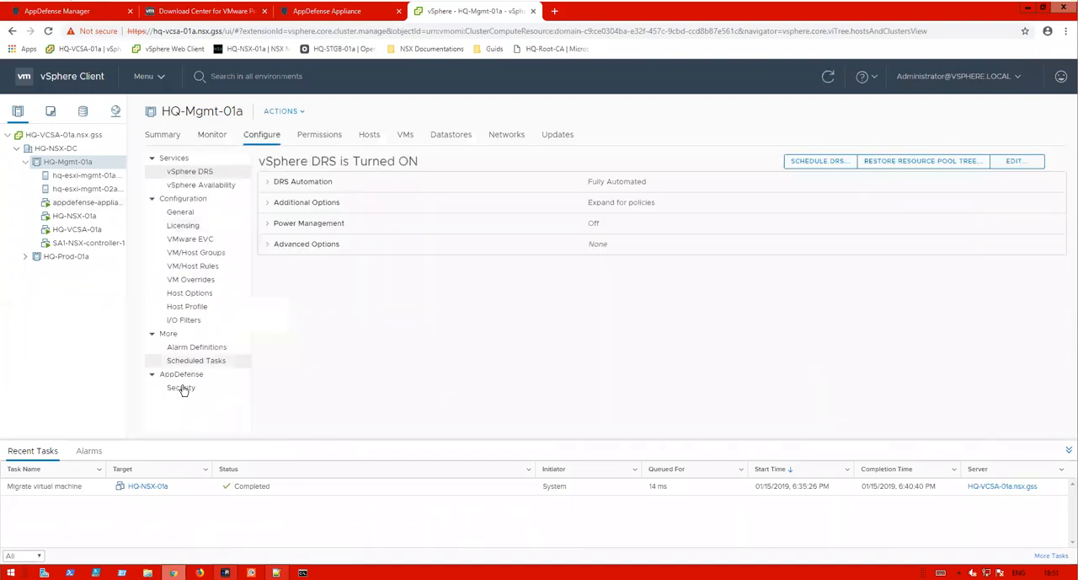
left_click(180, 388)
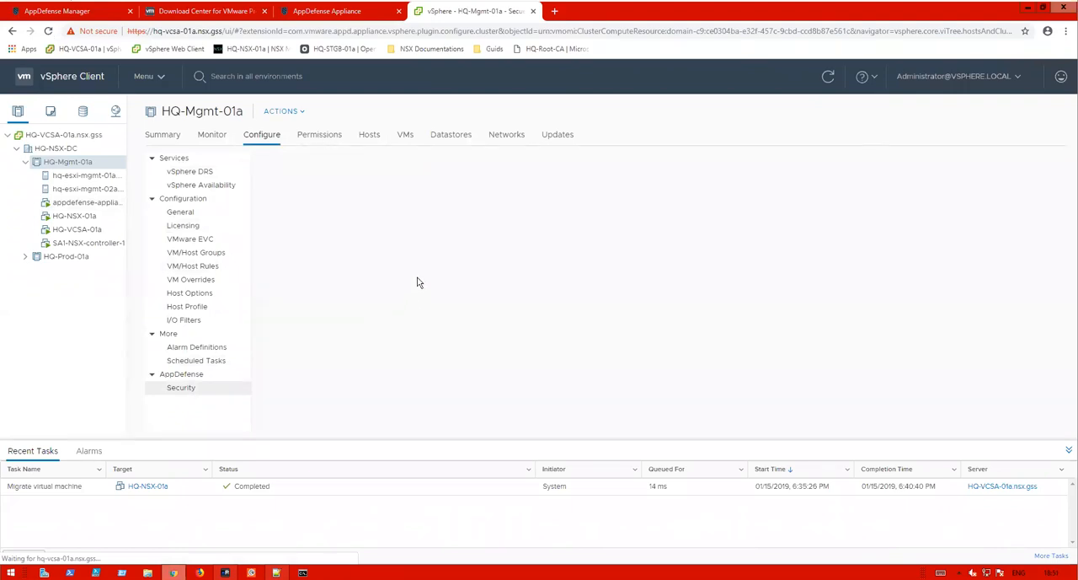
left_click(187, 376)
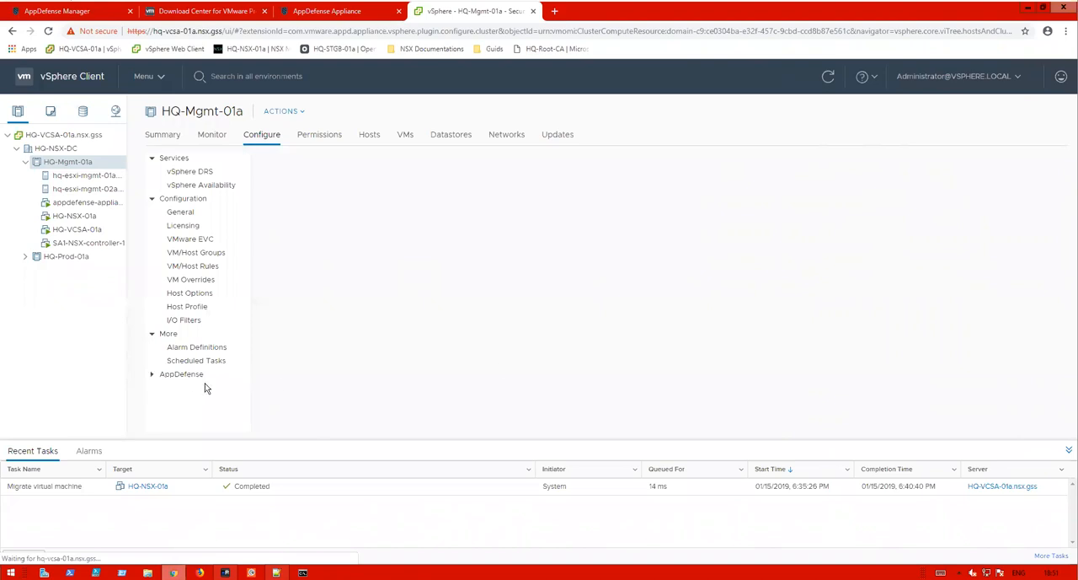
left_click(189, 377)
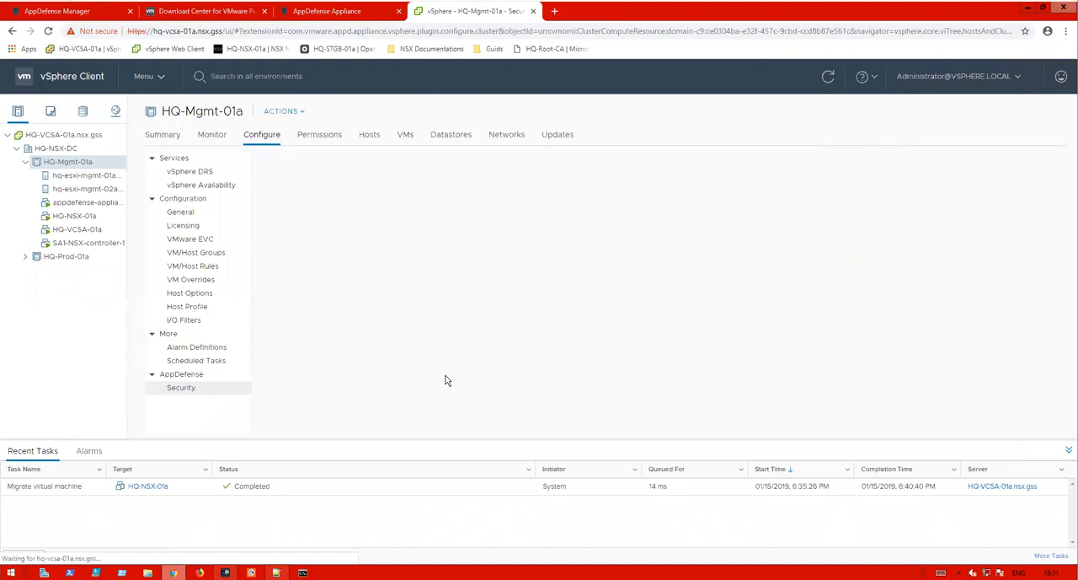
left_click(828, 78)
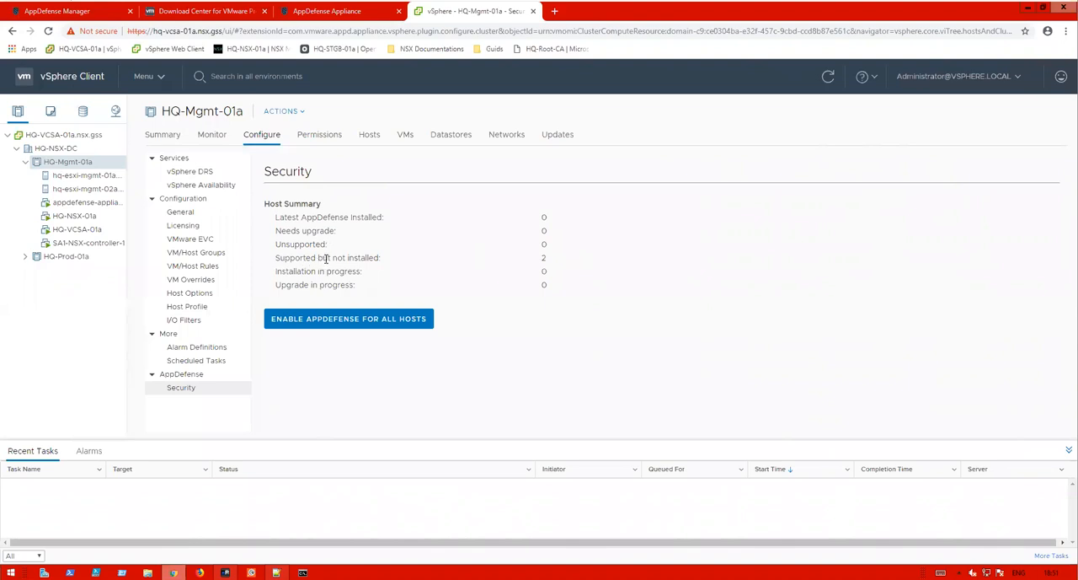
left_click_drag(331, 257, 345, 258)
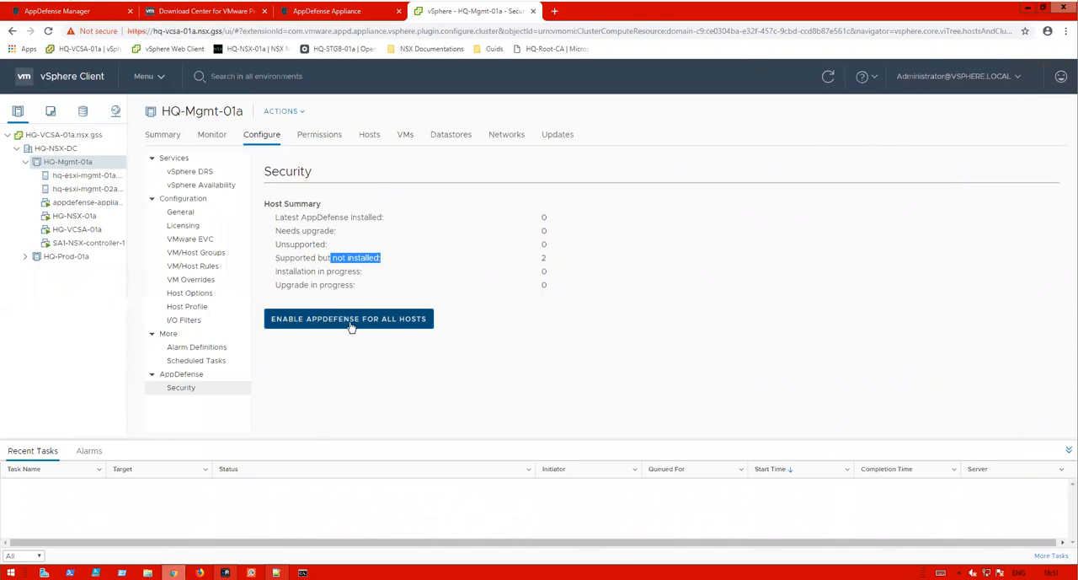
- Open the AppDefense Security settings of host hq-esxi-mgmt-01a
left_click(95, 176)
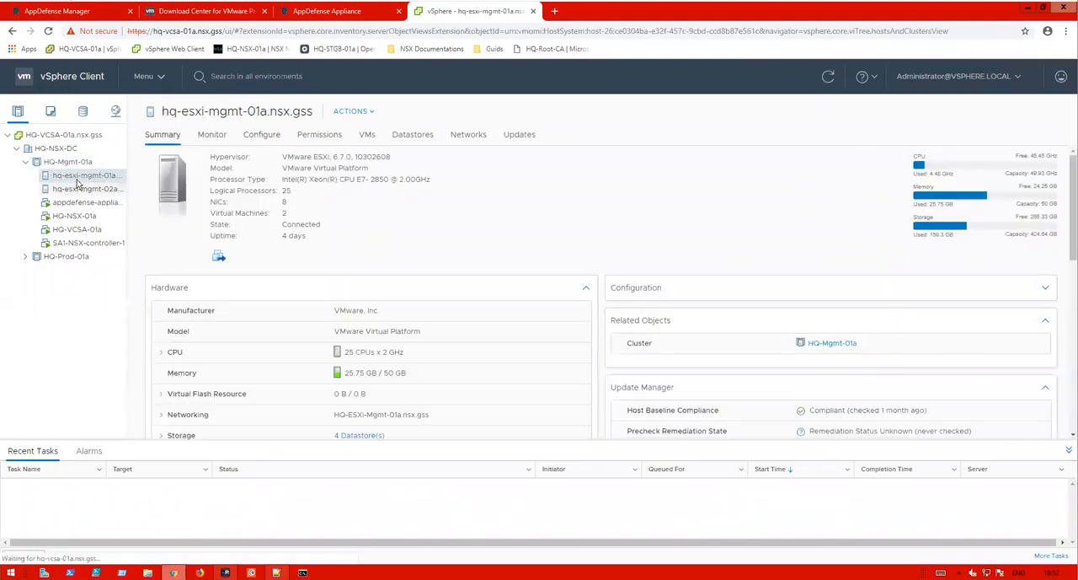
left_click(253, 135)
scroll(200, 372, "down", 5)
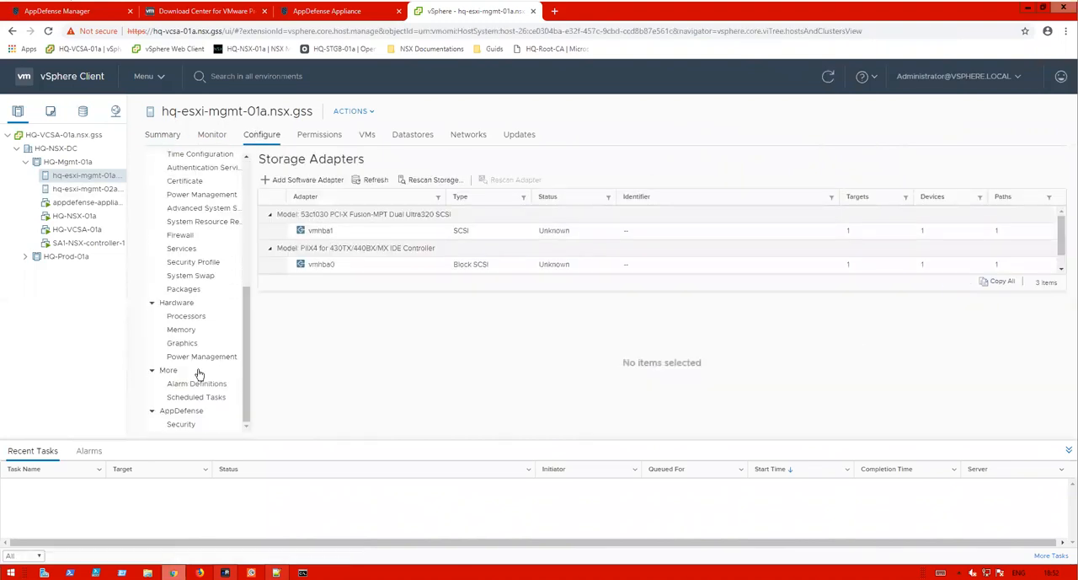
left_click(177, 424)
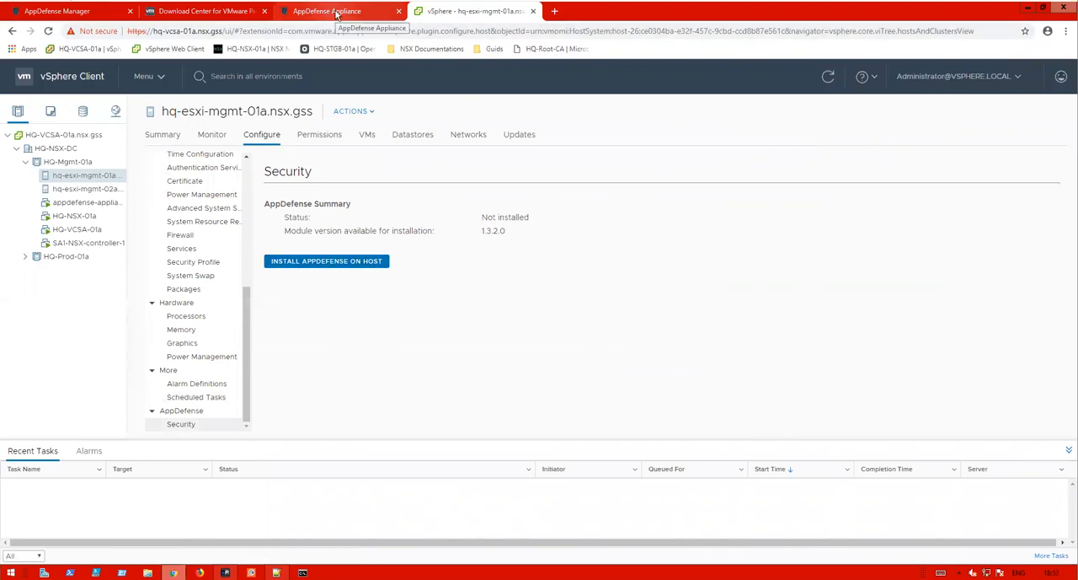
- Switch to the AppDefense Manager and open the Inventory page
left_click(59, 12)
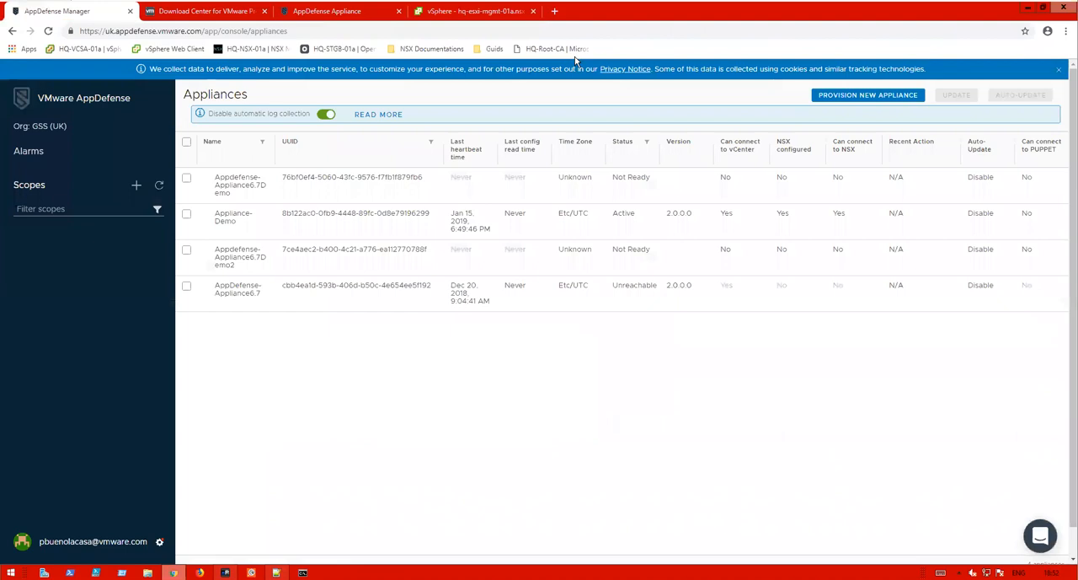
left_click(159, 543)
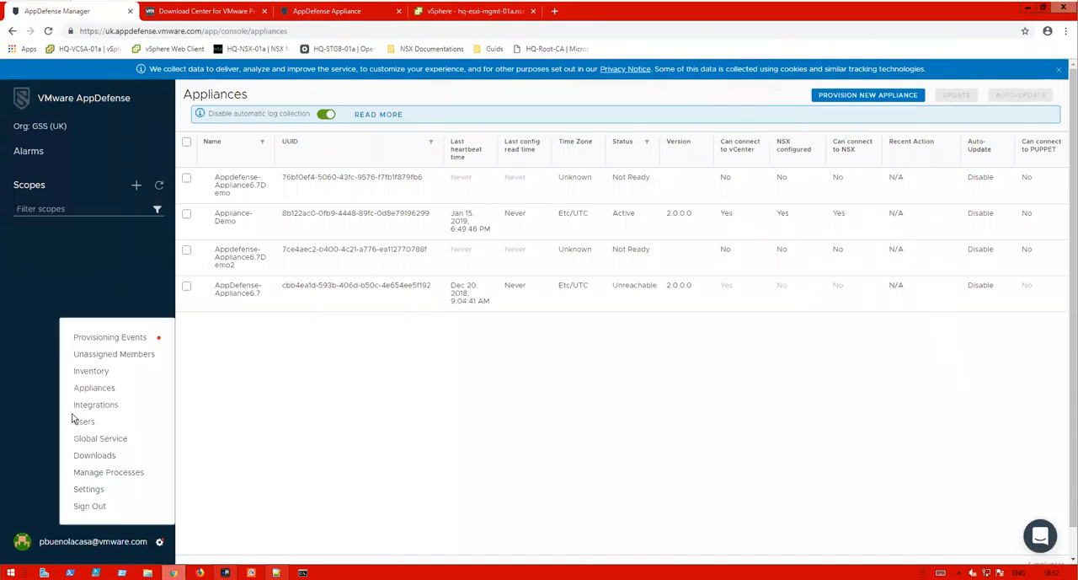
left_click(106, 369)
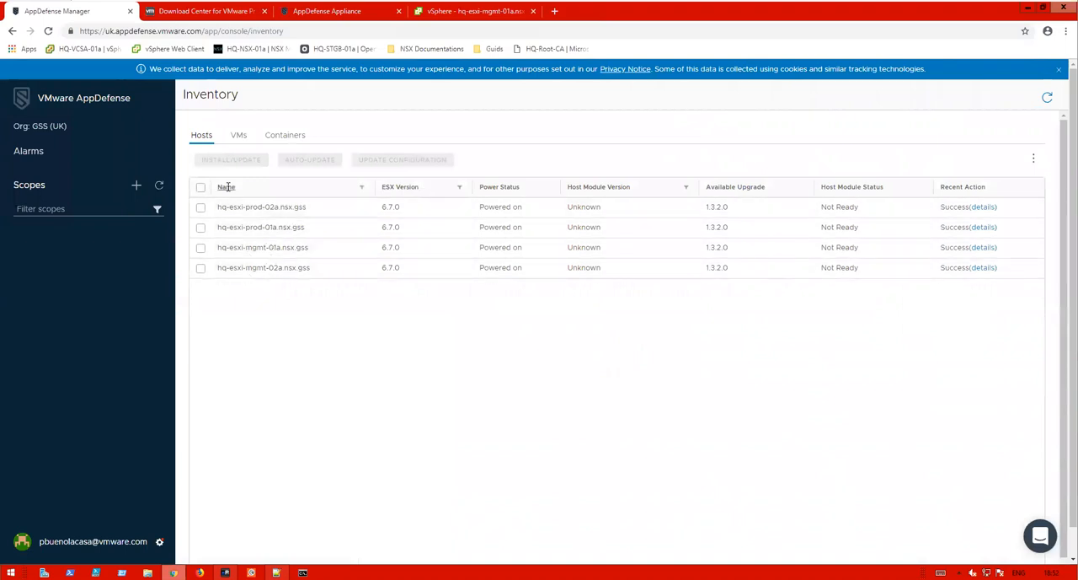
- Select all four hosts and install the AppDefense host module on them with an Immediate schedule
left_click(200, 269)
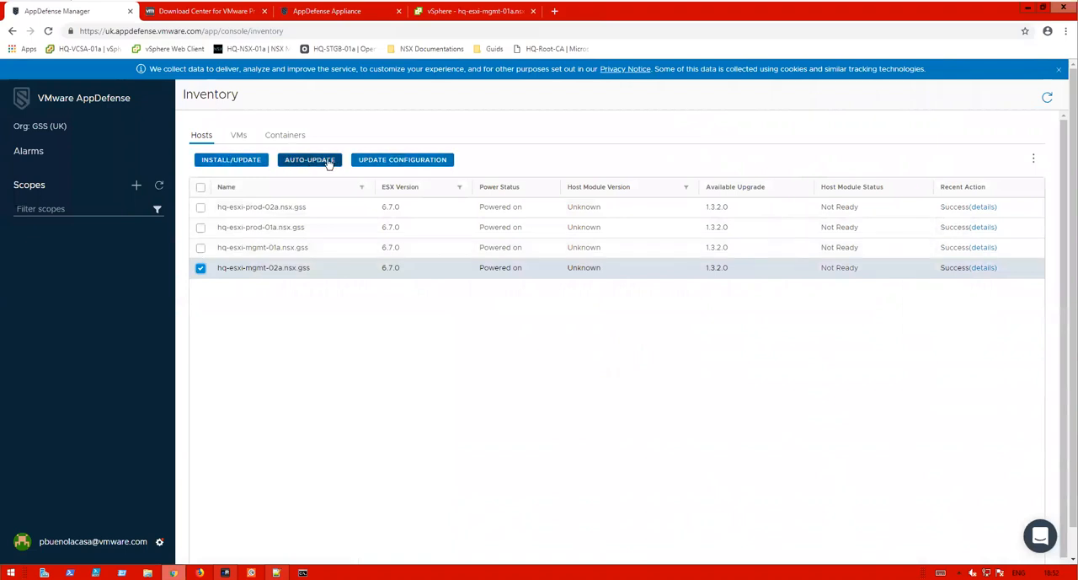
left_click(201, 248)
left_click(201, 226)
left_click(201, 208)
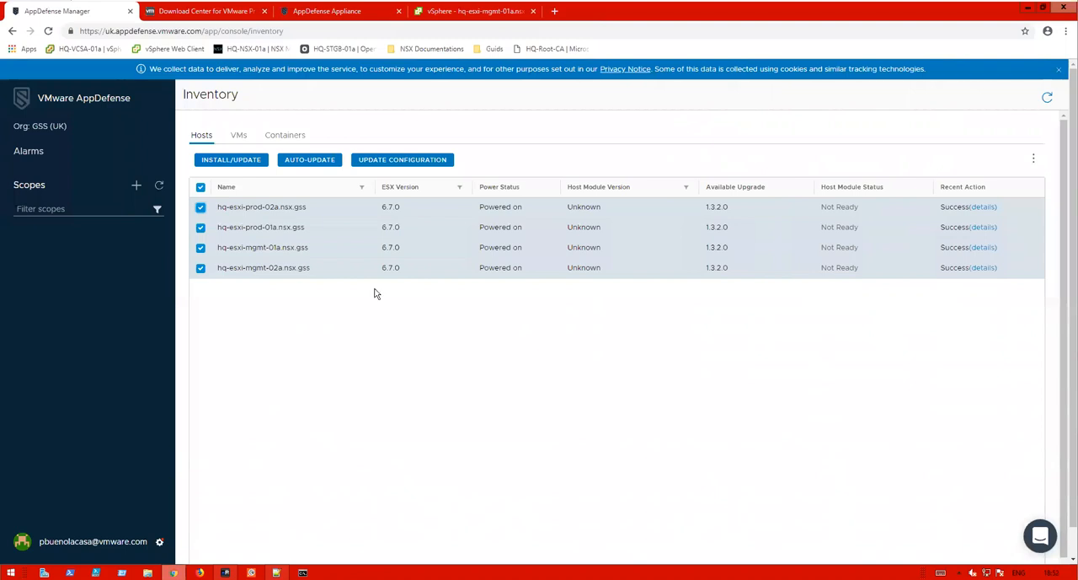
left_click(237, 160)
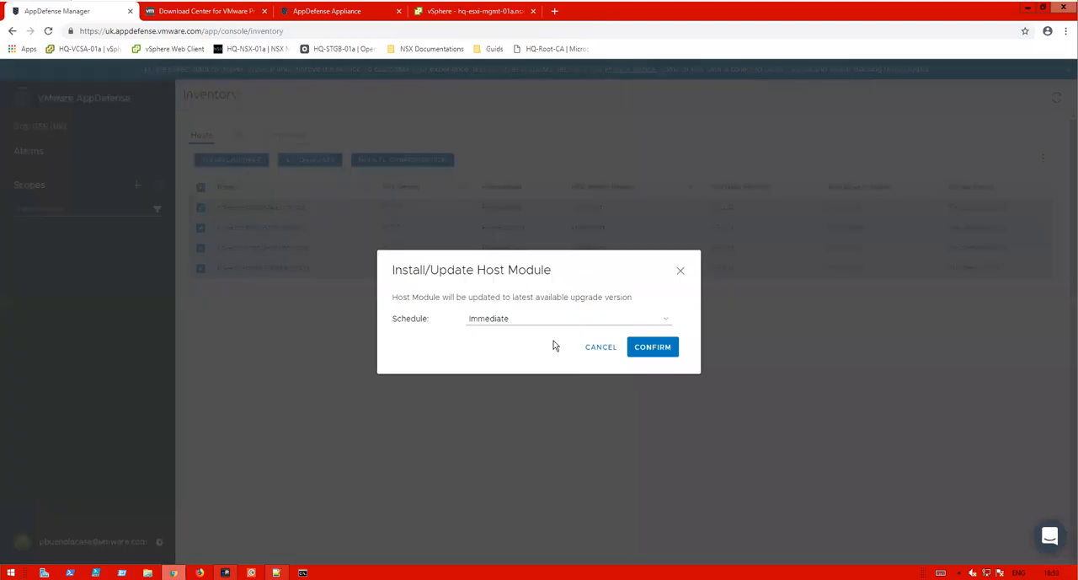
left_click(507, 320)
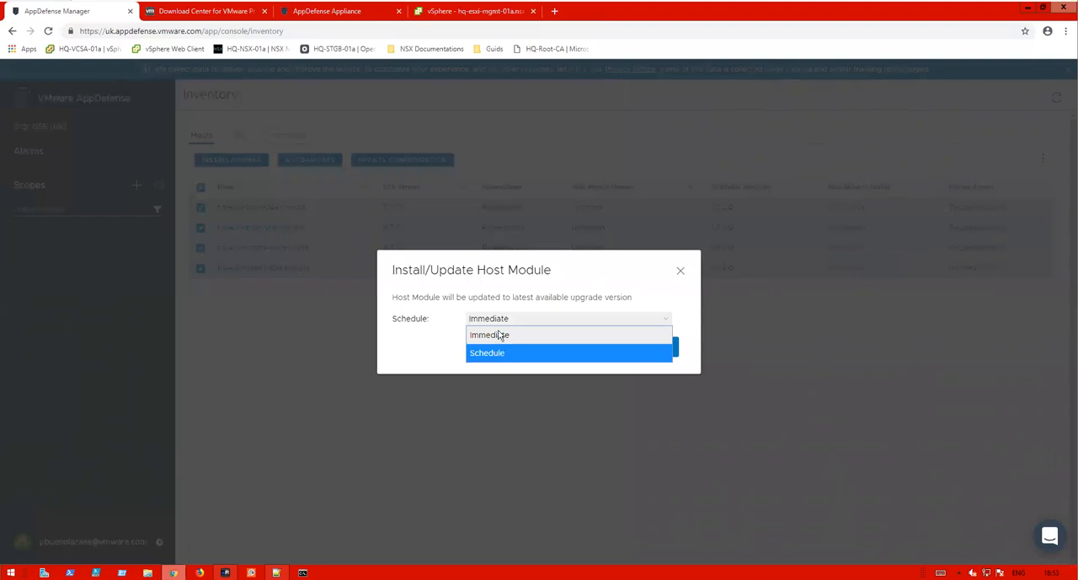
left_click(498, 334)
left_click(636, 346)
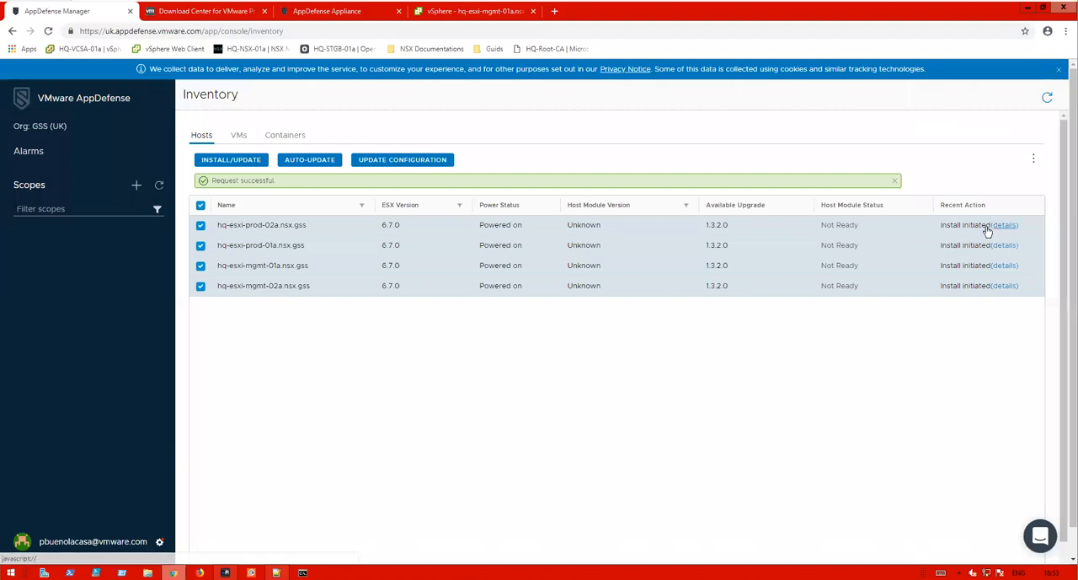
- Clear the host selection and review the host actions details for hq-esxi-prod-02a
left_click(200, 246)
left_click(200, 265)
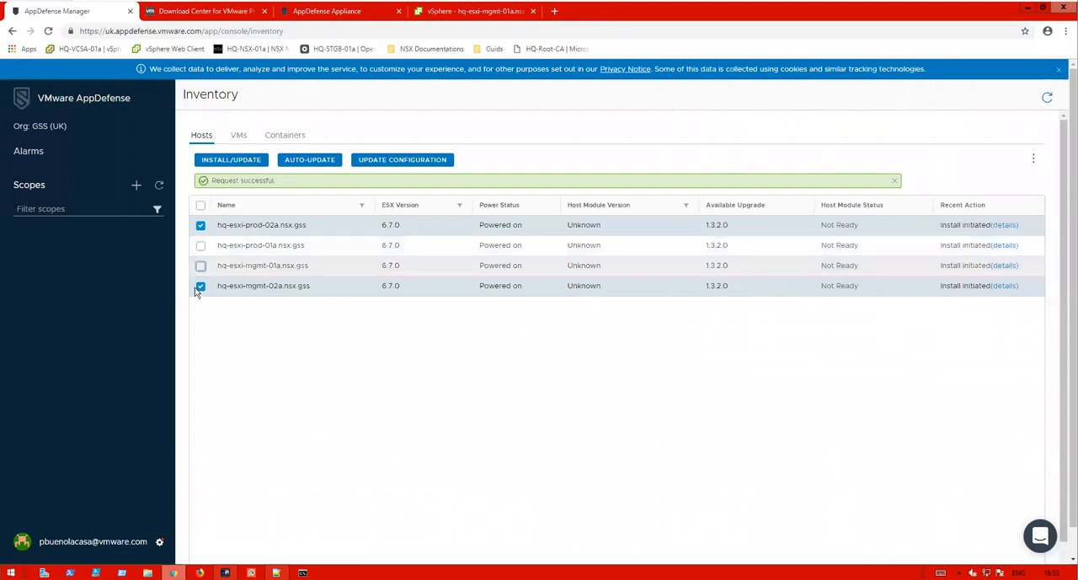
left_click(201, 286)
left_click(999, 225)
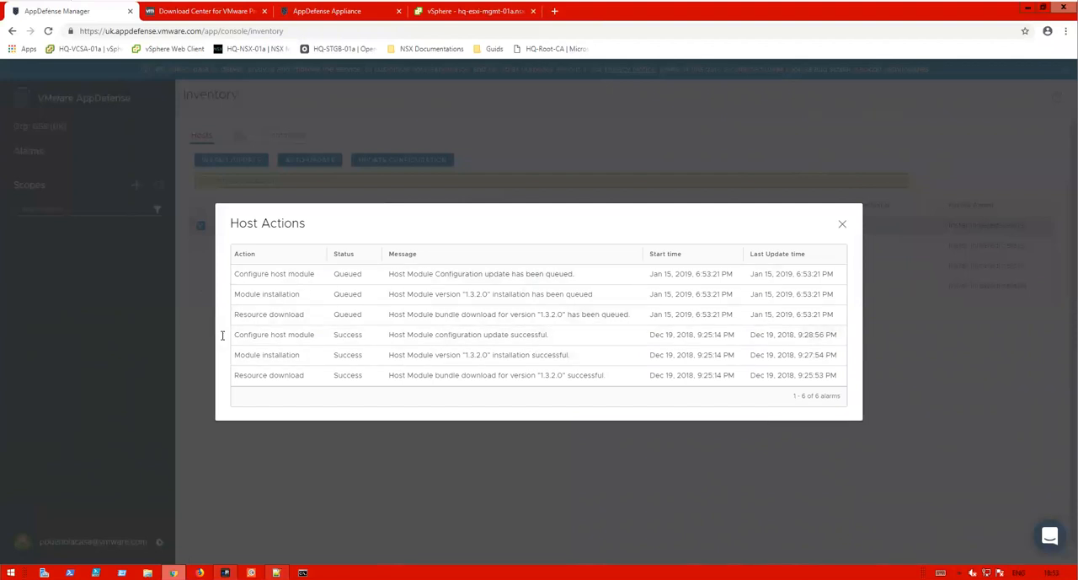
left_click_drag(236, 335, 840, 379)
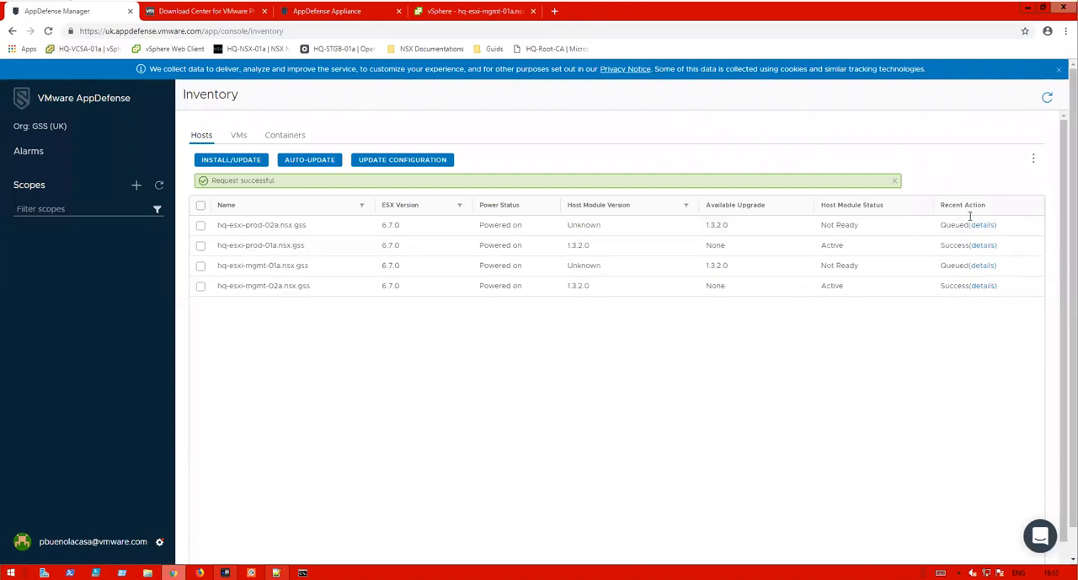
- Refresh the host inventory list to follow the installation
left_click_drag(941, 225, 947, 292)
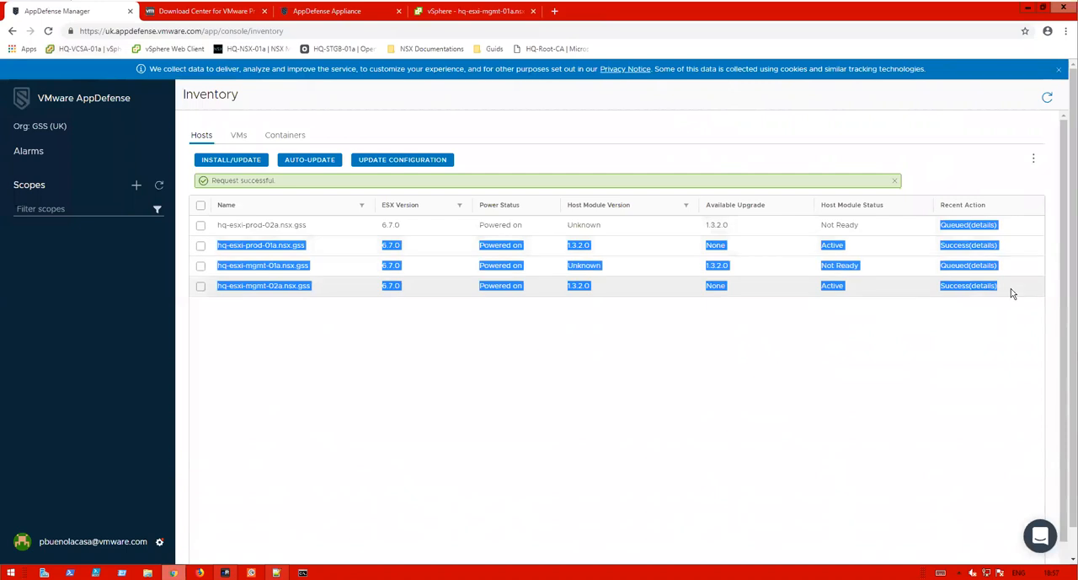
left_click(297, 223)
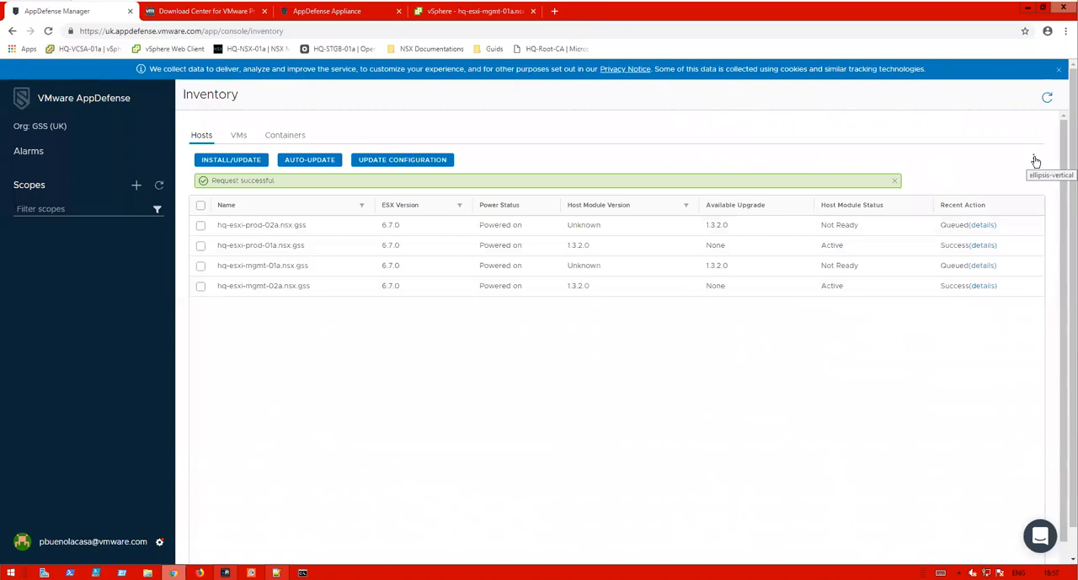
left_click(1047, 98)
left_click(1048, 100)
- Add the Appliance Name column to the hosts table
left_click(1036, 161)
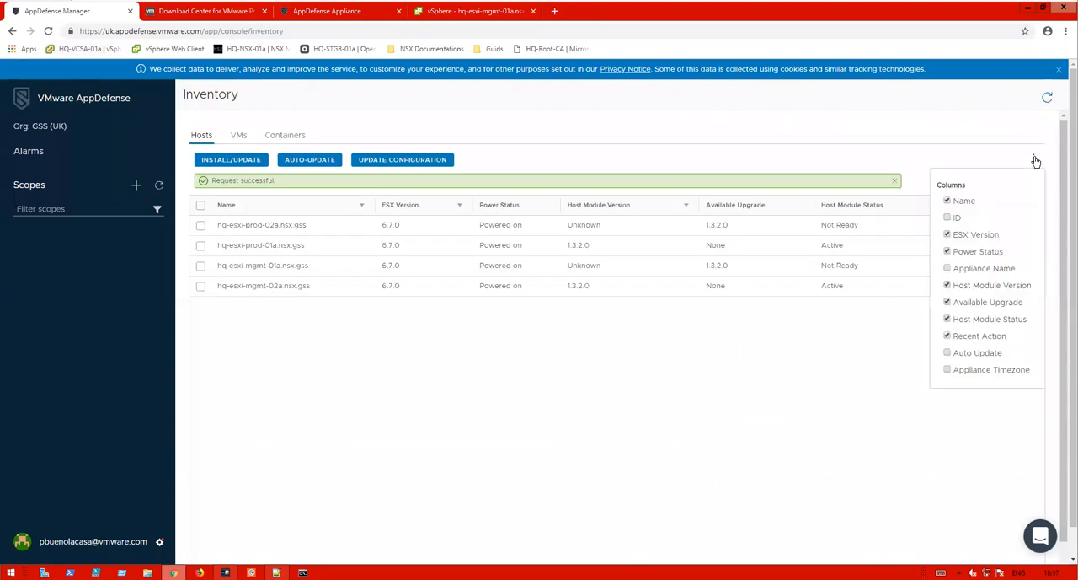
left_click(948, 269)
left_click(617, 345)
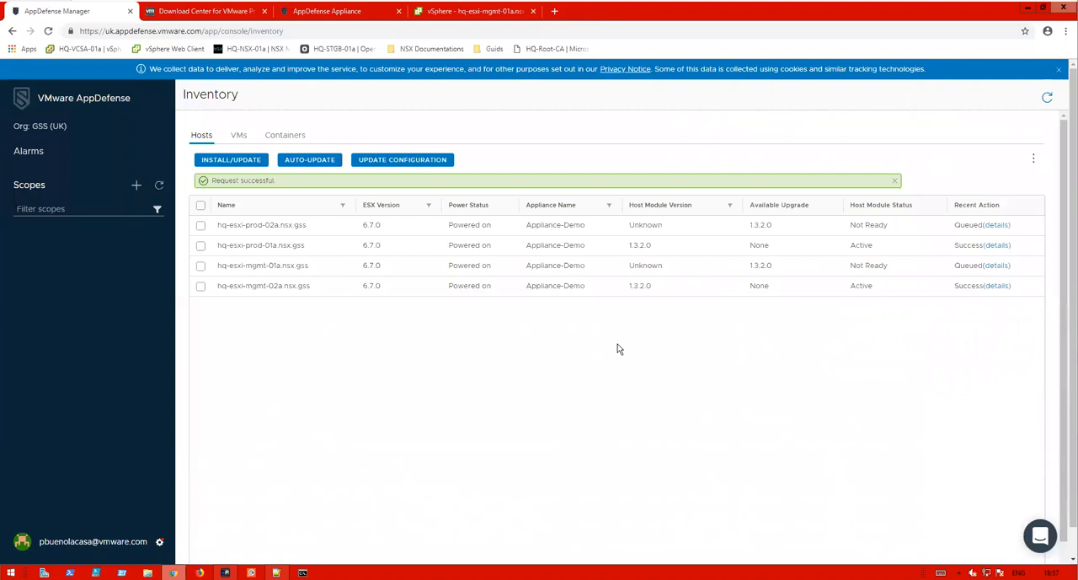
- Refresh the hosts table again and inspect the host module version and status of each host
left_click_drag(587, 286, 565, 205)
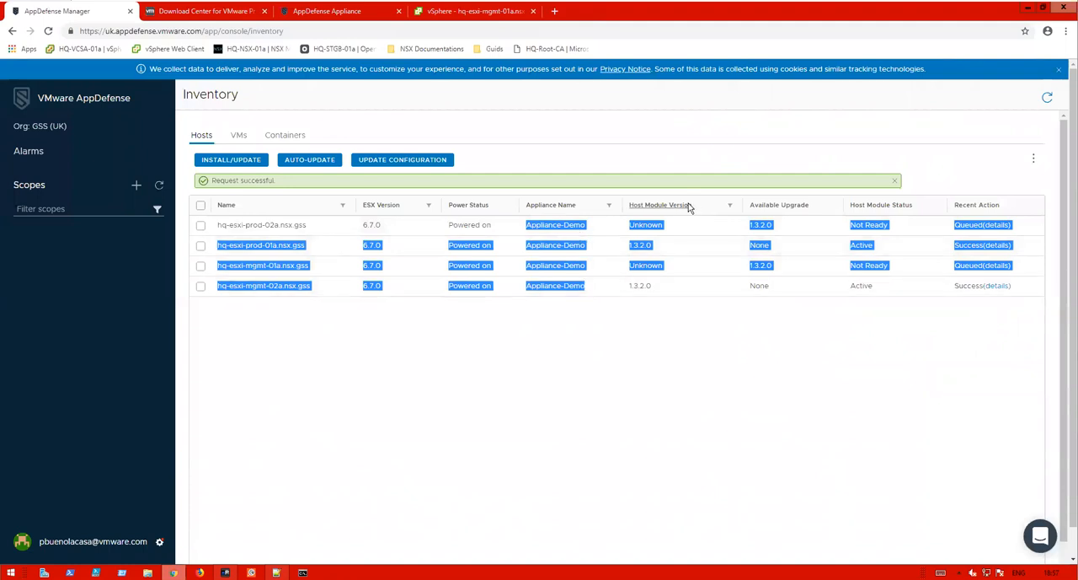
left_click(1047, 99)
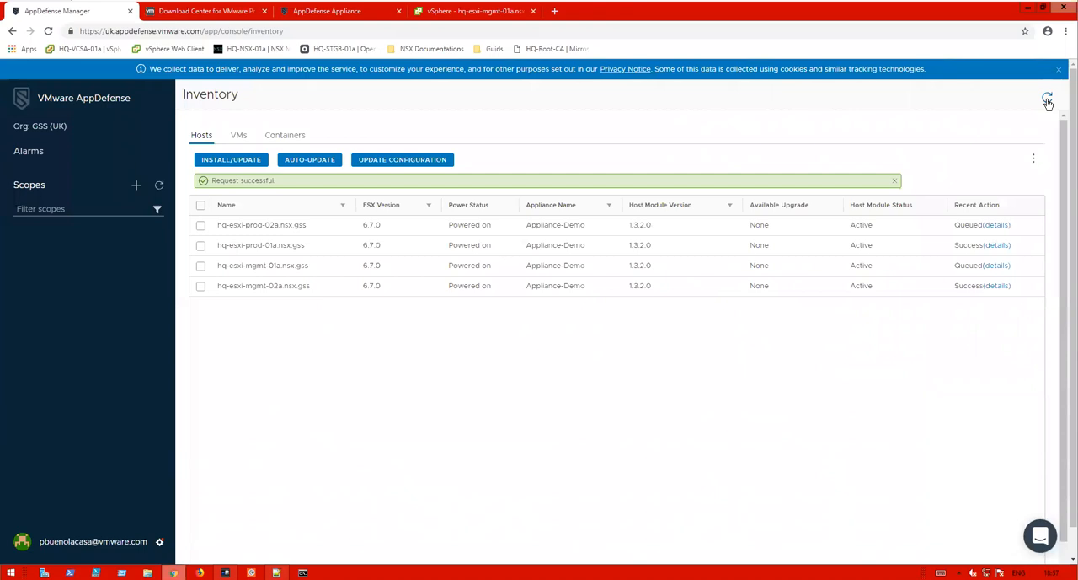
left_click(1047, 99)
left_click_drag(306, 245, 226, 246)
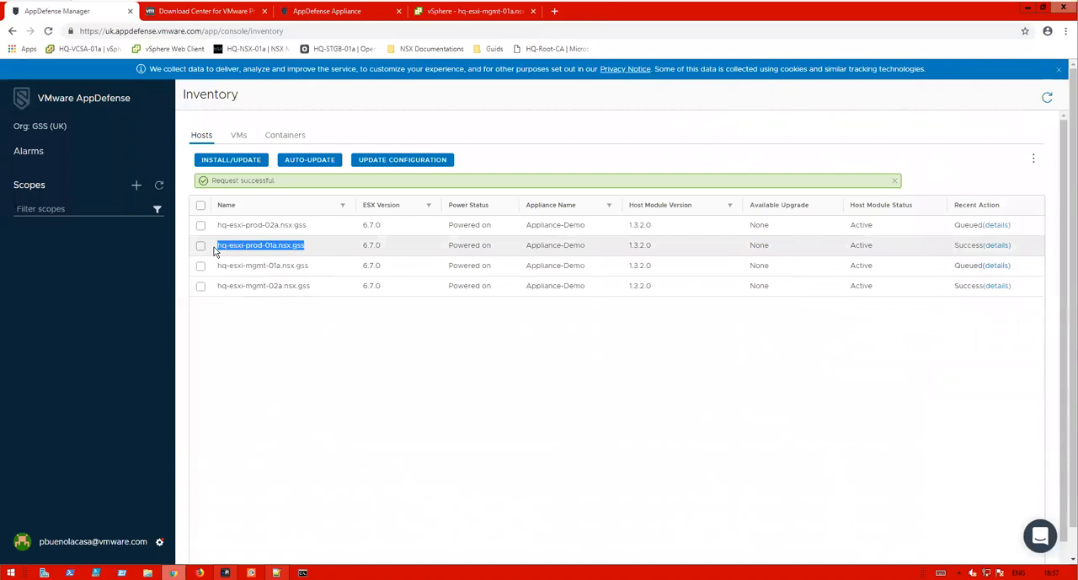
- Open an SSH session to HQ-ESXi-Prod-01a in mRemoteNG
left_click(225, 572)
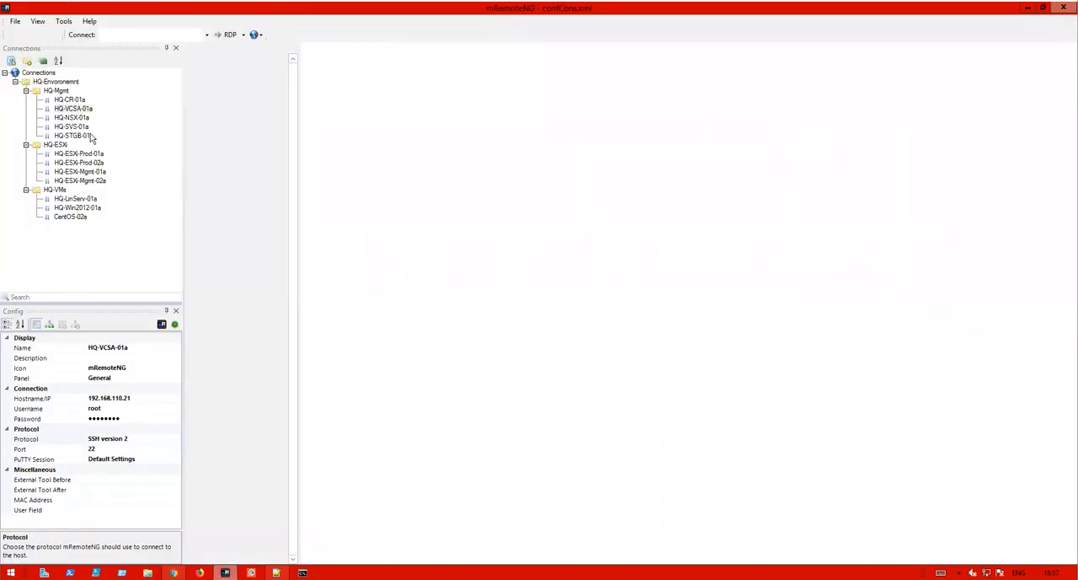
left_click(93, 154)
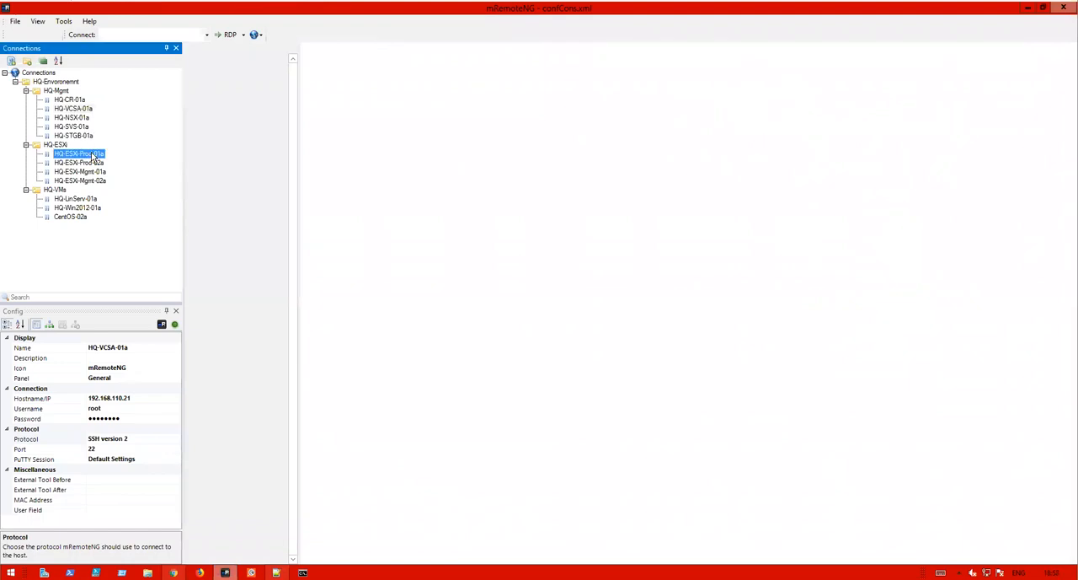
left_click(92, 154)
double_click(92, 153)
double_click(59, 154)
left_click(146, 159)
double_click(102, 155)
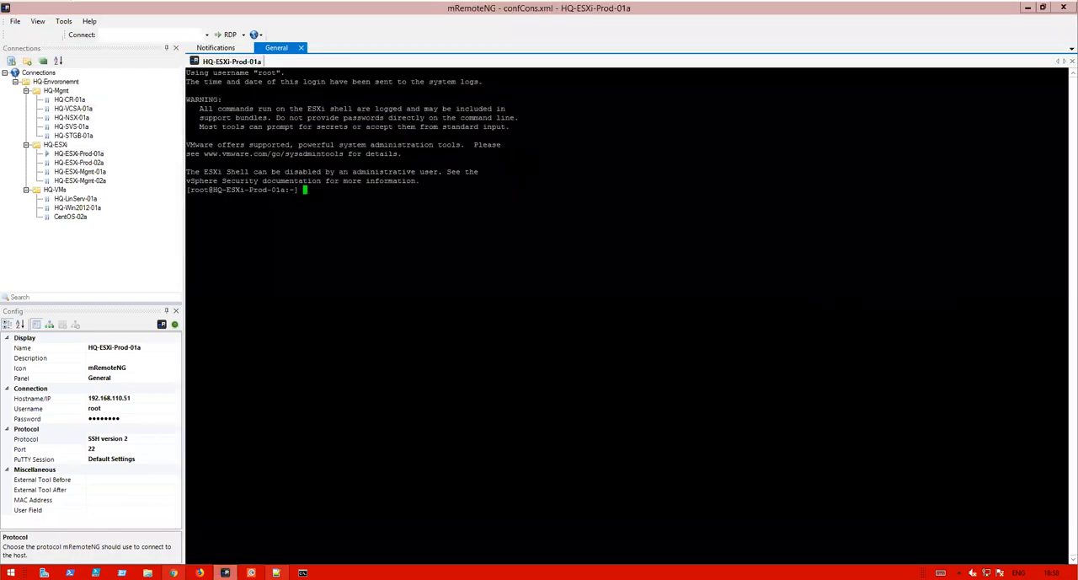
- Run 'esxcli software vib list | grep glxhost' in the host shell
type("esxcli software vib list")
left_click(941, 572)
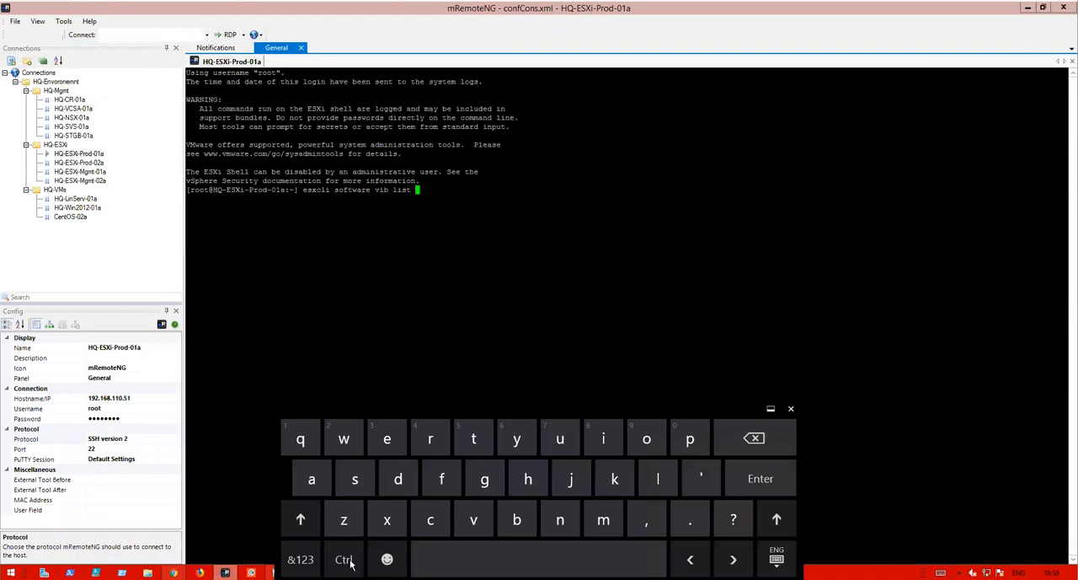
left_click(302, 559)
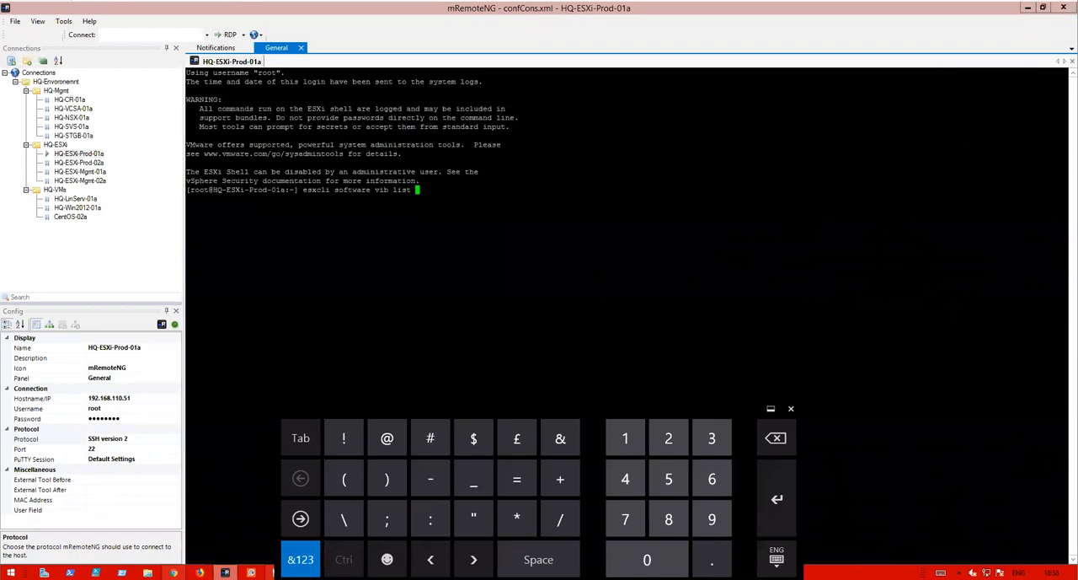
left_click(300, 518)
type("|")
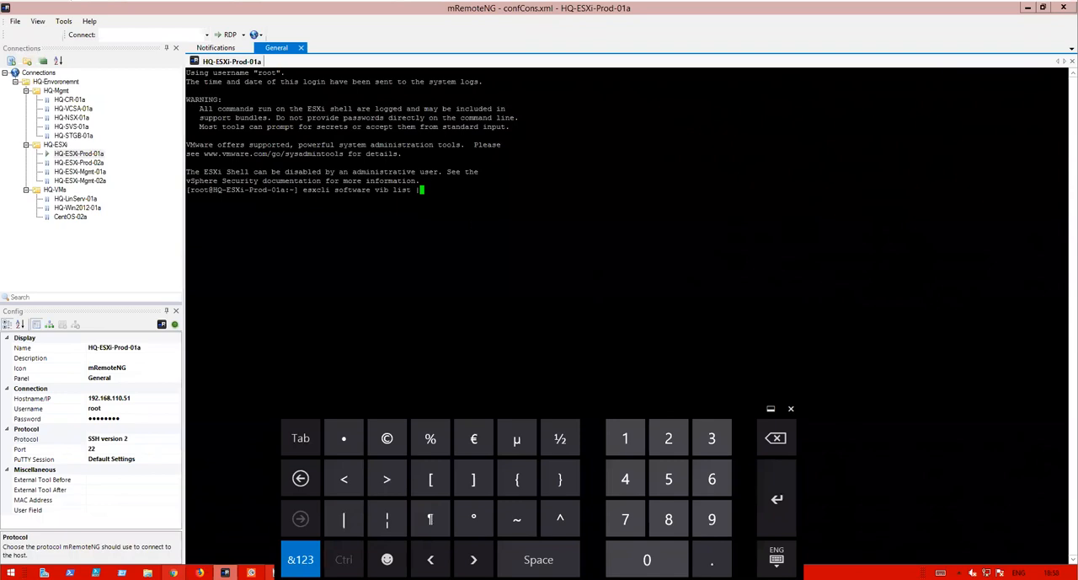
type(" grep ")
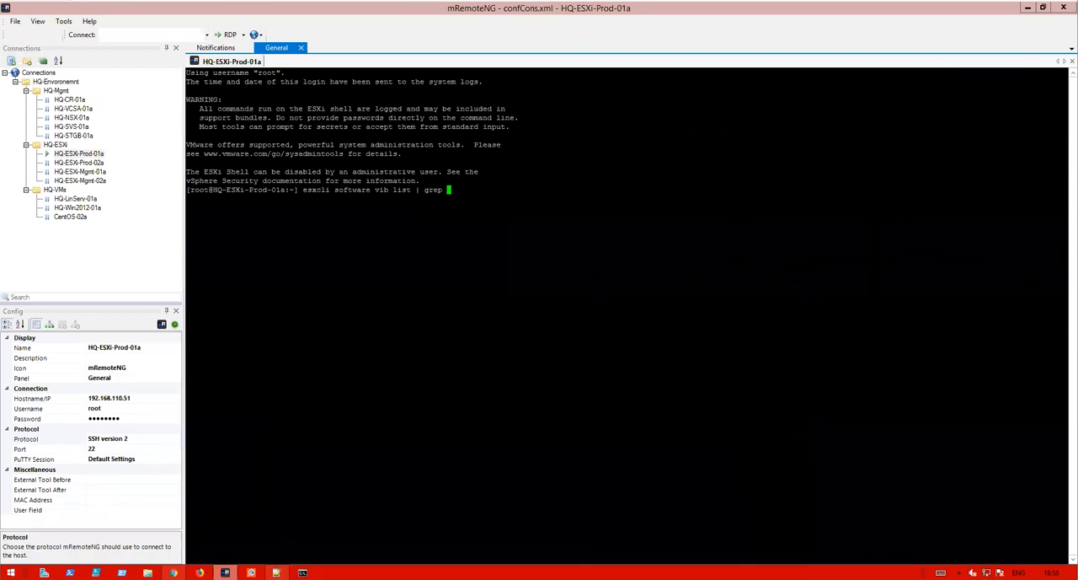
type("glxhost")
key("Return")
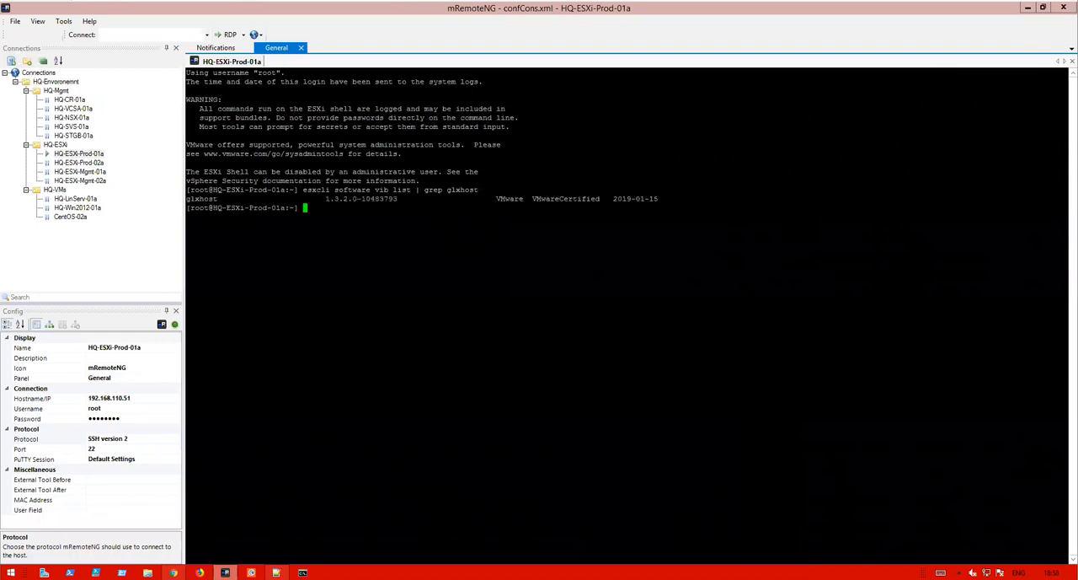
- Highlight the glxhost VIB version and date in the command output
left_click_drag(224, 199, 186, 199)
left_click_drag(322, 198, 352, 199)
left_click_drag(660, 199, 335, 199)
left_click(640, 200)
left_click_drag(605, 199, 665, 199)
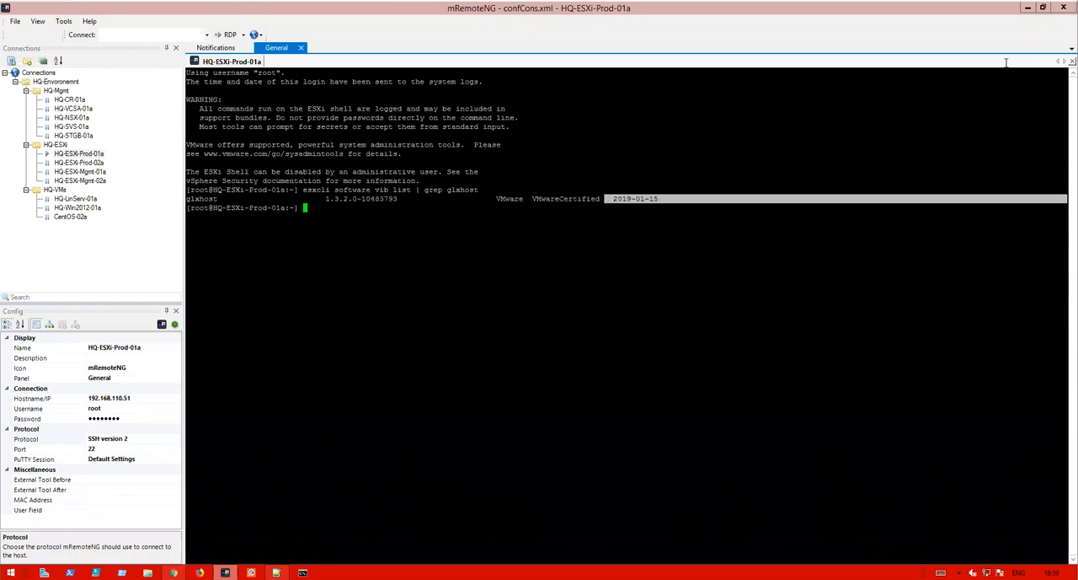
- Return to the AppDefense inventory, refresh the hosts and open the VMs list
left_click(1026, 10)
left_click(1046, 100)
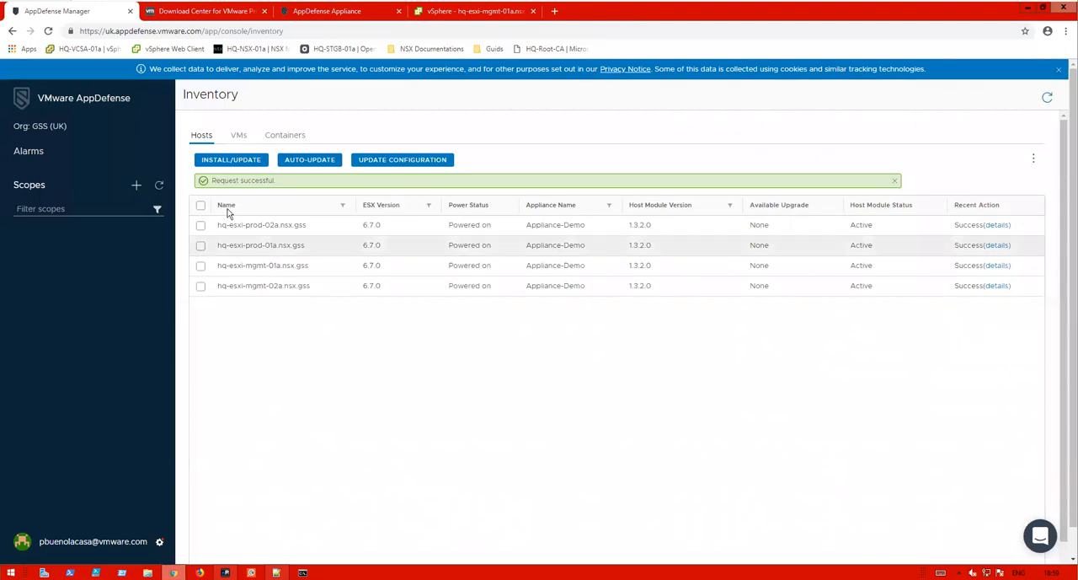
left_click(241, 136)
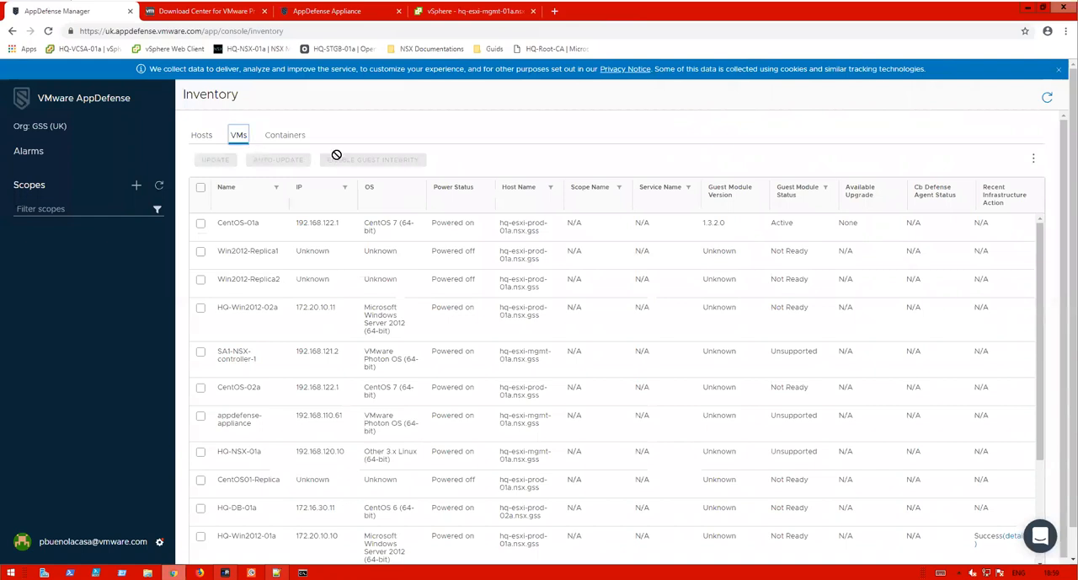
- Filter the VM list by the name 'Win' and examine the HQ-Win2012-01a entry
left_click(276, 188)
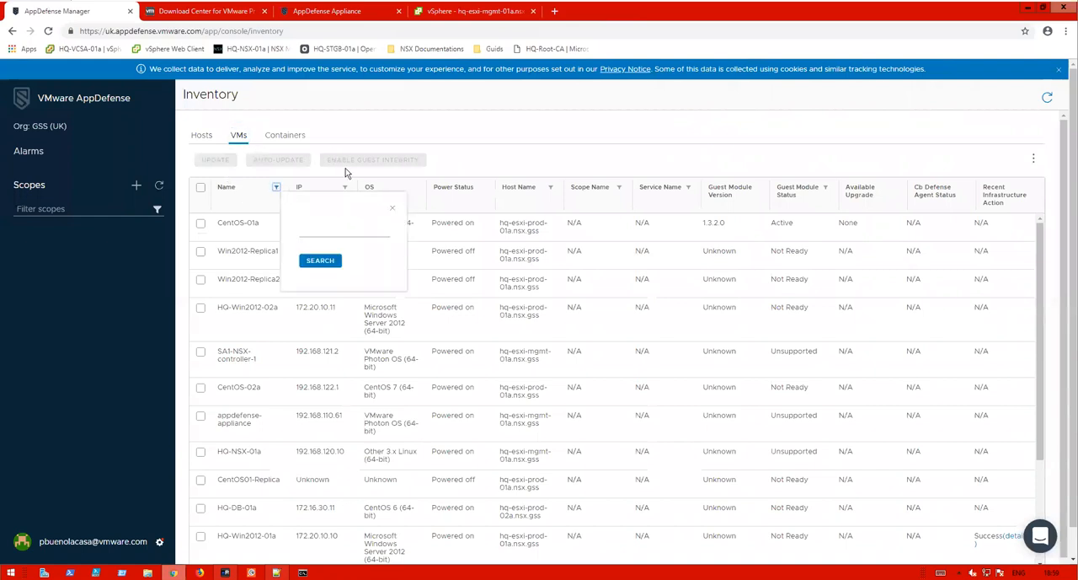
left_click(338, 221)
type("Window")
key("BackSpace")
key("BackSpace")
key("BackSpace")
key("Return")
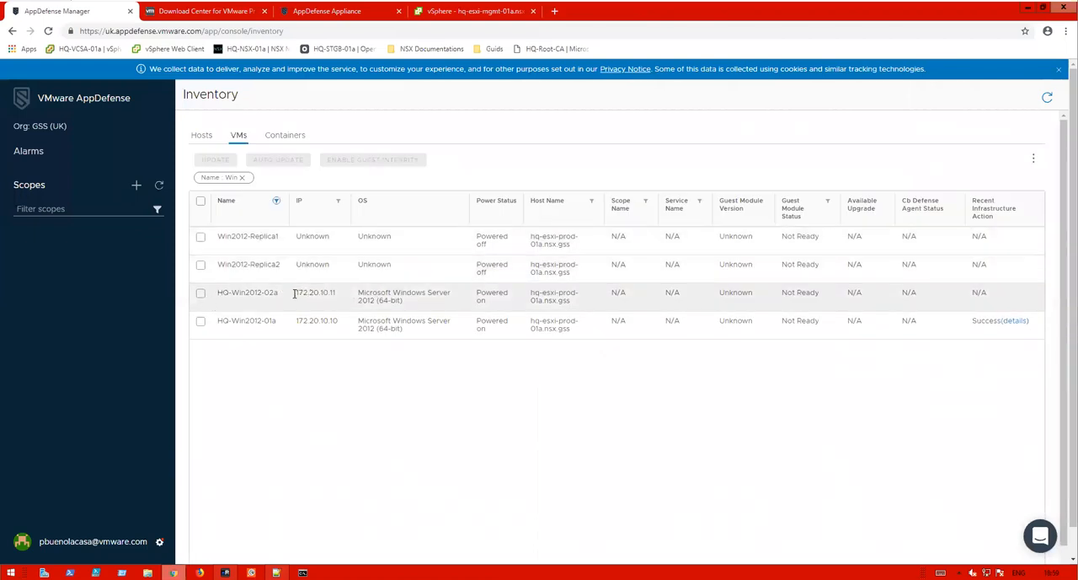
left_click_drag(279, 321, 217, 324)
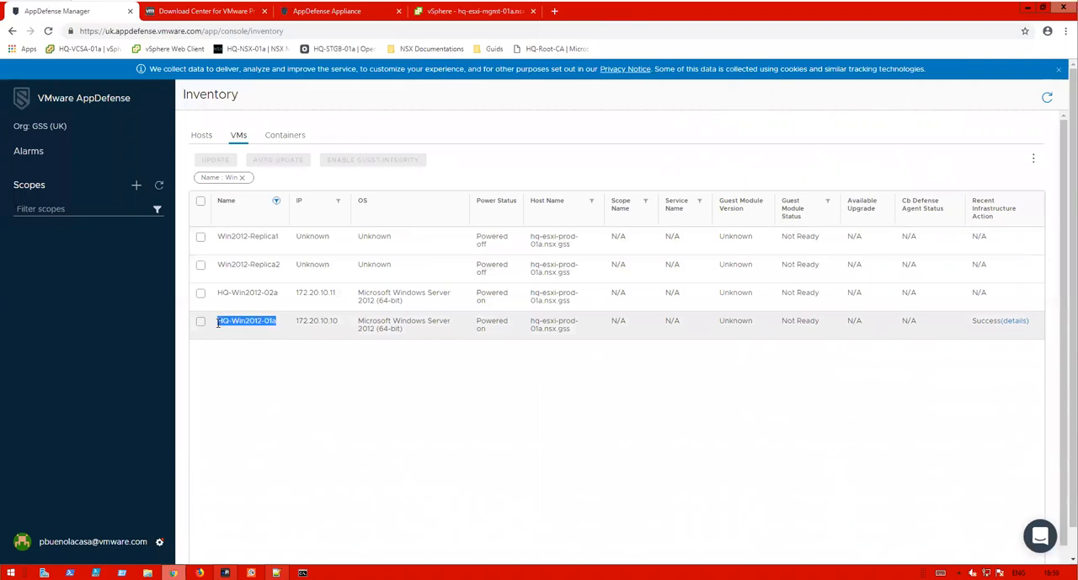
- Enable guest integrity on the HQ-Win2012-01a VM and confirm the power cycle
left_click(198, 326)
left_click(199, 323)
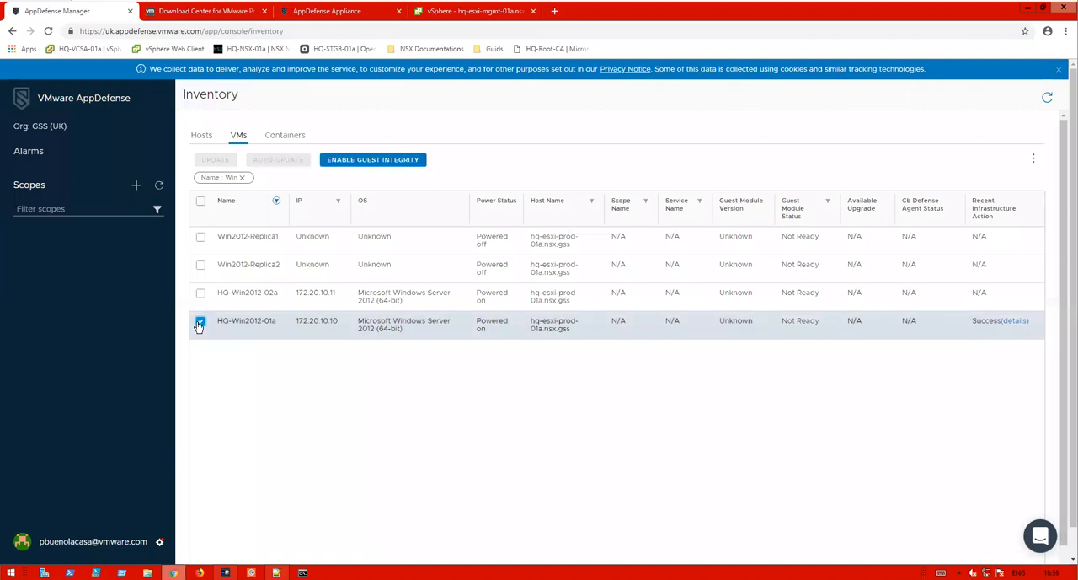
left_click(357, 168)
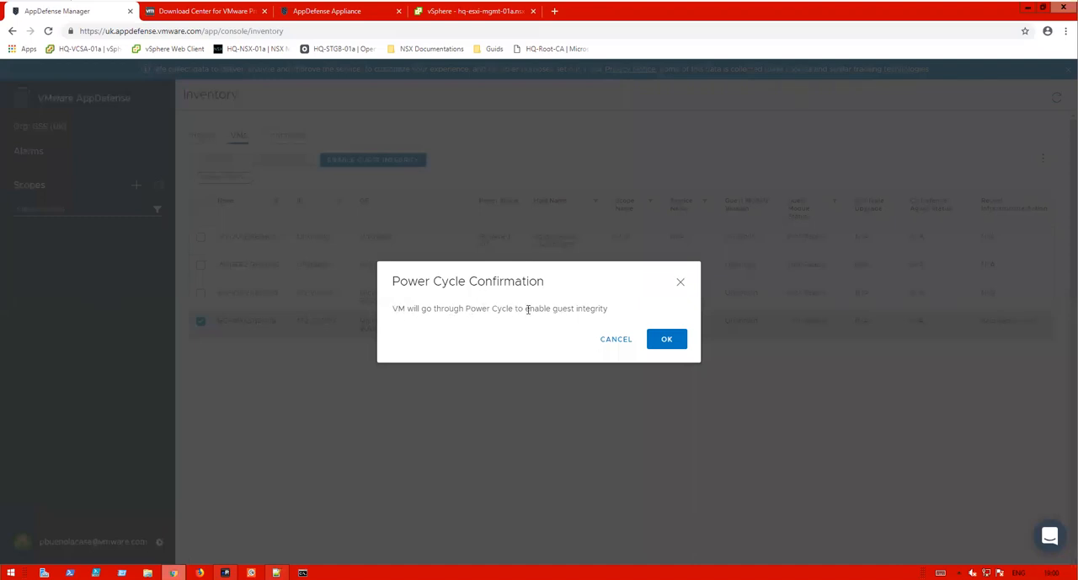
left_click(668, 339)
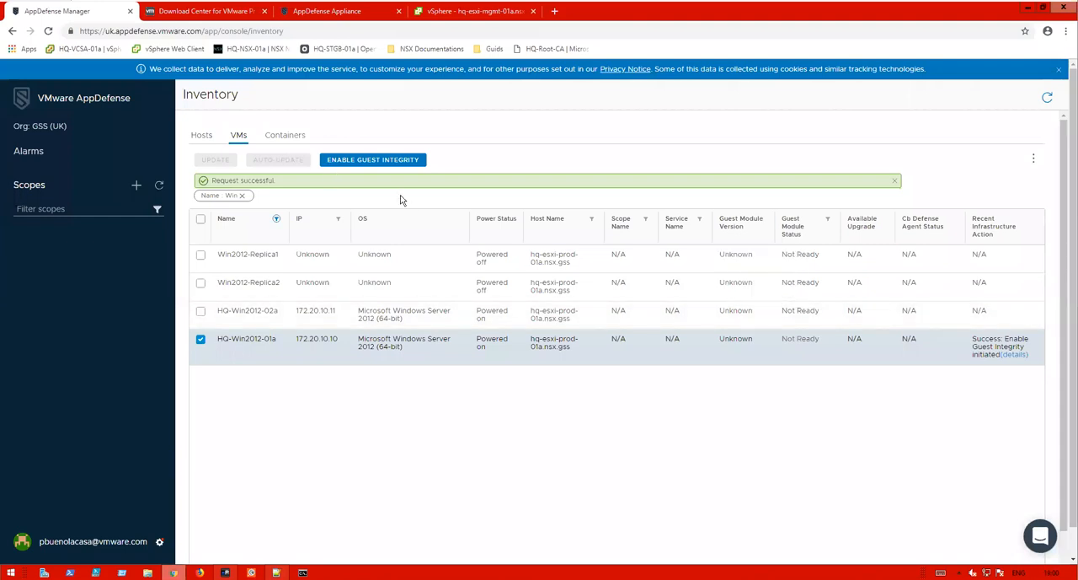
- Select HQ-Win2012-02a instead of 01a, then switch to the vSphere Client and open that VM's summary
left_click(200, 342)
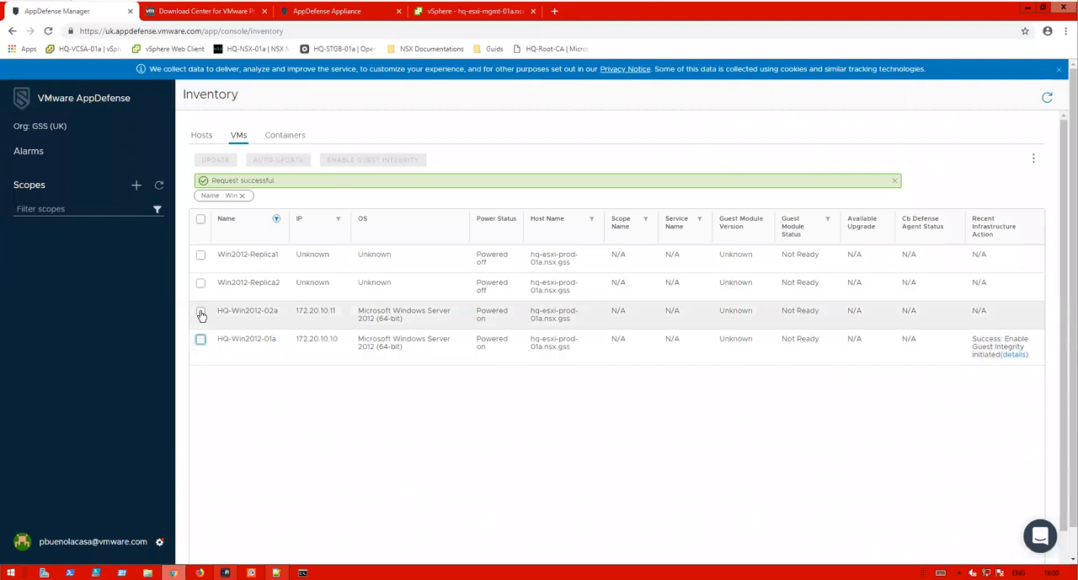
left_click(201, 313)
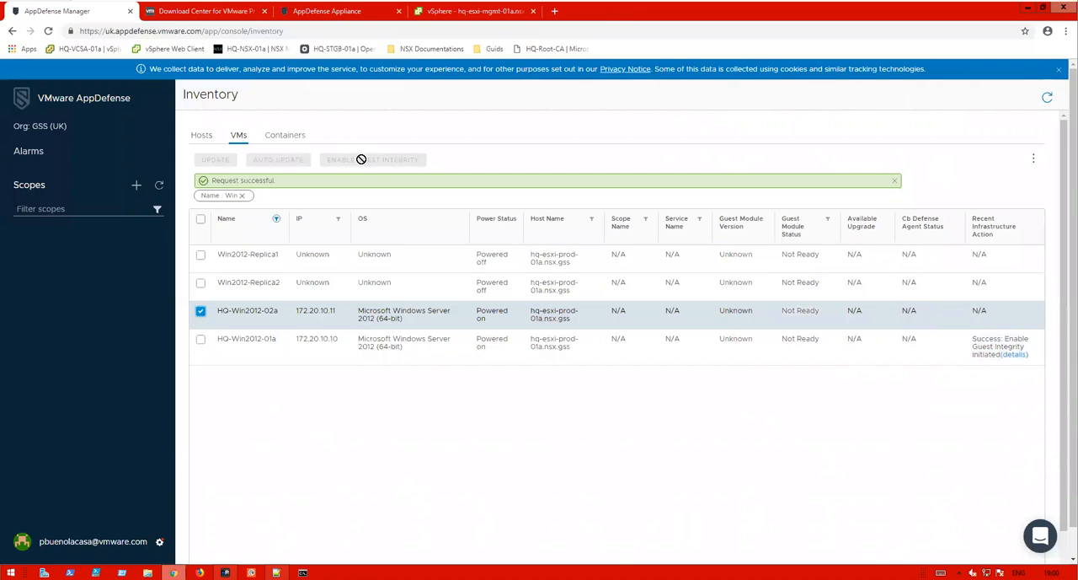
left_click(471, 11)
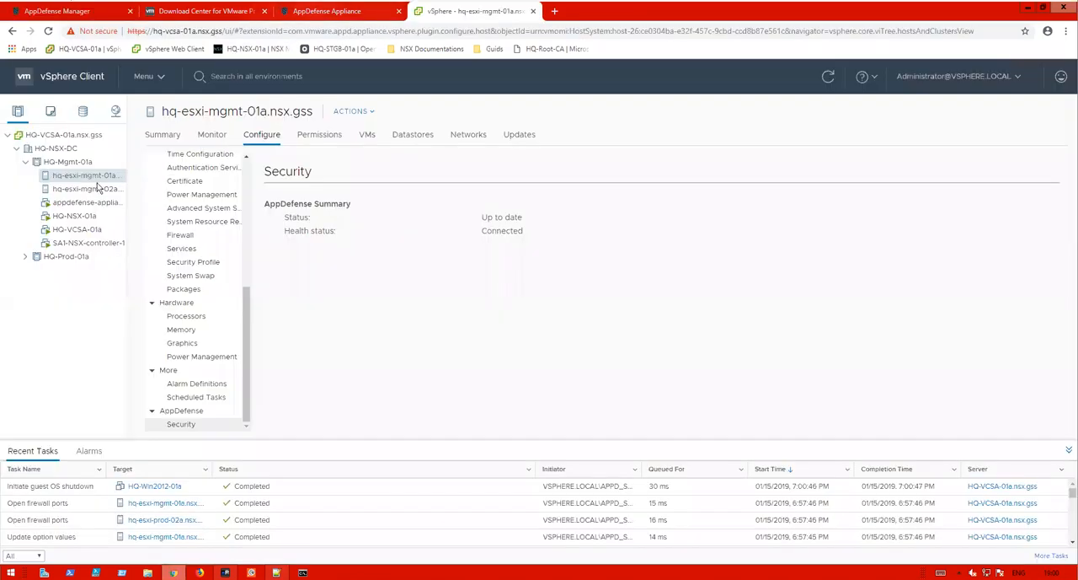
left_click(50, 110)
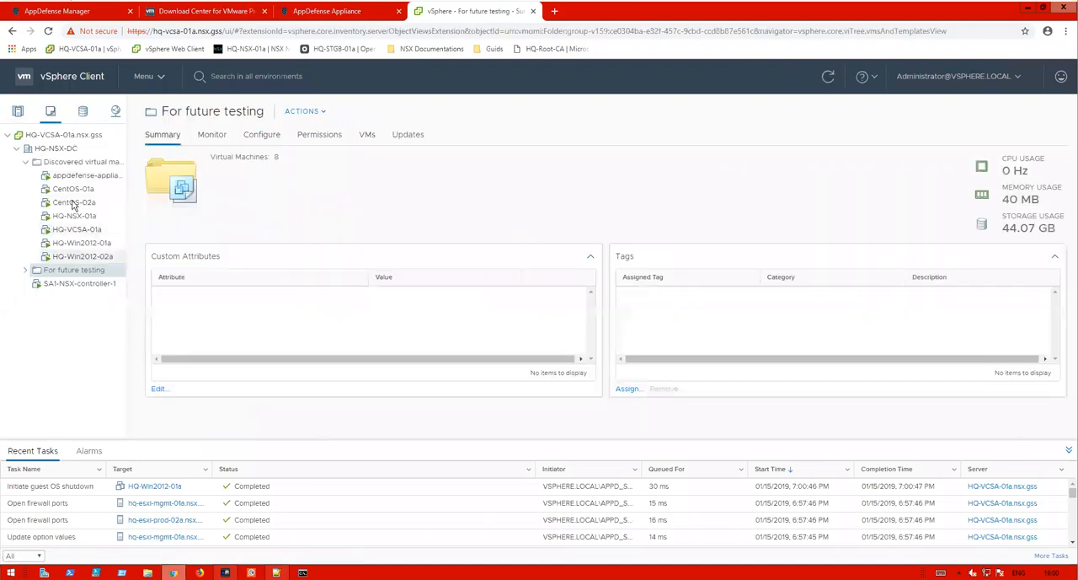
left_click(92, 257)
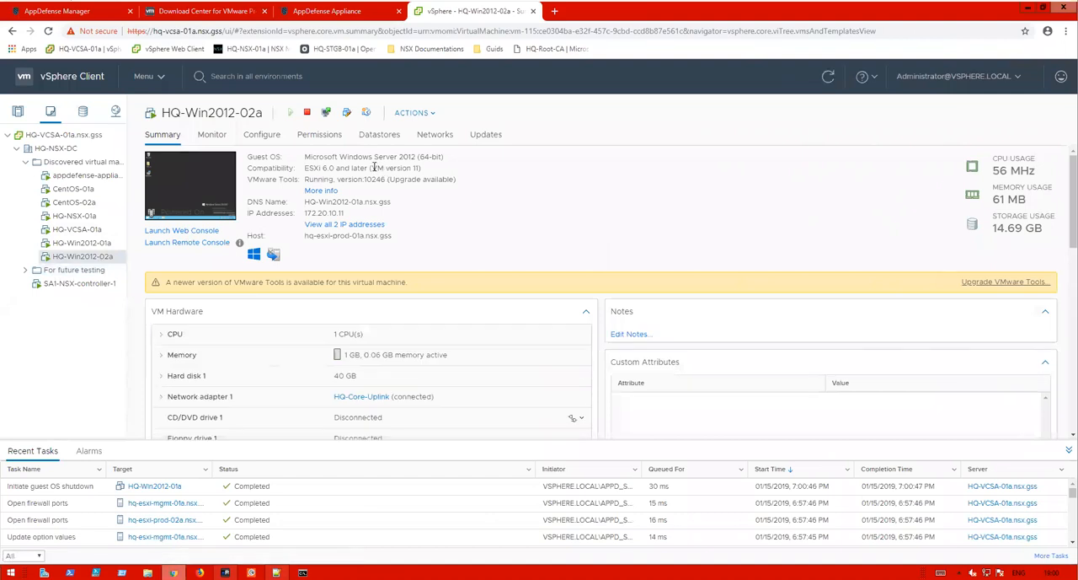
- Highlight HQ-Win2012-02a's VM compatibility version and open its VMware Tools details to highlight the tools version
left_click_drag(372, 168, 421, 168)
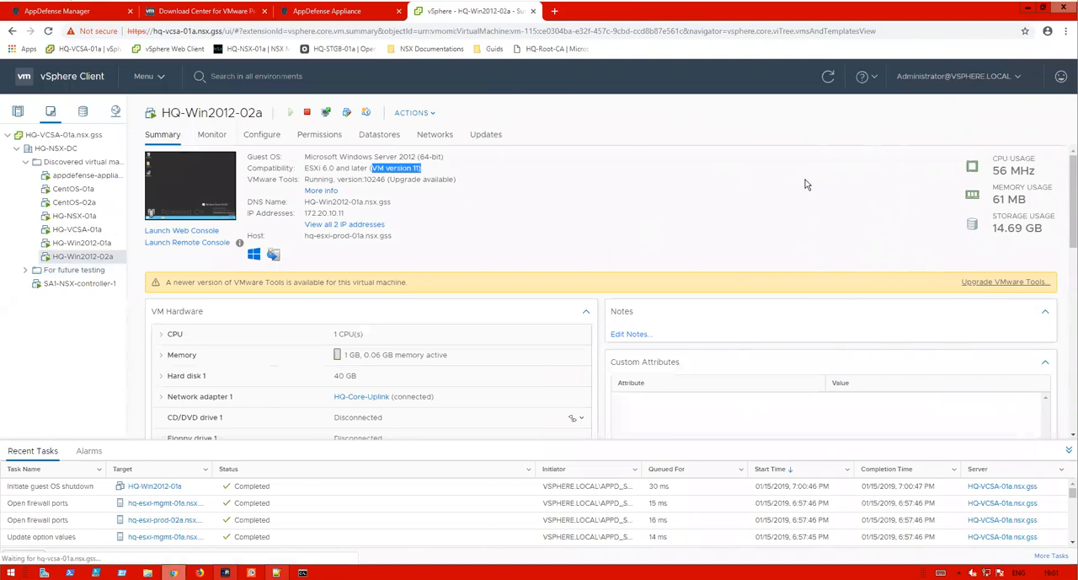
left_click(331, 194)
left_click_drag(433, 212, 458, 216)
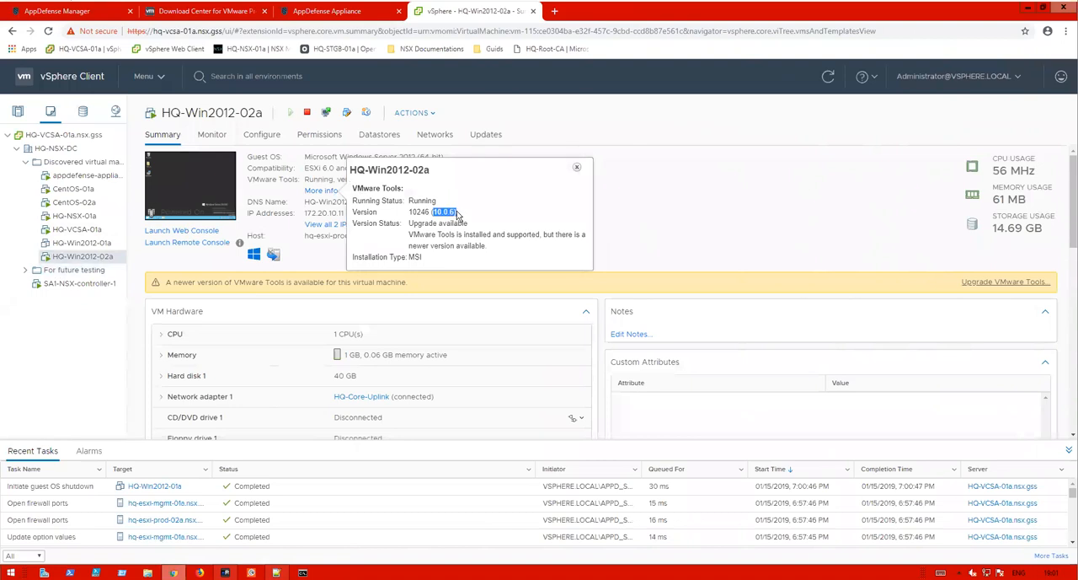
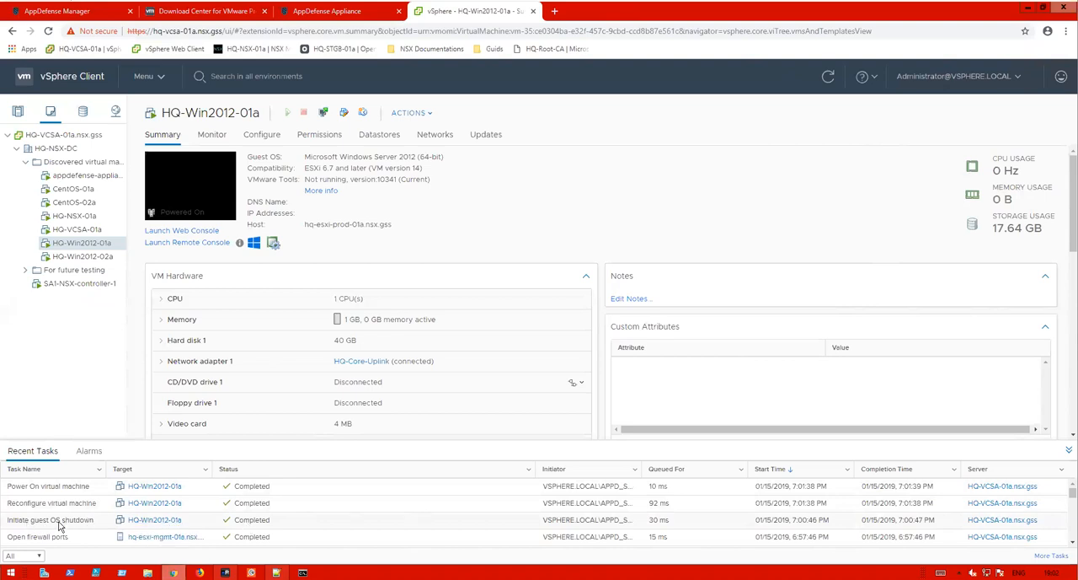
- Highlight the Power On and Reconfigure virtual machine tasks for HQ-Win2012-01a in the recent tasks list
left_click_drag(307, 504, 10, 487)
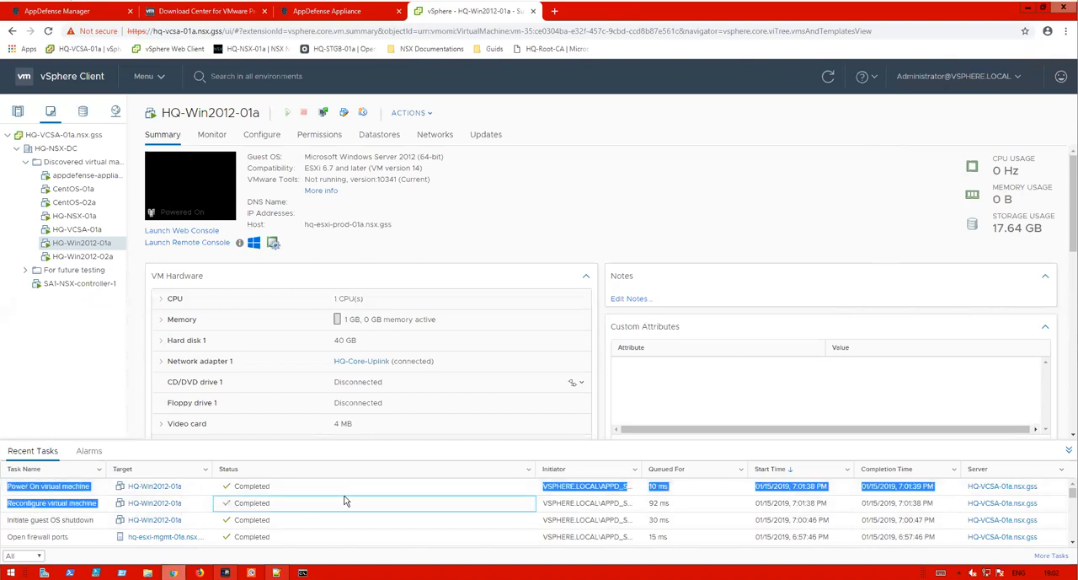
left_click(319, 489)
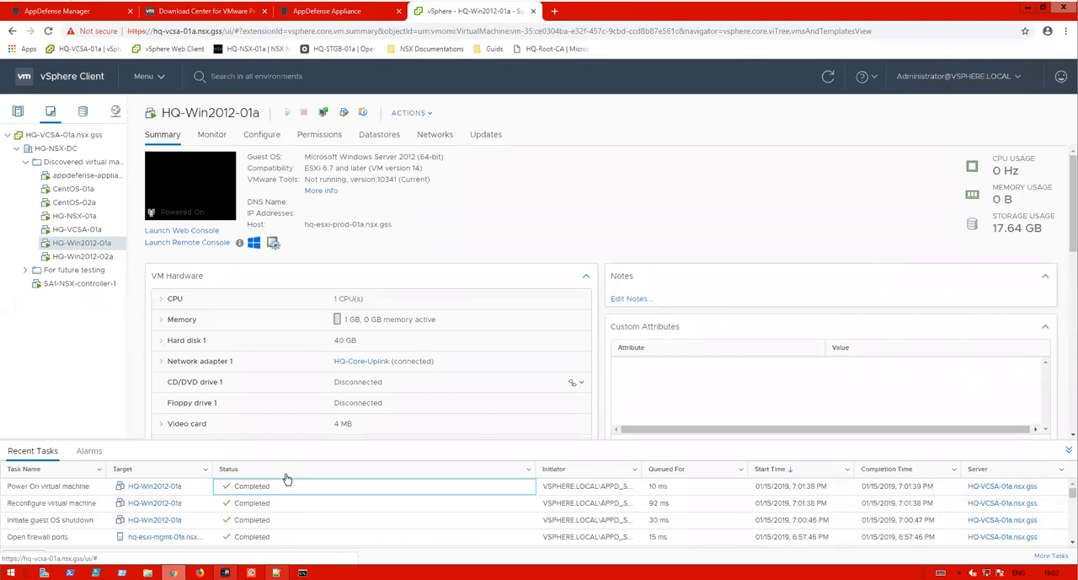
- Switch to AppDefense Manager, open the Downloads page and view the Guest Module downloads
left_click(341, 12)
left_click(113, 12)
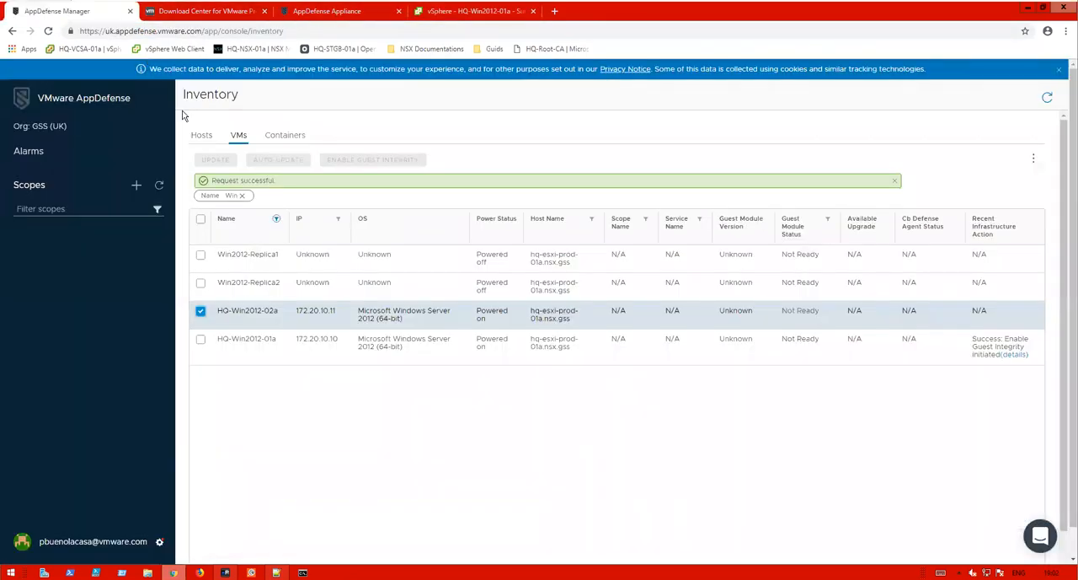
left_click(159, 542)
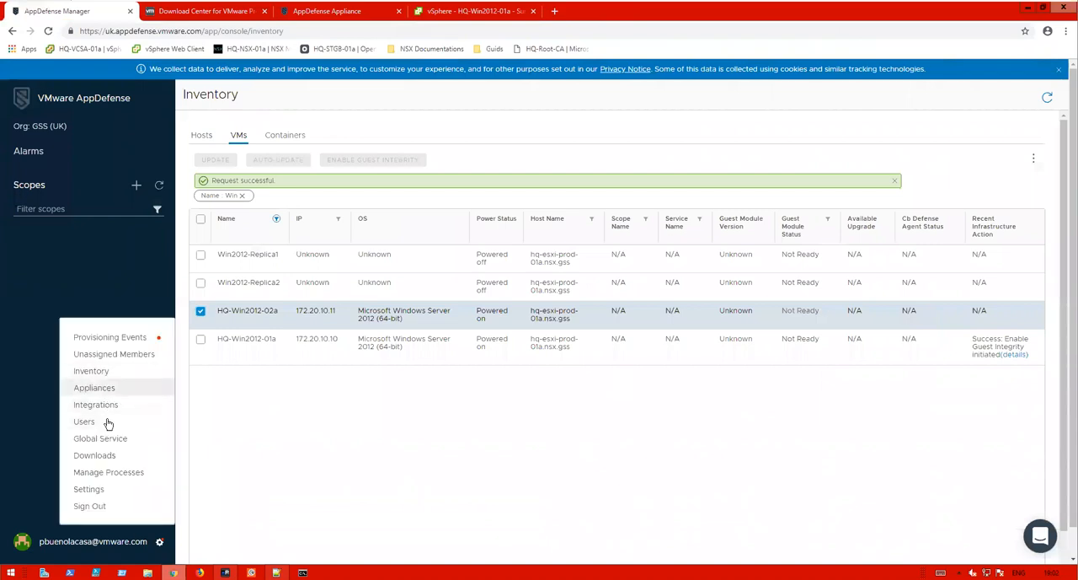
left_click(94, 454)
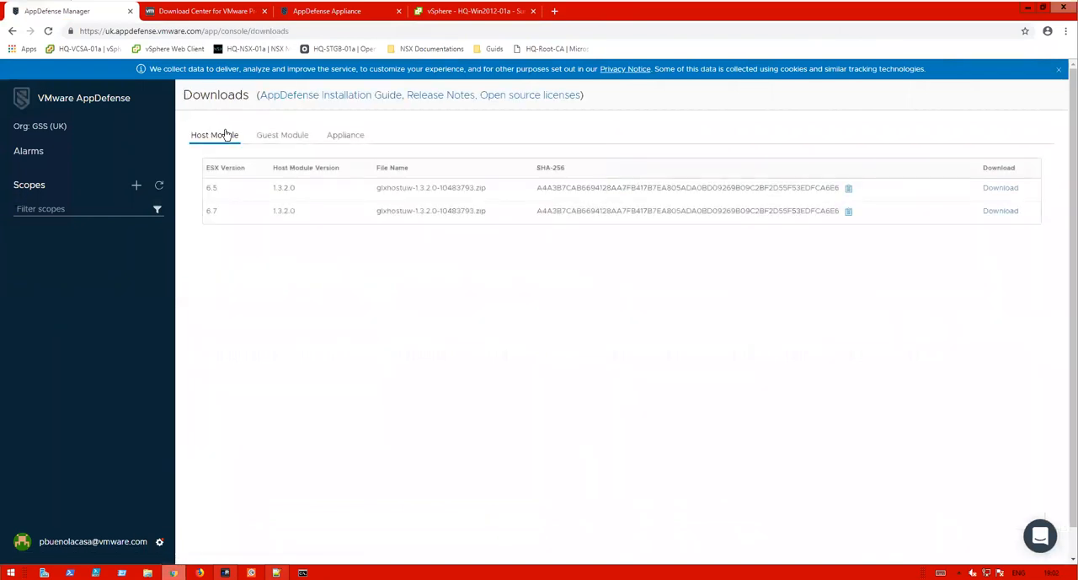
left_click(272, 137)
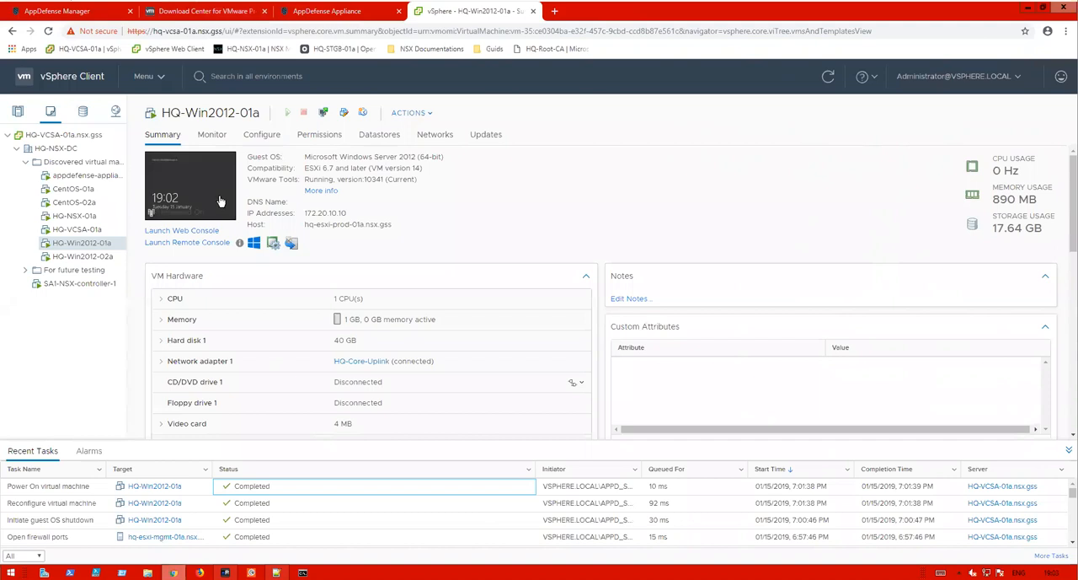
- Launch the web console for HQ-Win2012-01a and sign in to Windows with the Administrator password
left_click(190, 185)
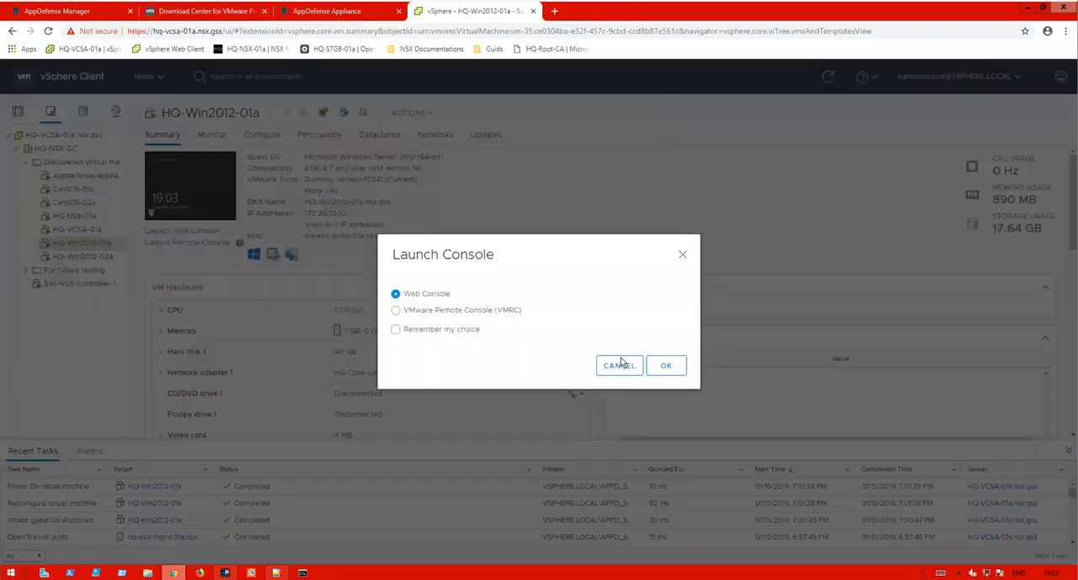
left_click(669, 363)
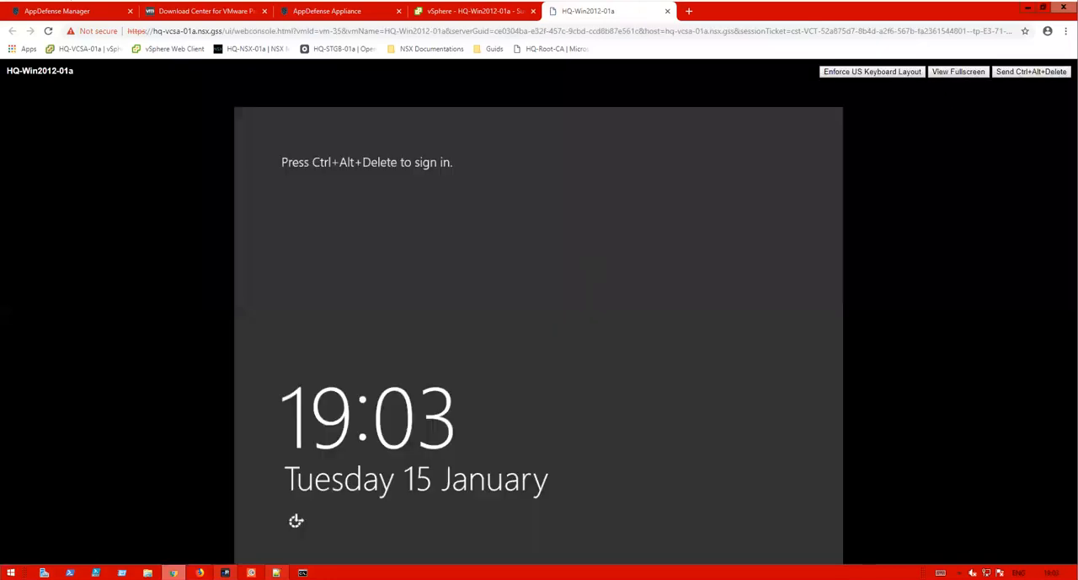
left_click(1053, 71)
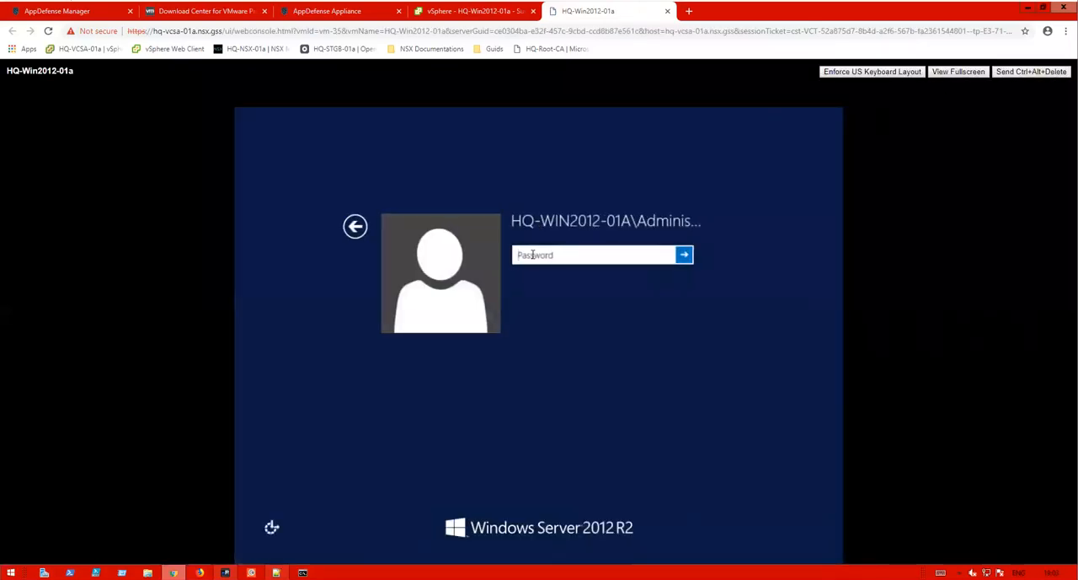
type("VMware1!")
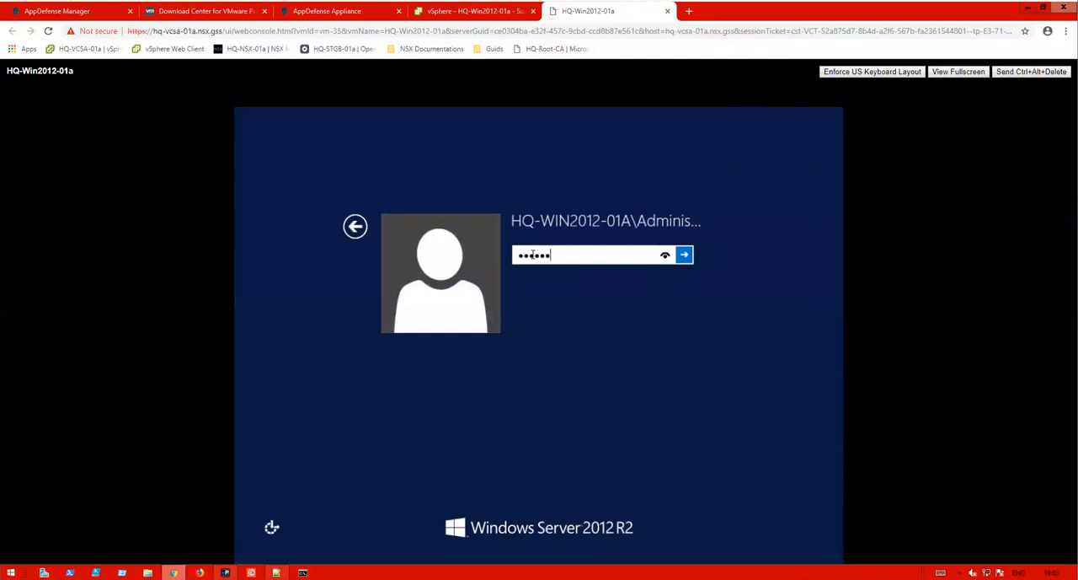
key("Return")
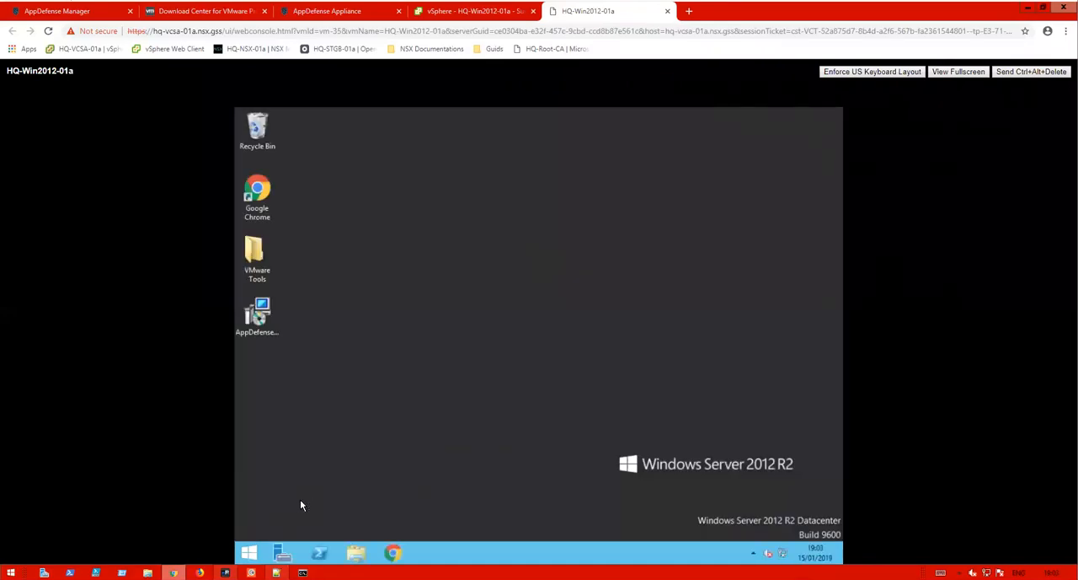
- Open the About VMware Tools dialog from the guest's system tray to check the tools version, then close it
left_click(753, 552)
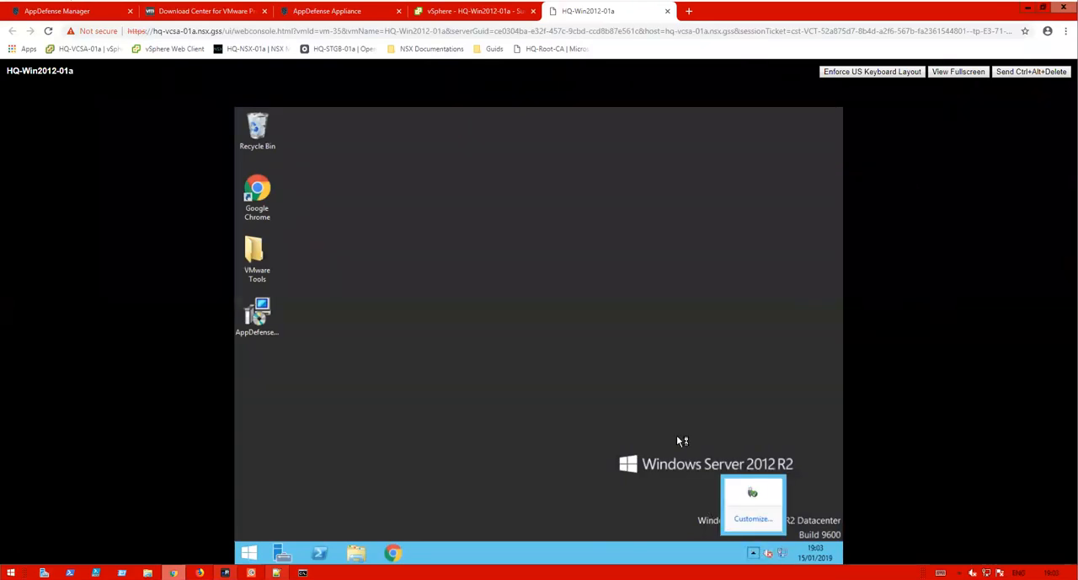
left_click(511, 426)
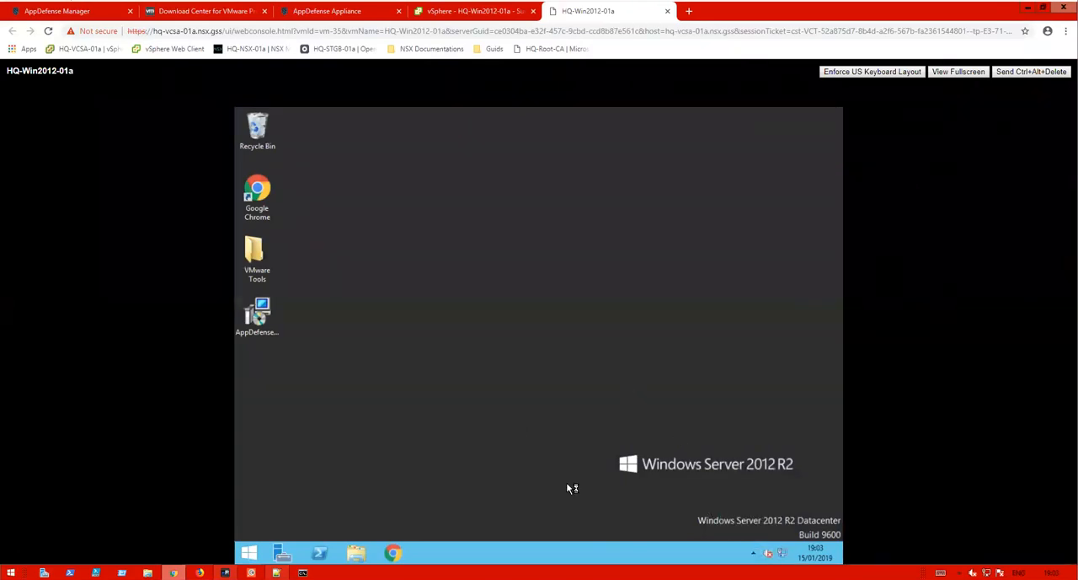
left_click(756, 554)
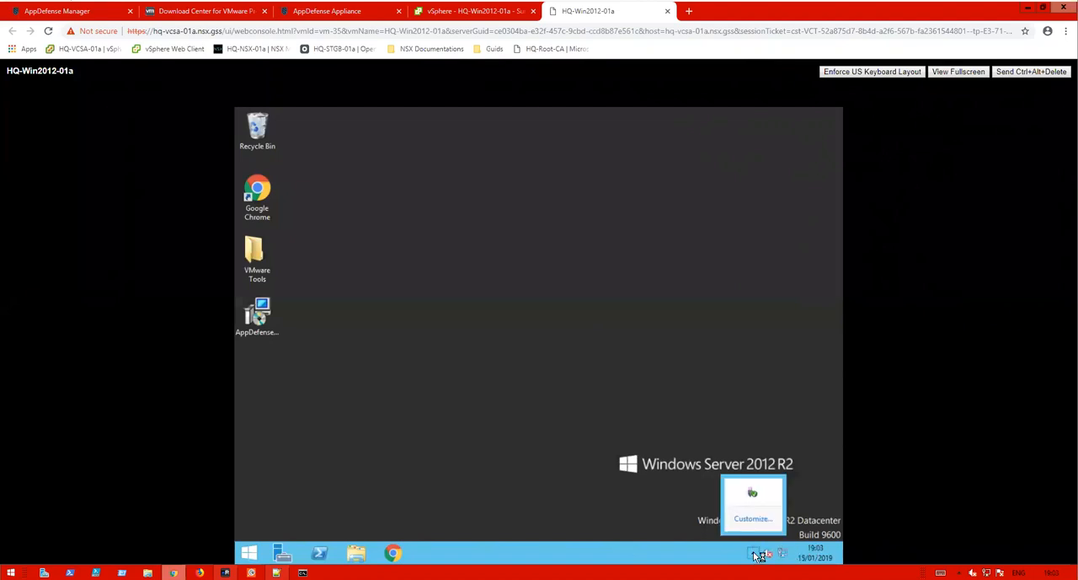
left_click(754, 555)
left_click(755, 556)
double_click(762, 495)
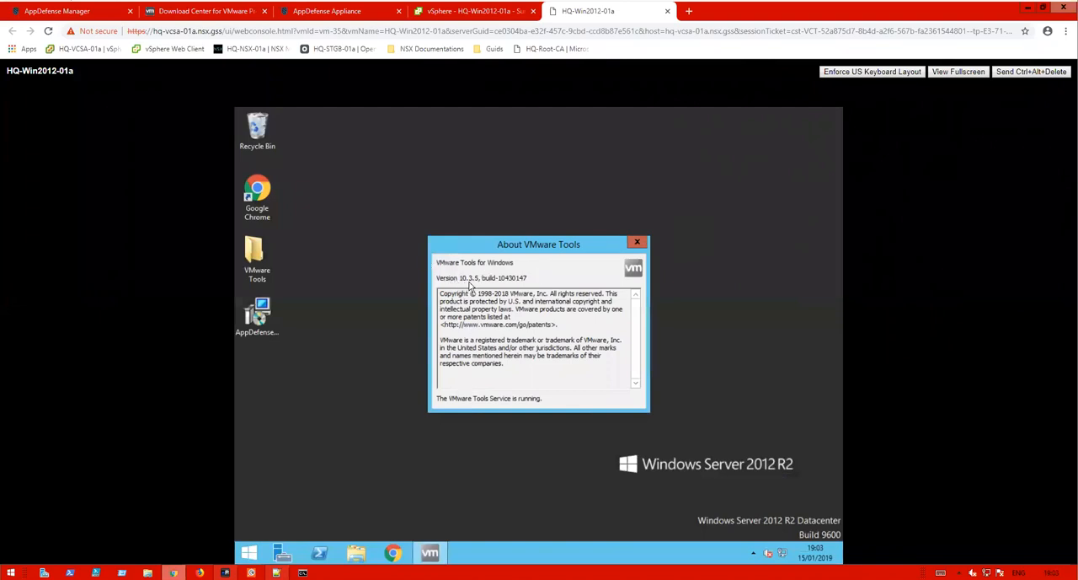
left_click(644, 244)
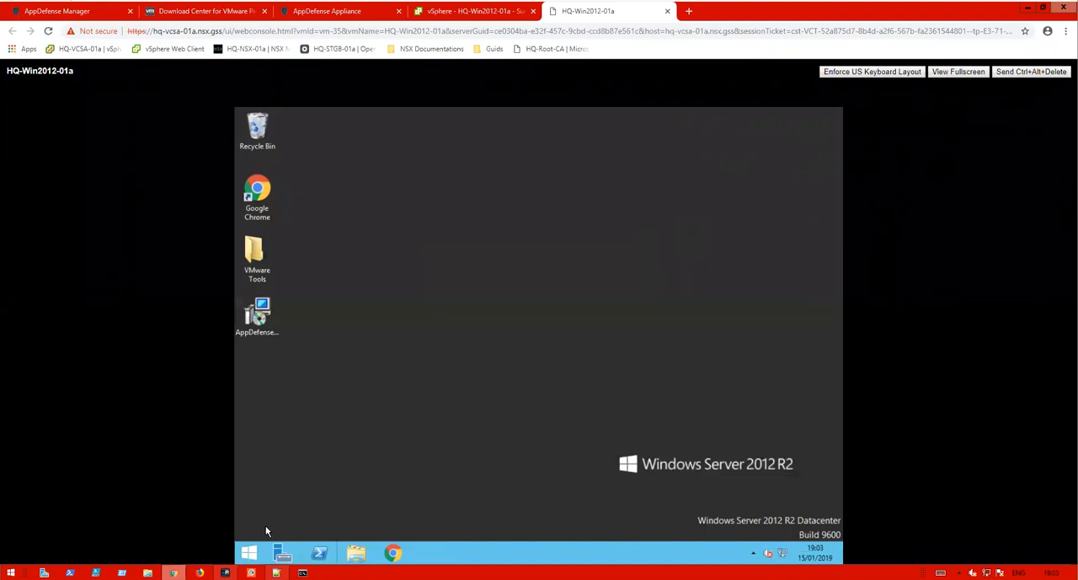
- Open a Command Prompt in the guest and query the status of the glxgi service with sc query glxgi
left_click(251, 553)
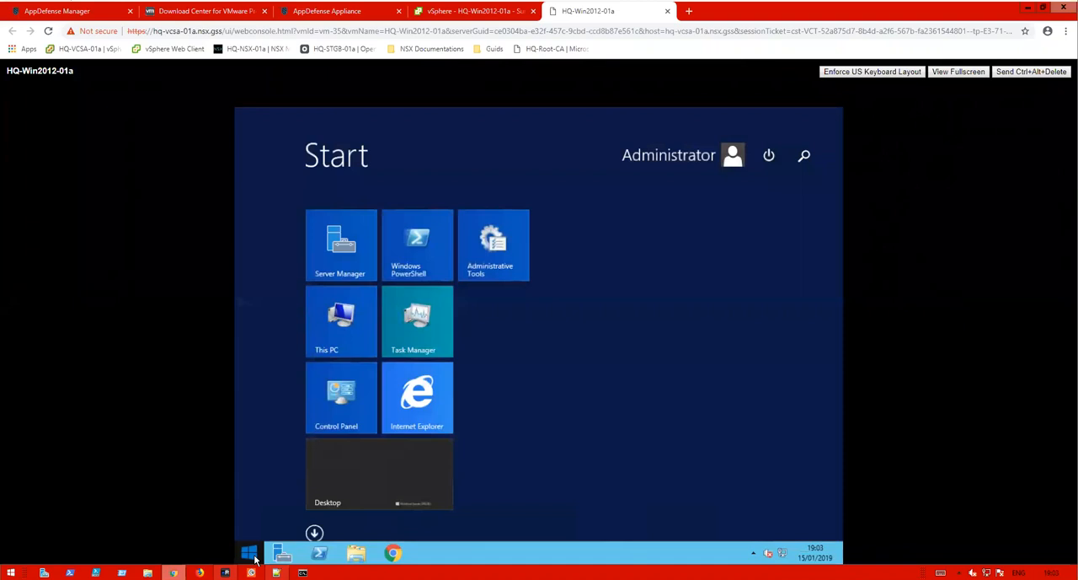
type("cmd")
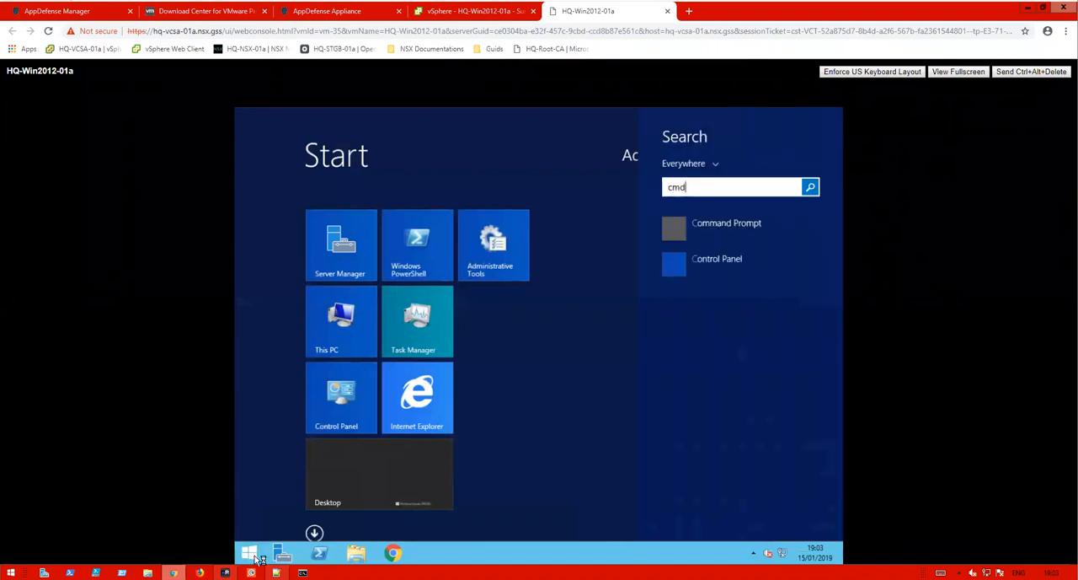
key("Escape")
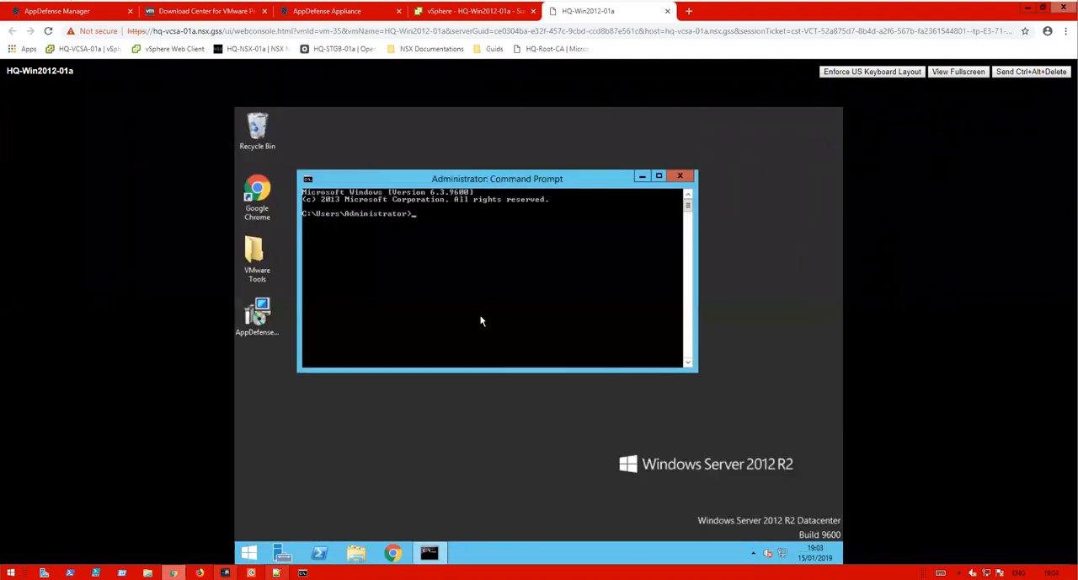
type("s")
type("c quwery")
key("BackSpace")
key("BackSpace")
key("BackSpace")
key("BackSpace")
type("ery ")
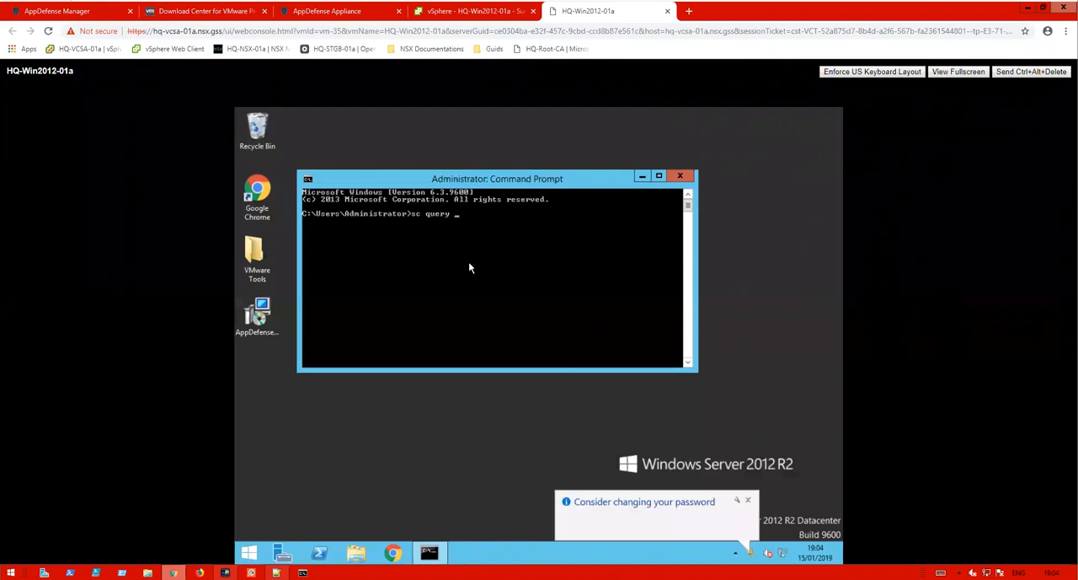
type("glxgi")
key("Return")
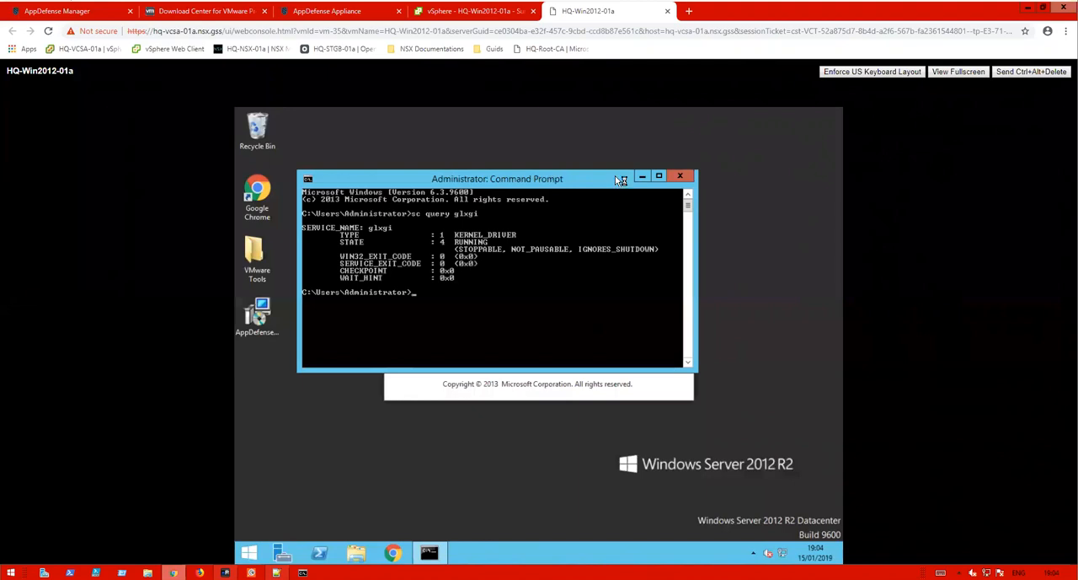
- Query the gisvc service with sc query gisvc, then close the Command Prompt and Server Manager windows
type("sc query gisvc")
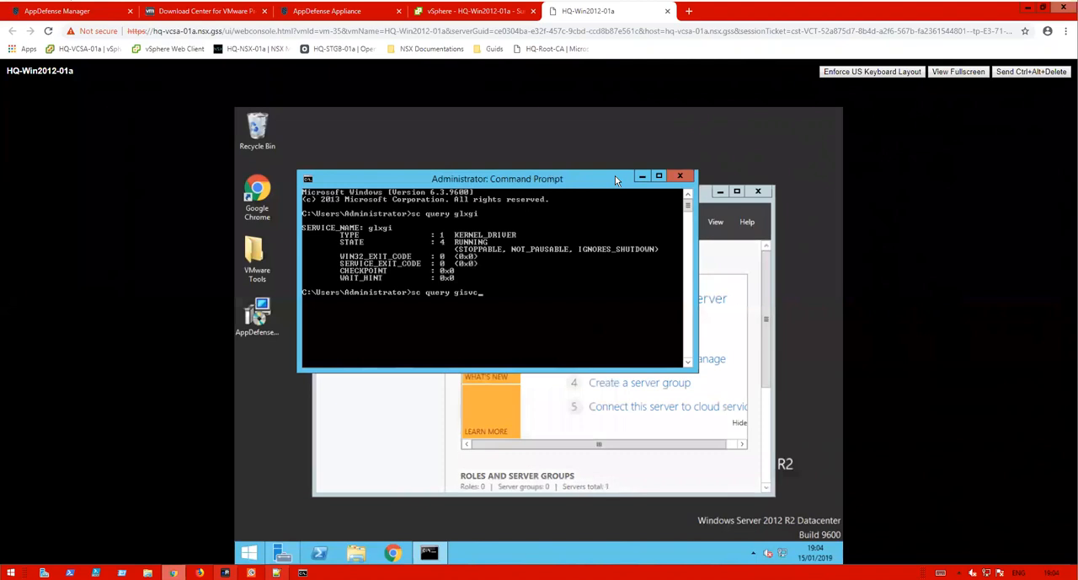
key("Return")
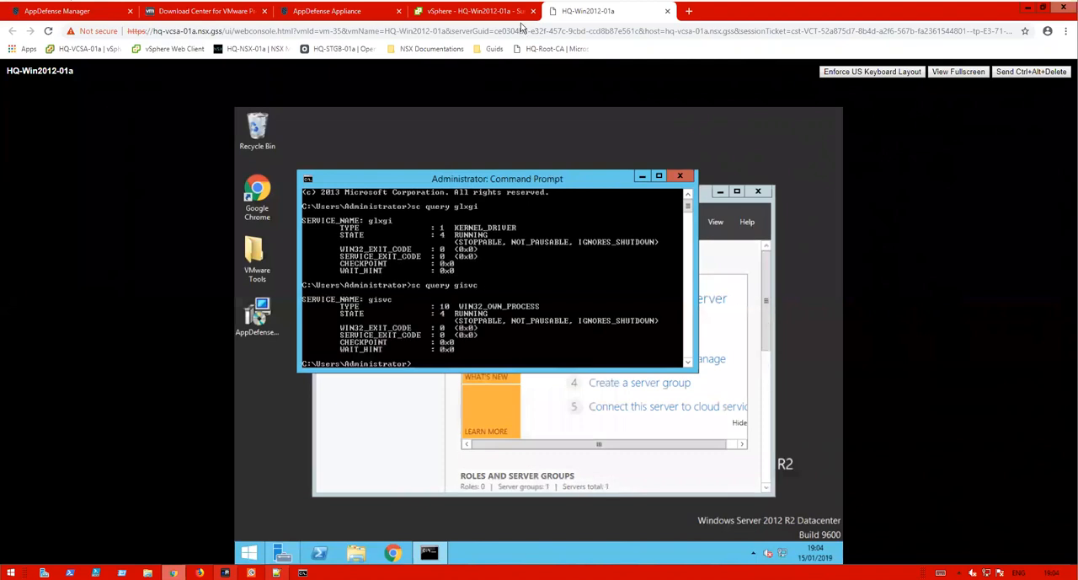
left_click(680, 177)
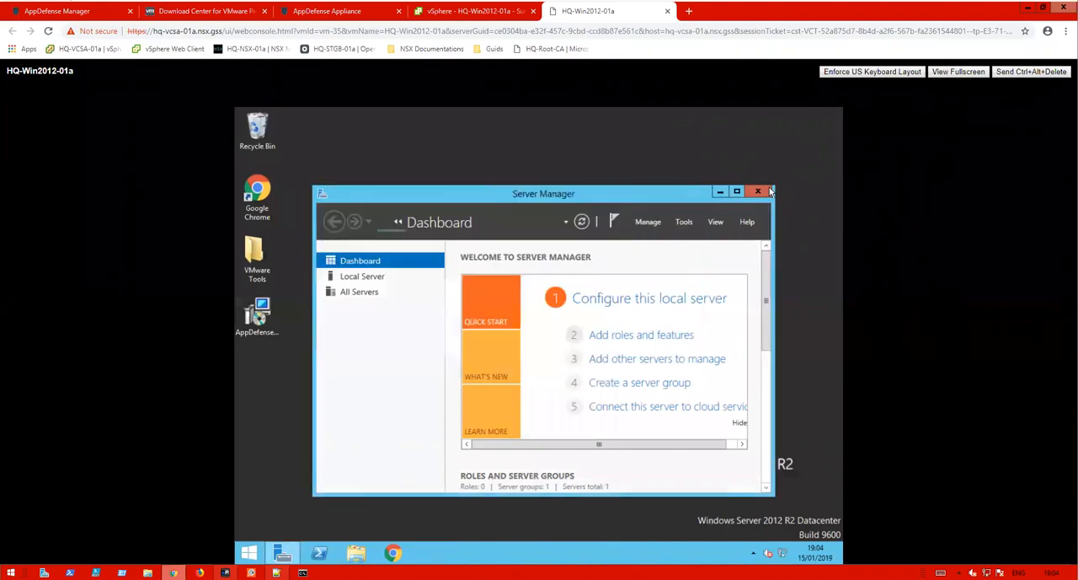
left_click(763, 193)
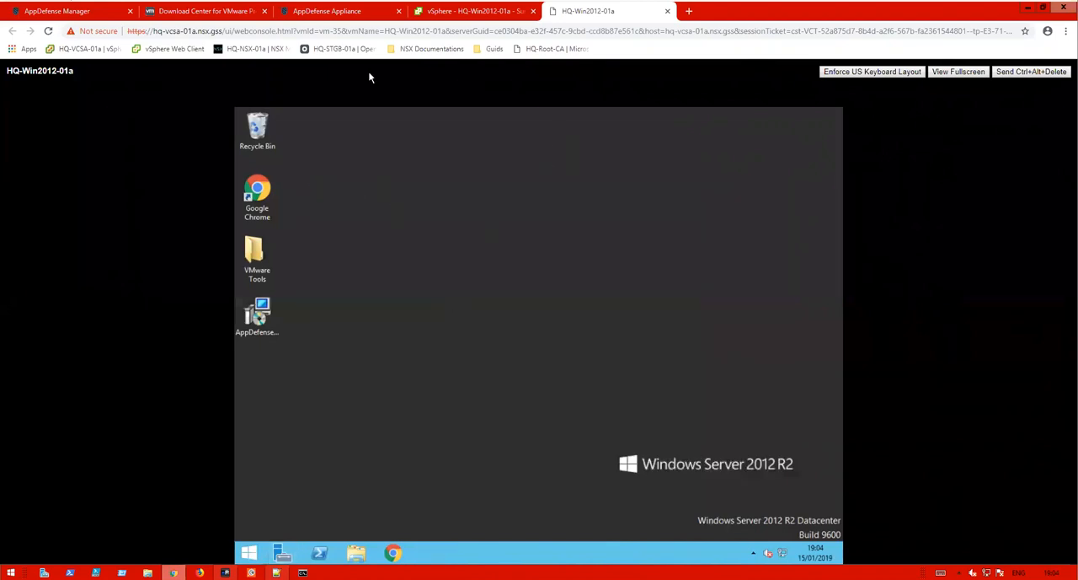
- Switch to the vSphere Client and open the HQ-Win2012-02a VM summary
left_click(496, 11)
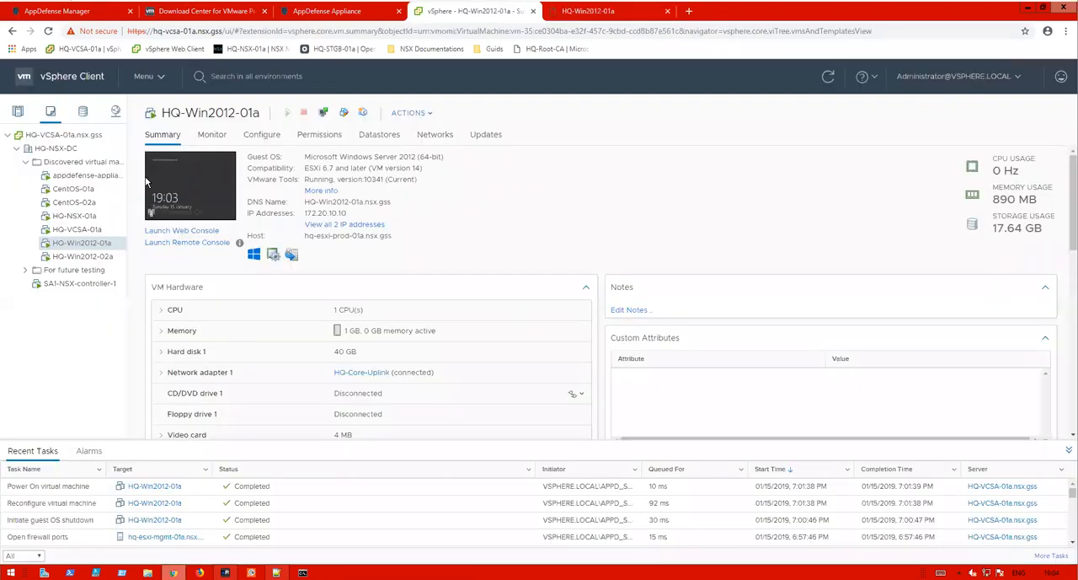
left_click(96, 258)
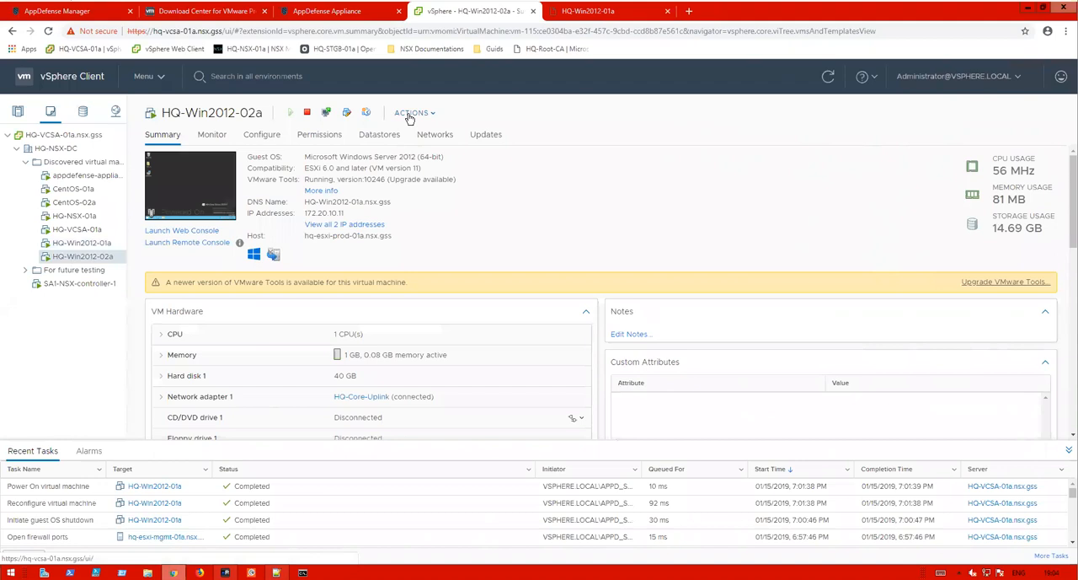
- Return to AppDefense Manager, open the Inventory's VM list and select CentOS-02a
left_click(50, 11)
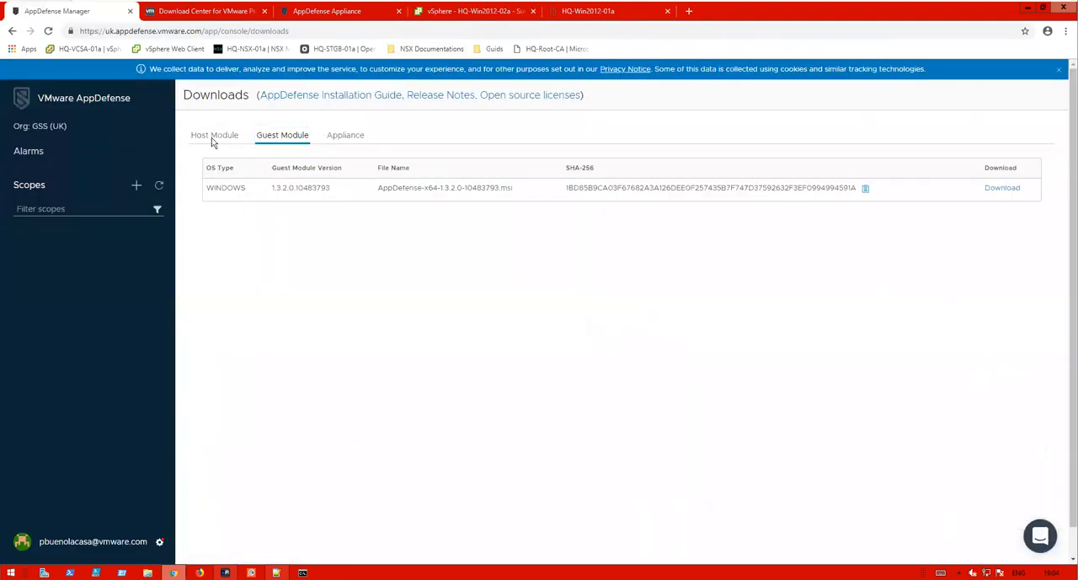
left_click(160, 541)
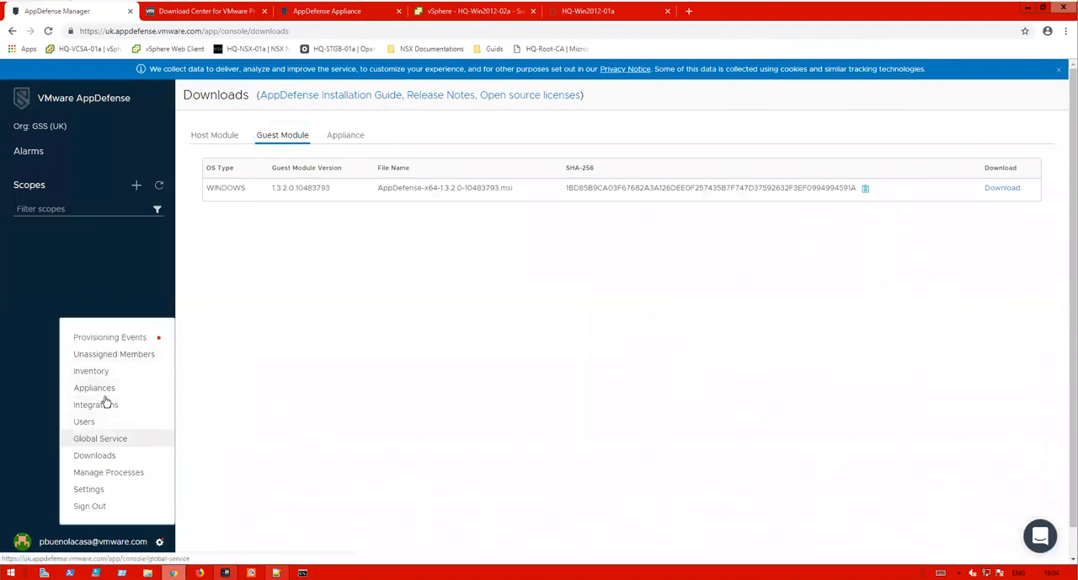
left_click(92, 372)
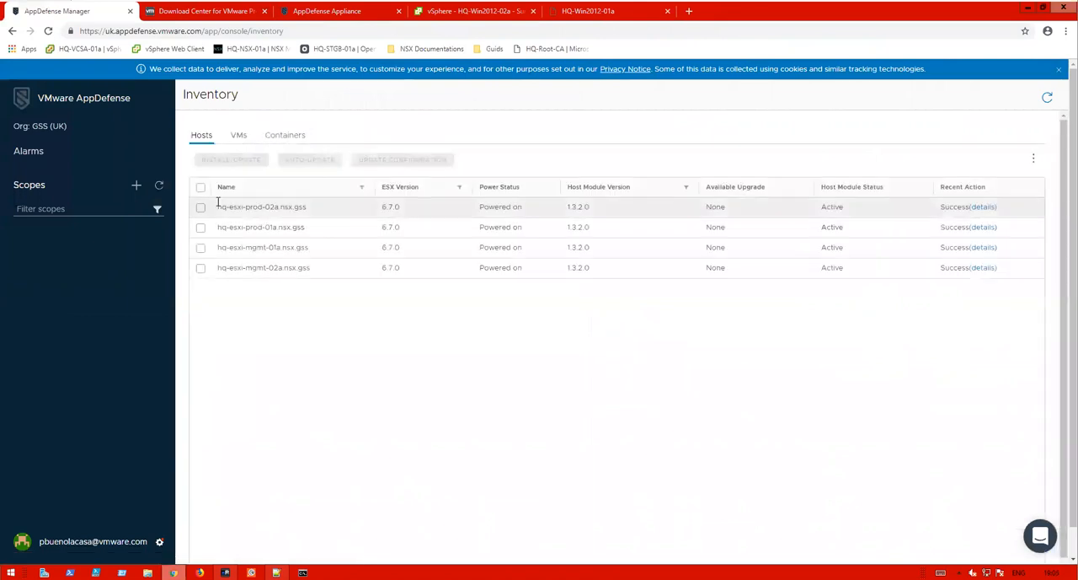
left_click(244, 139)
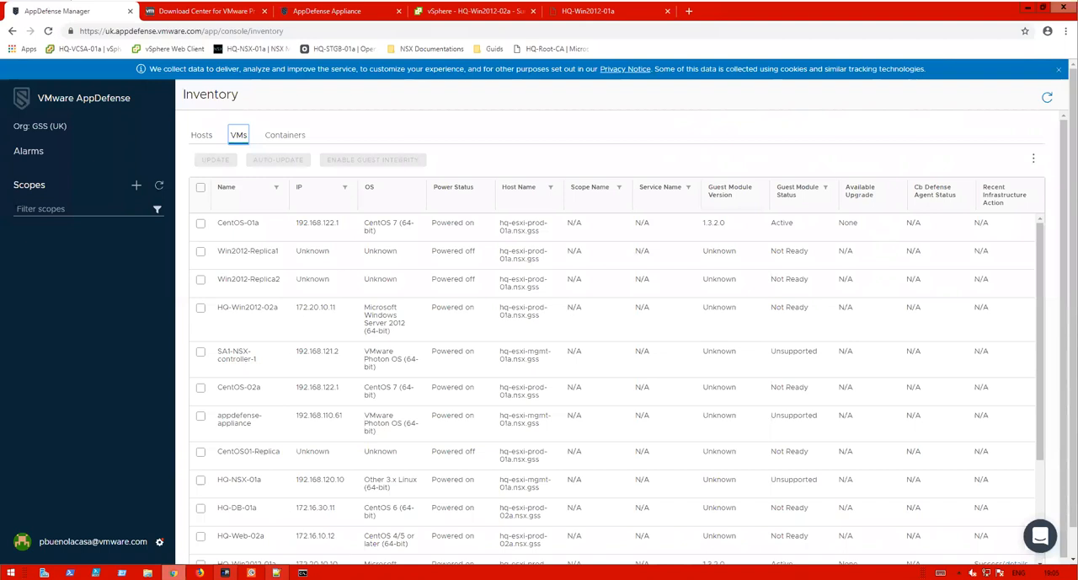
left_click(200, 223)
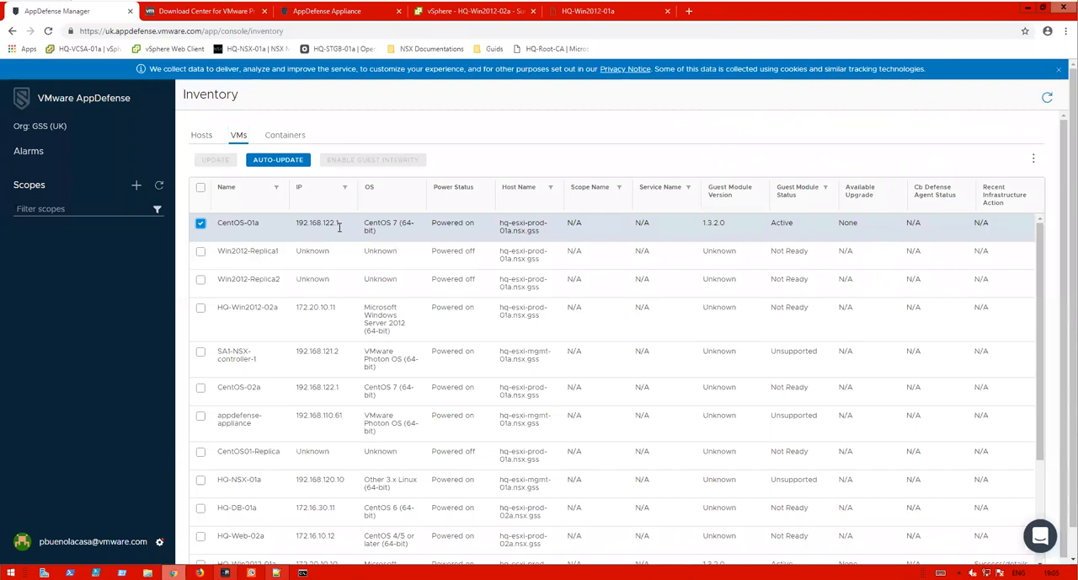
left_click(201, 222)
left_click(201, 390)
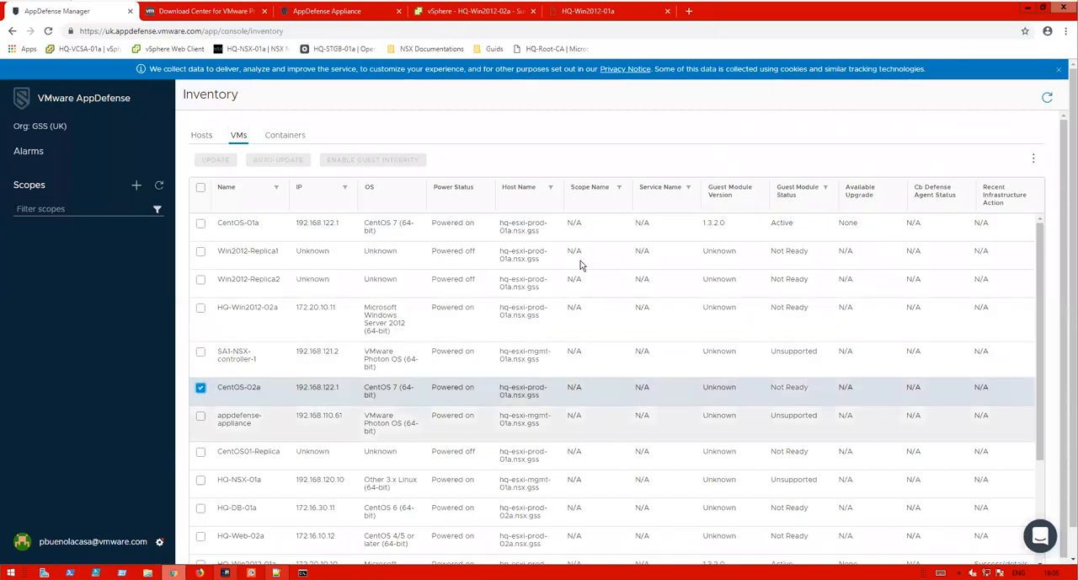
- Switch to mRemoteNG and open the SSH connection to CentOS-02a
left_click(225, 572)
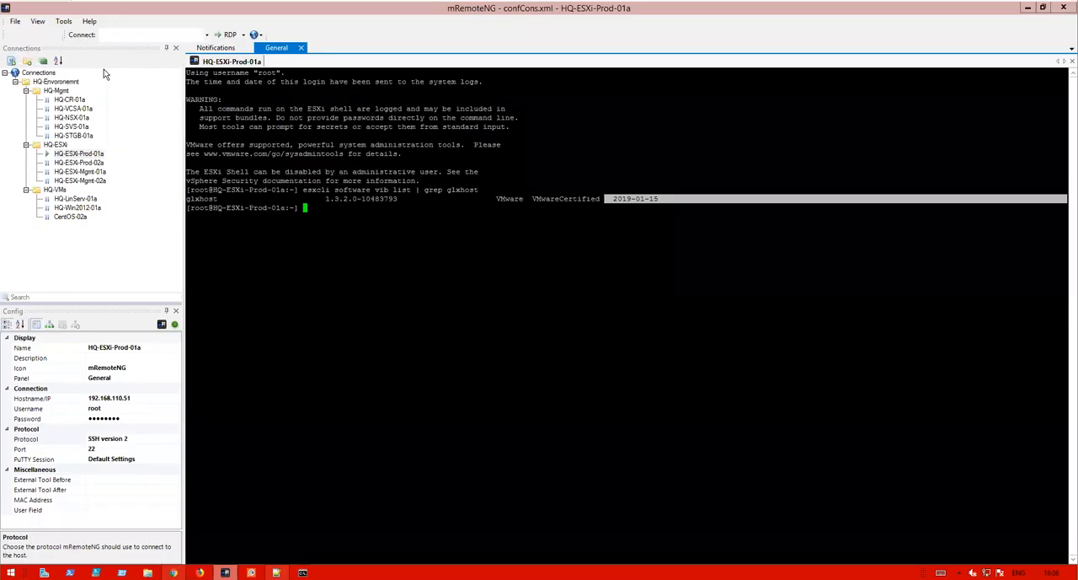
double_click(69, 216)
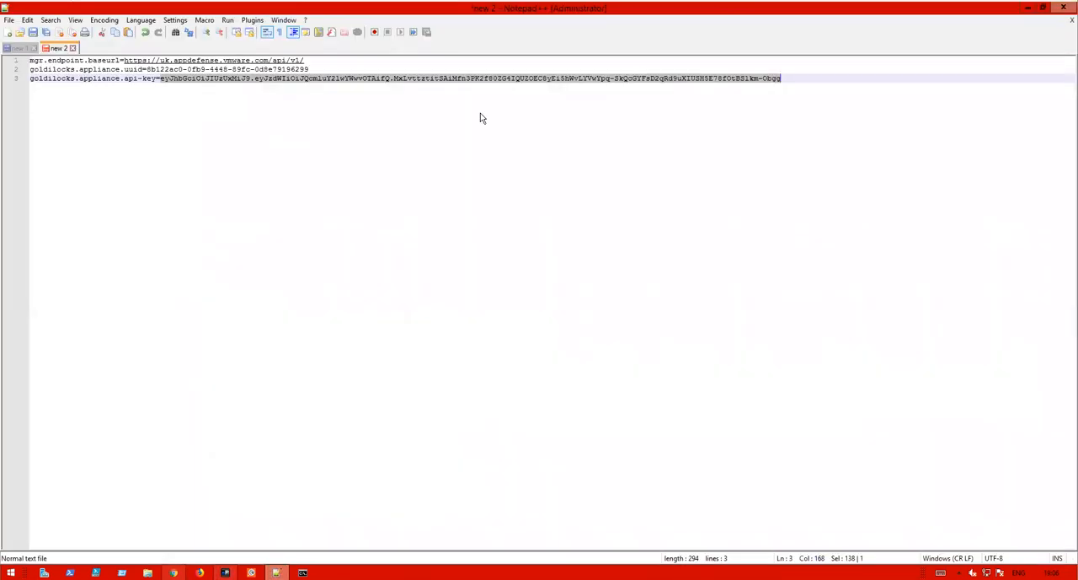
- Copy the wget command for the AppDefense GPG key from the notes and run it in the CentOS-02a SSH session
left_click(276, 572)
left_click(16, 48)
left_click_drag(424, 61, 30, 61)
key("ctrl+c")
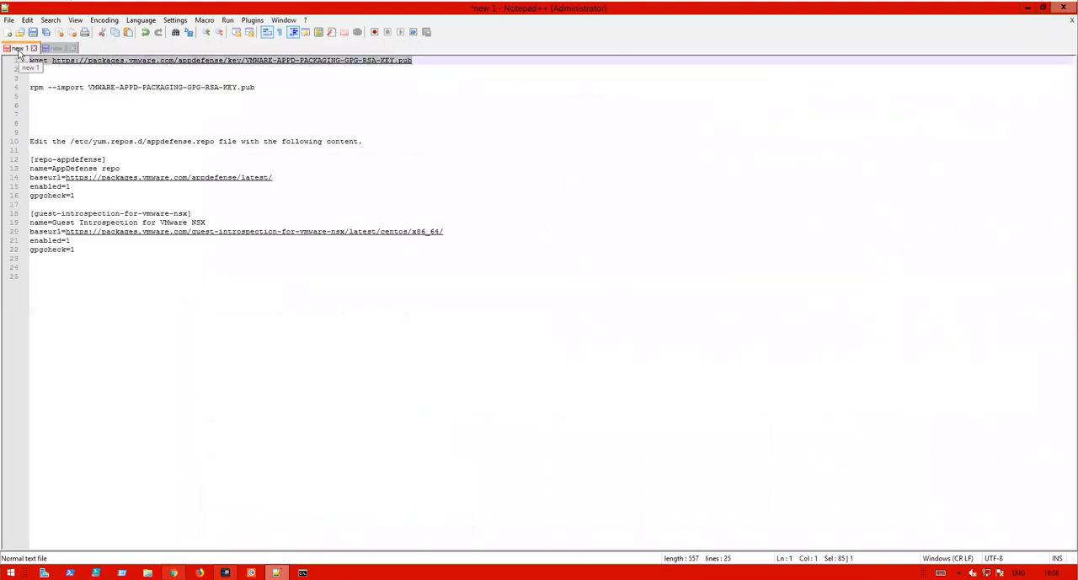
left_click(1028, 8)
right_click(453, 131)
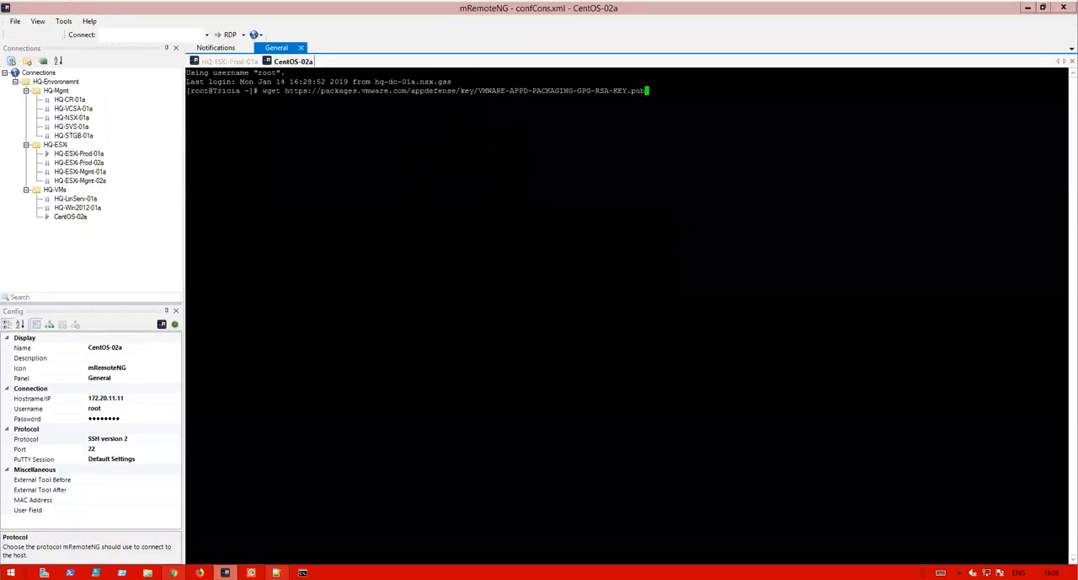
key("Return")
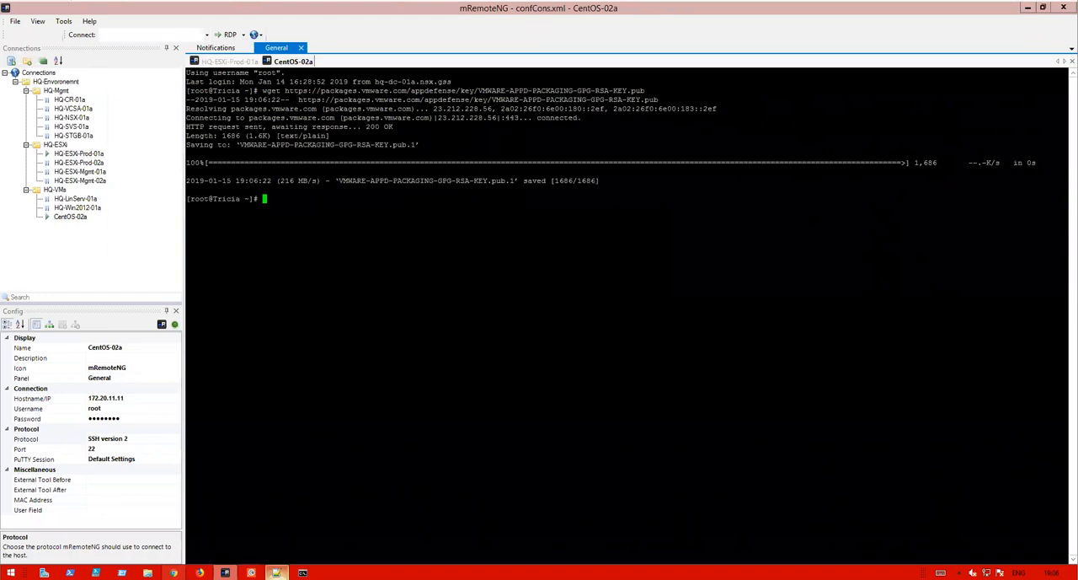
- Copy the rpm --import command from the notes and run it to import VMWARE-APPD-PACKAGING-GPG-RSA-KEY.pub
mouse_move(277, 572)
left_click(290, 520)
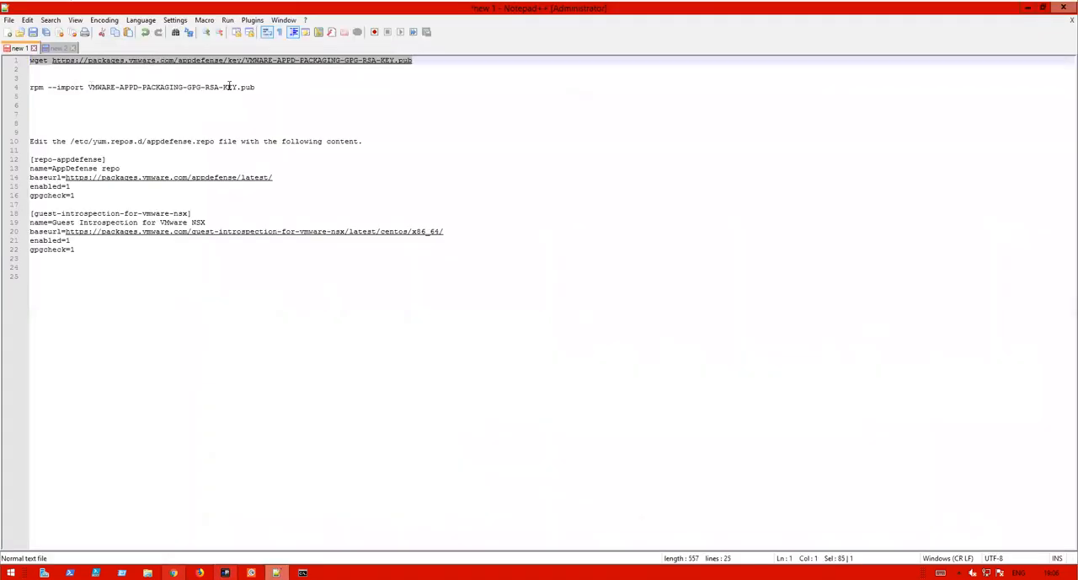
left_click_drag(255, 88, 30, 87)
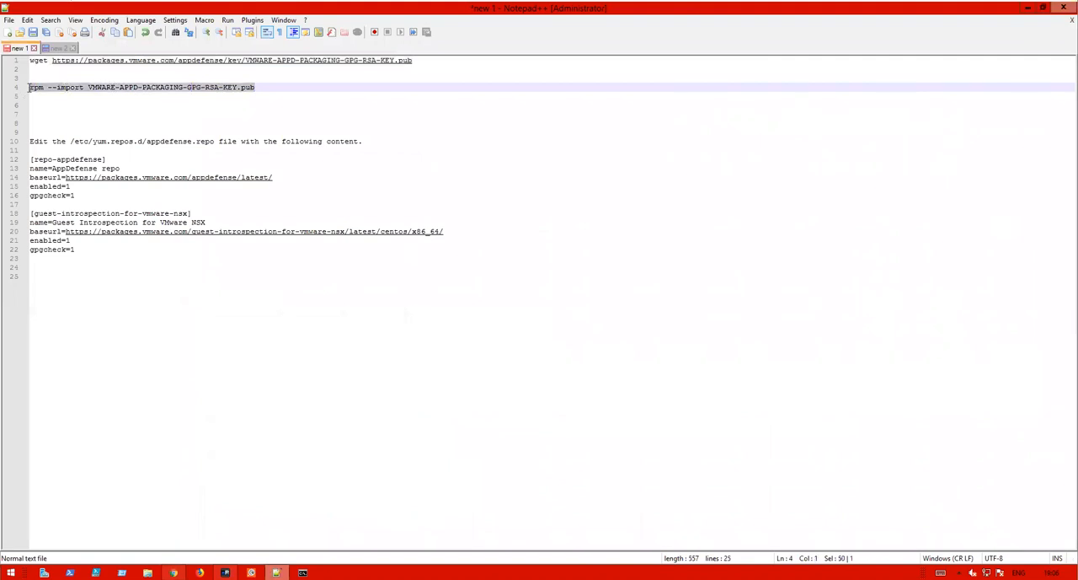
right_click(42, 88)
left_click(70, 105)
left_click(1028, 8)
right_click(674, 253)
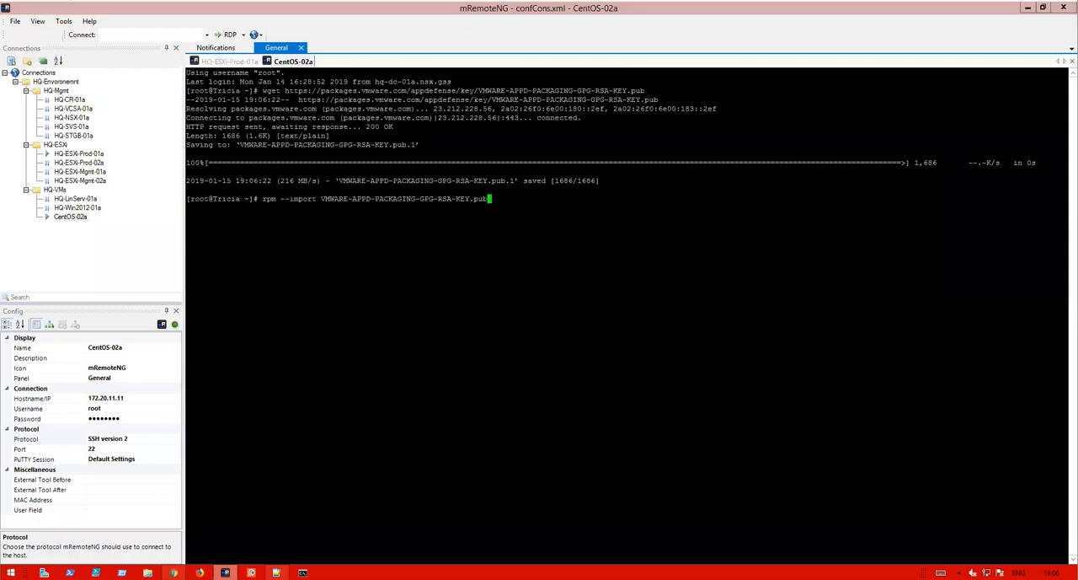
key("Return")
- Change the working directory to /etc/yum.repos.d/
type("cd")
left_click(941, 572)
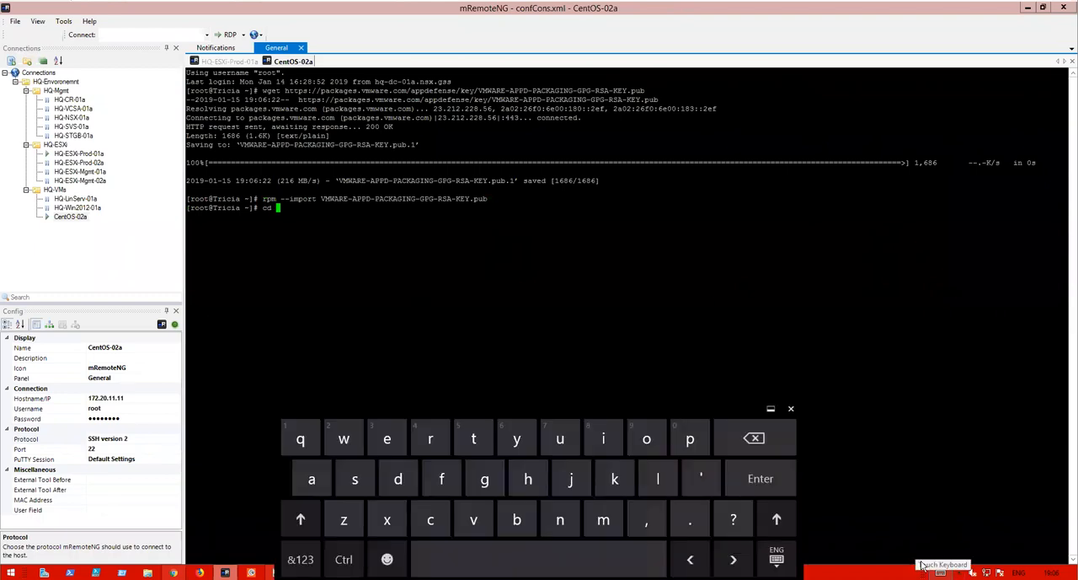
left_click(305, 559)
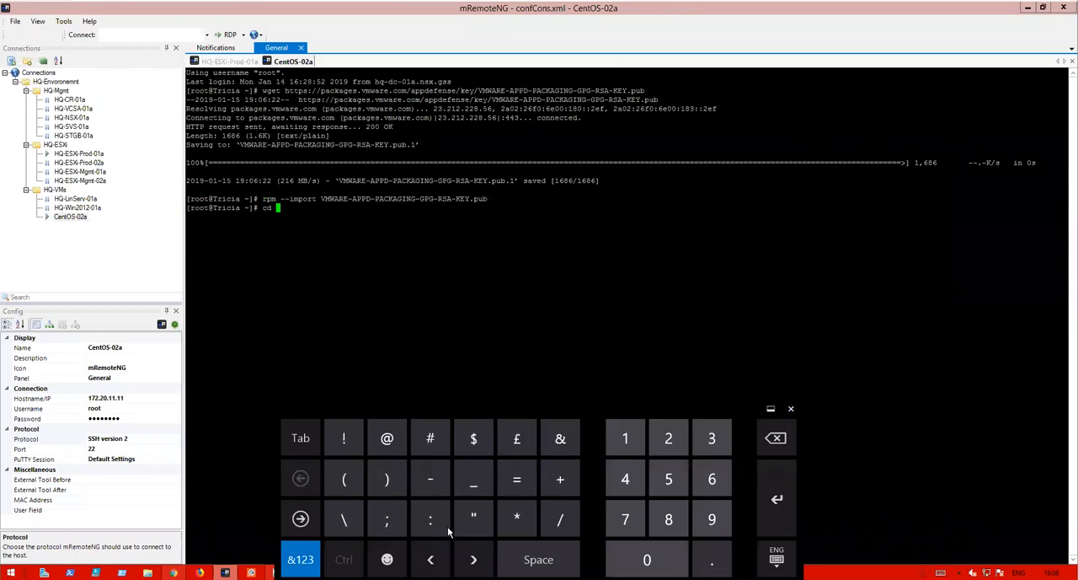
left_click(560, 519)
type("etc")
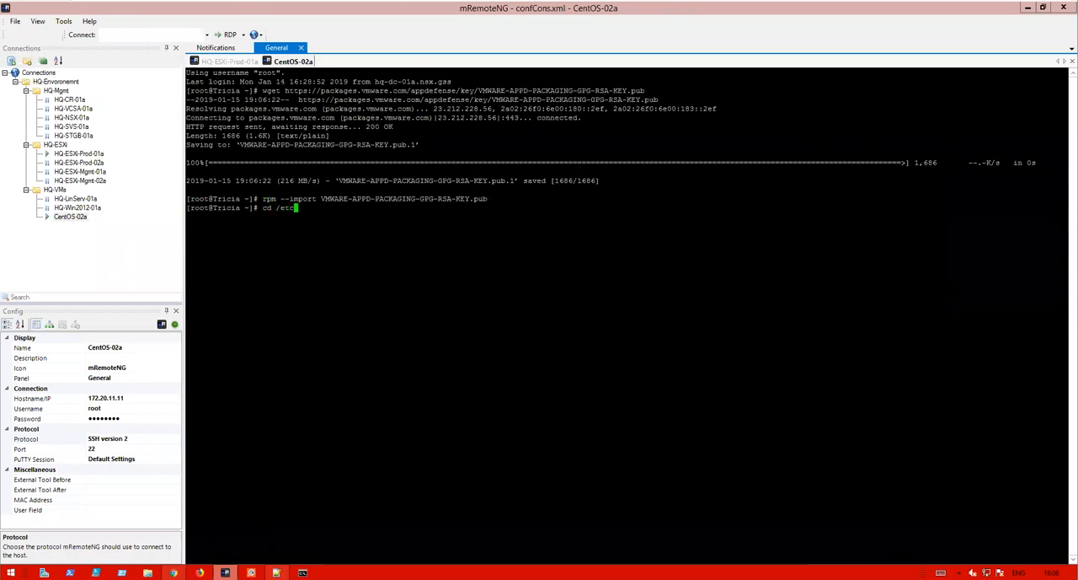
left_click(940, 573)
left_click(301, 558)
left_click(561, 519)
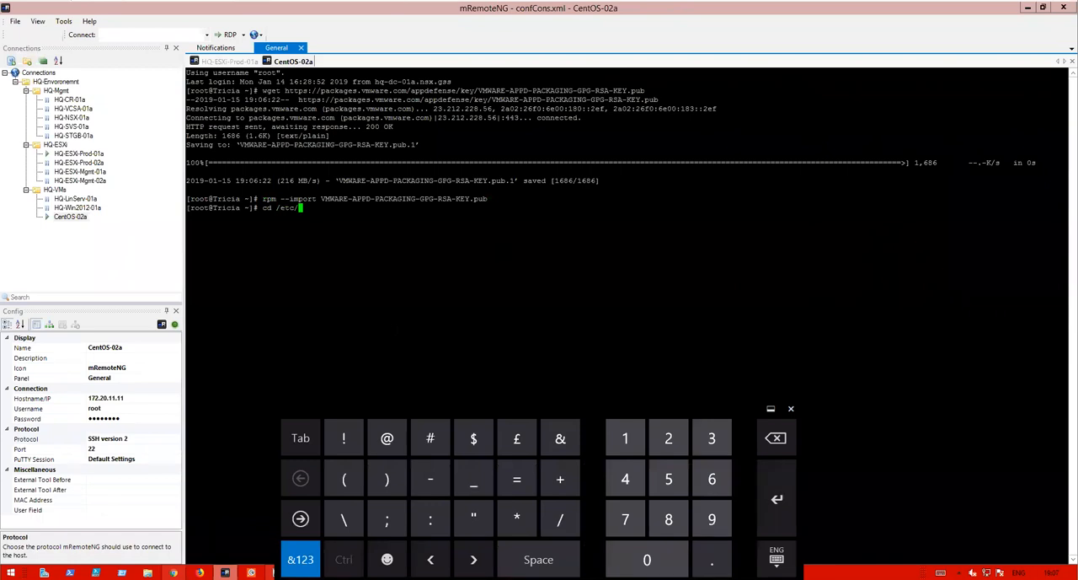
type("yu")
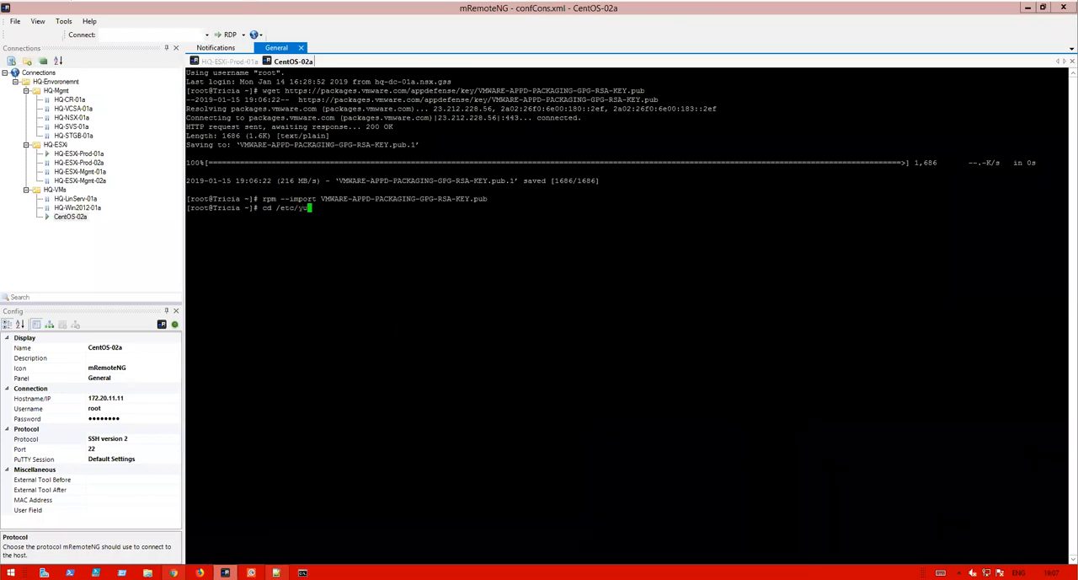
type("m.repos.d/")
key("Return")
- Open appdefense.repo in vi and paste the repo-appdefense and guest-introspection-for-vmware-nsx definitions copied from the notes
type("vi appdefense.repo")
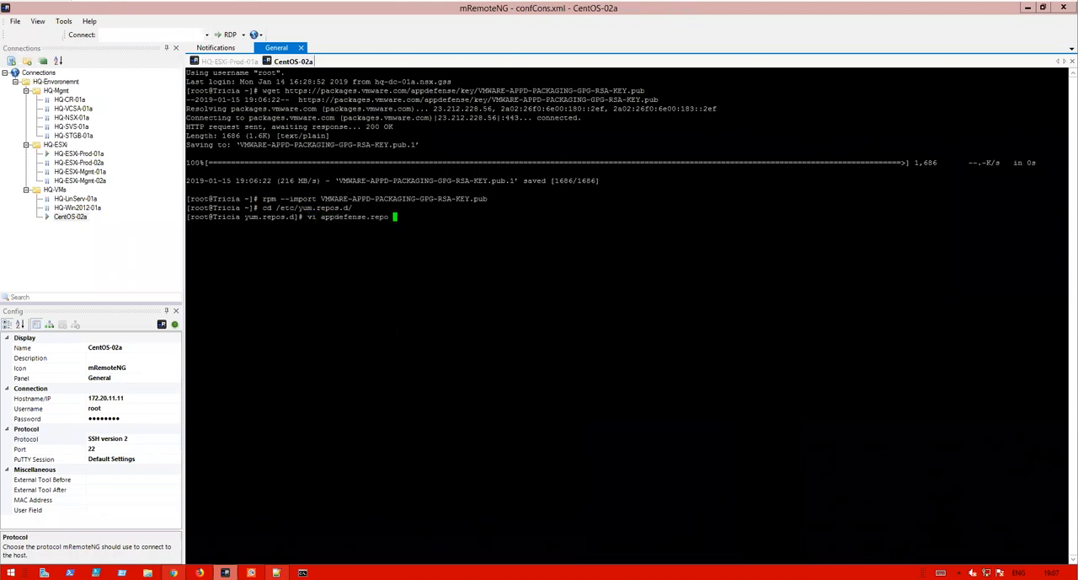
key("Return")
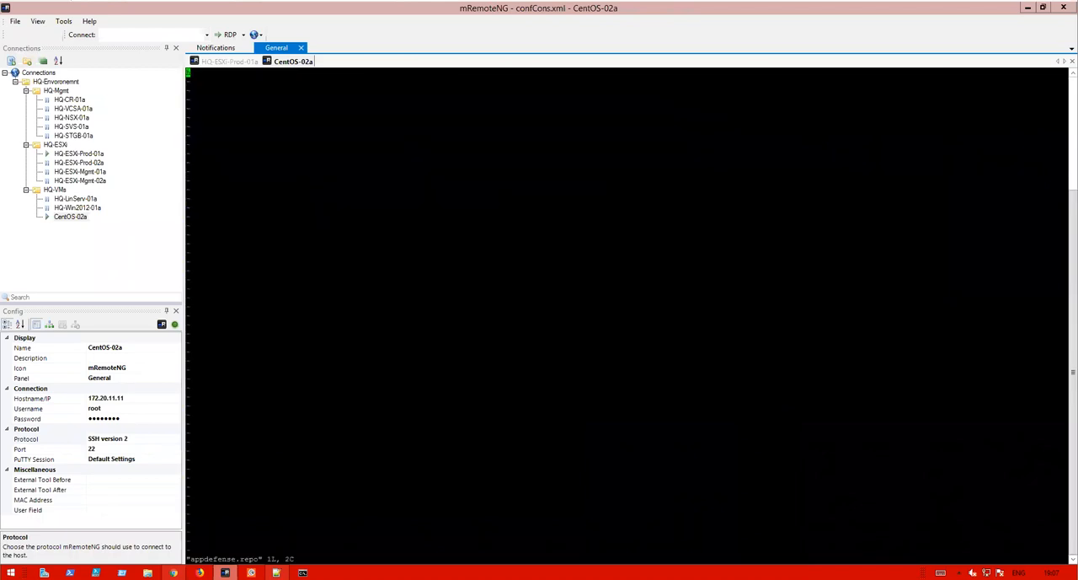
left_click(276, 572)
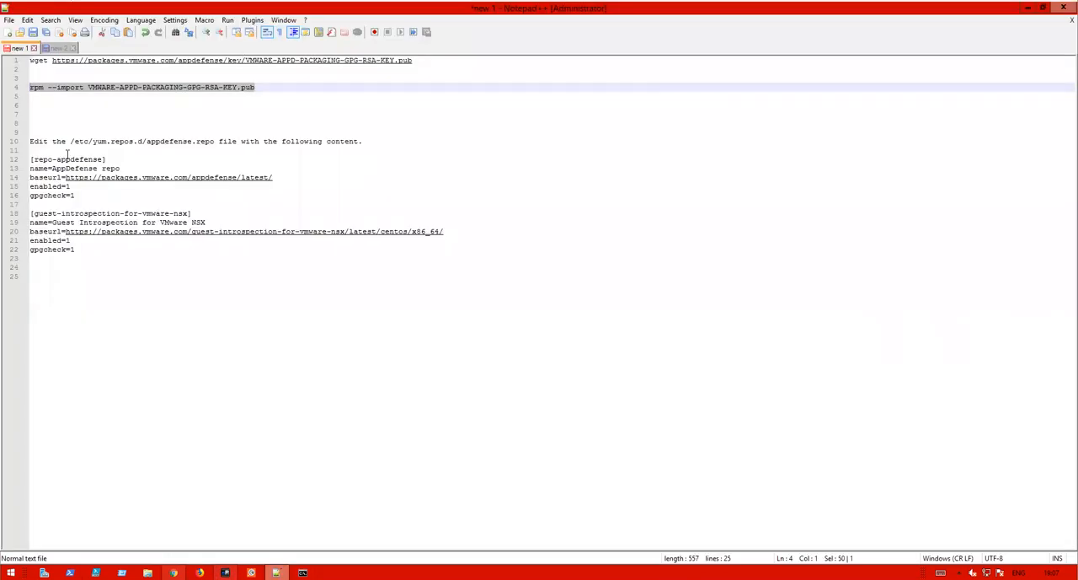
left_click_drag(31, 159, 116, 250)
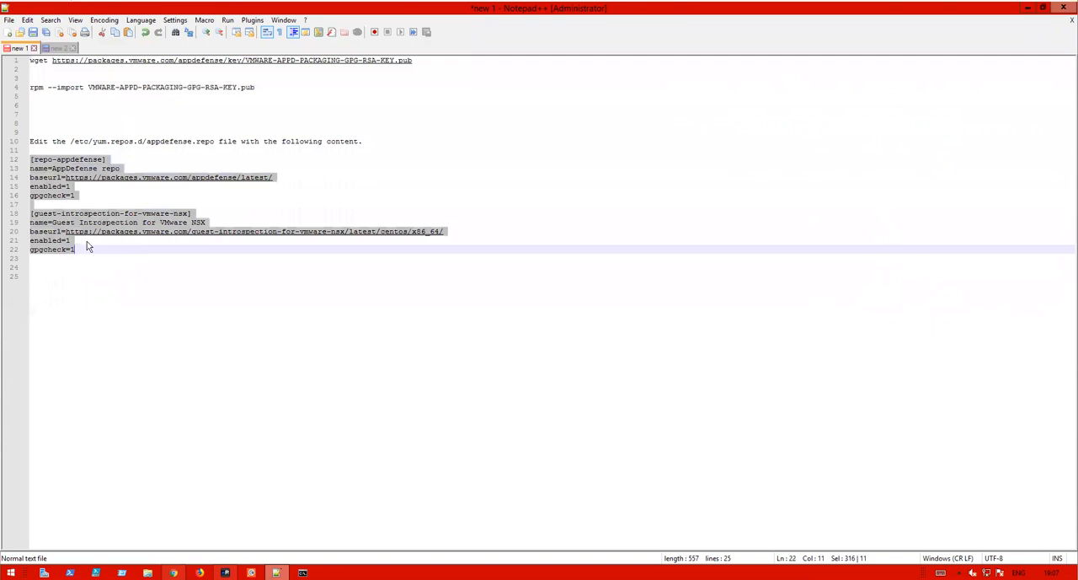
left_click(1027, 8)
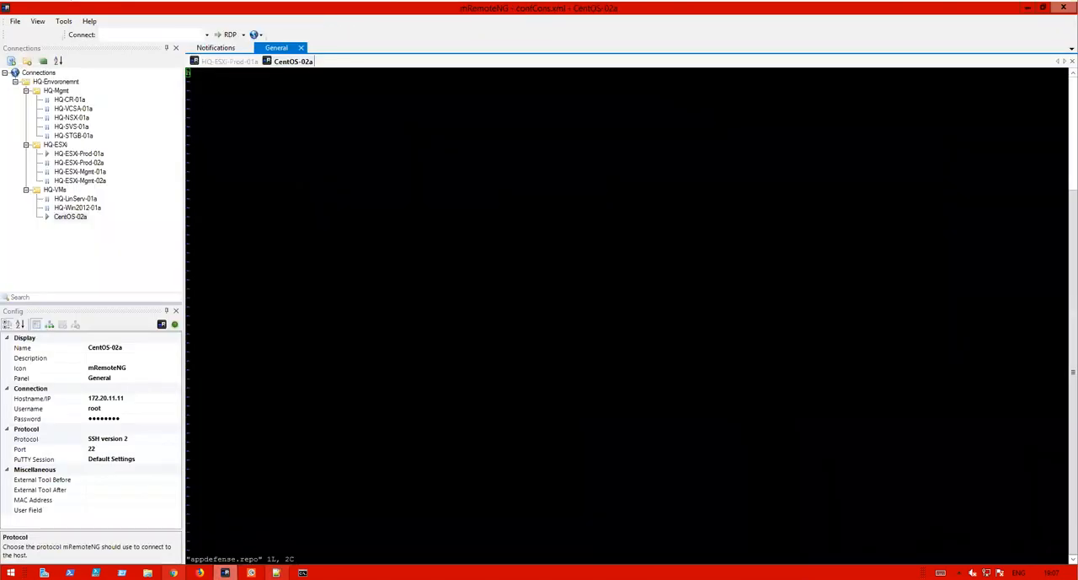
type("i[")
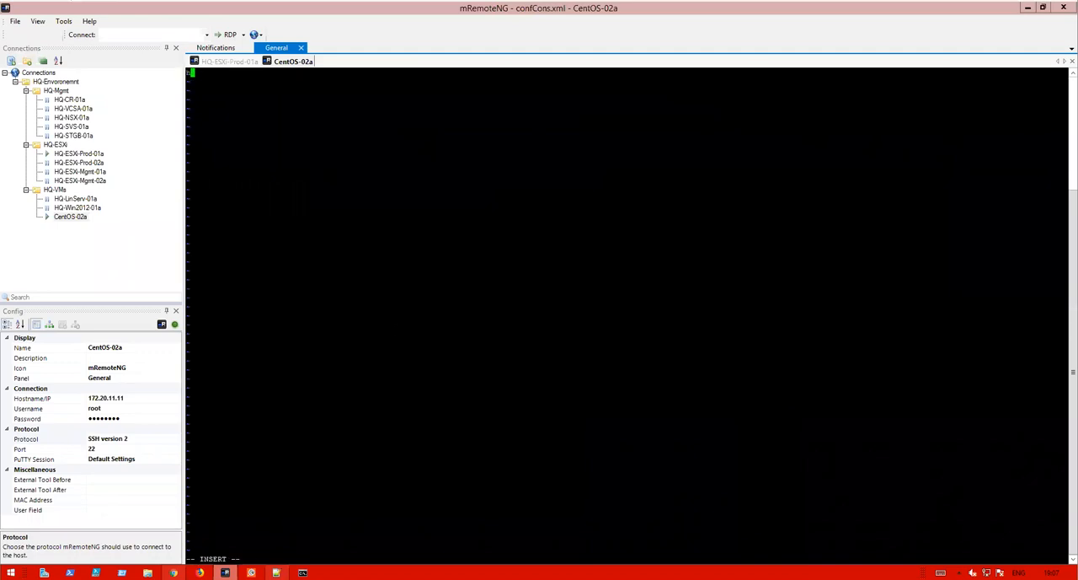
key("shift+Insert")
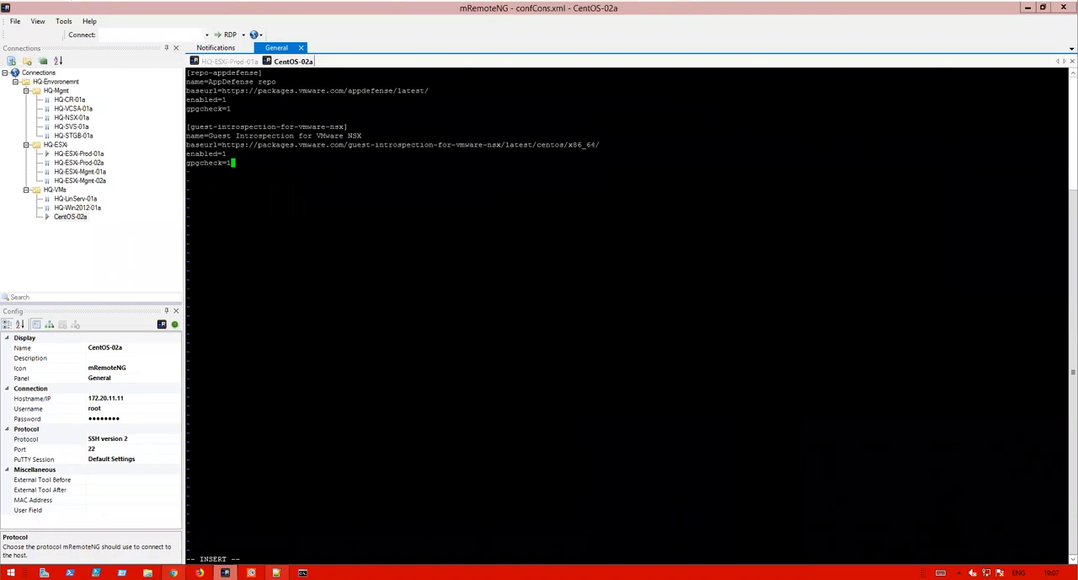
- Save appdefense.repo and exit vi
key("Escape")
left_click(941, 573)
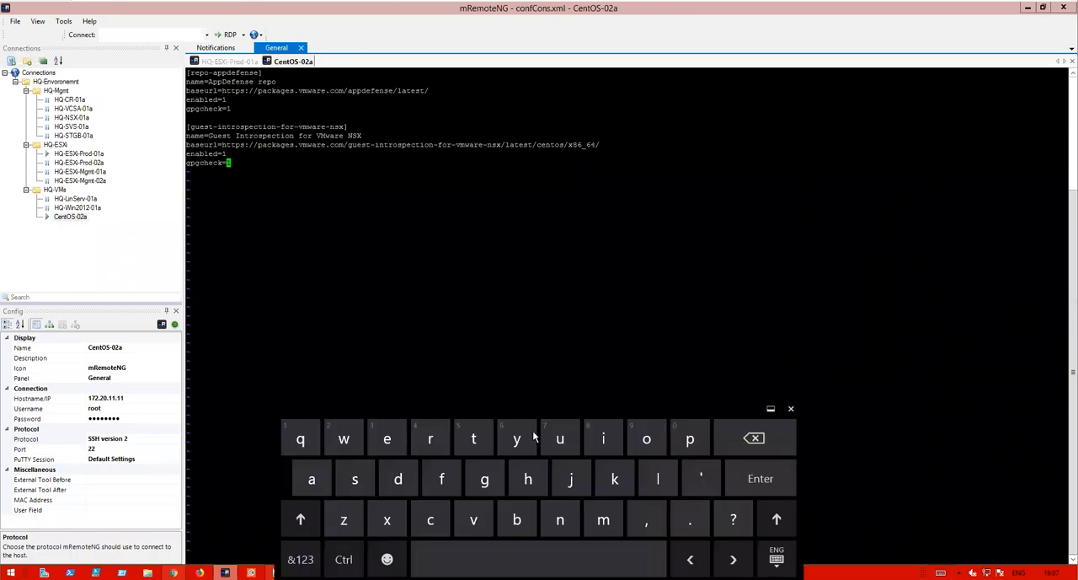
left_click(301, 559)
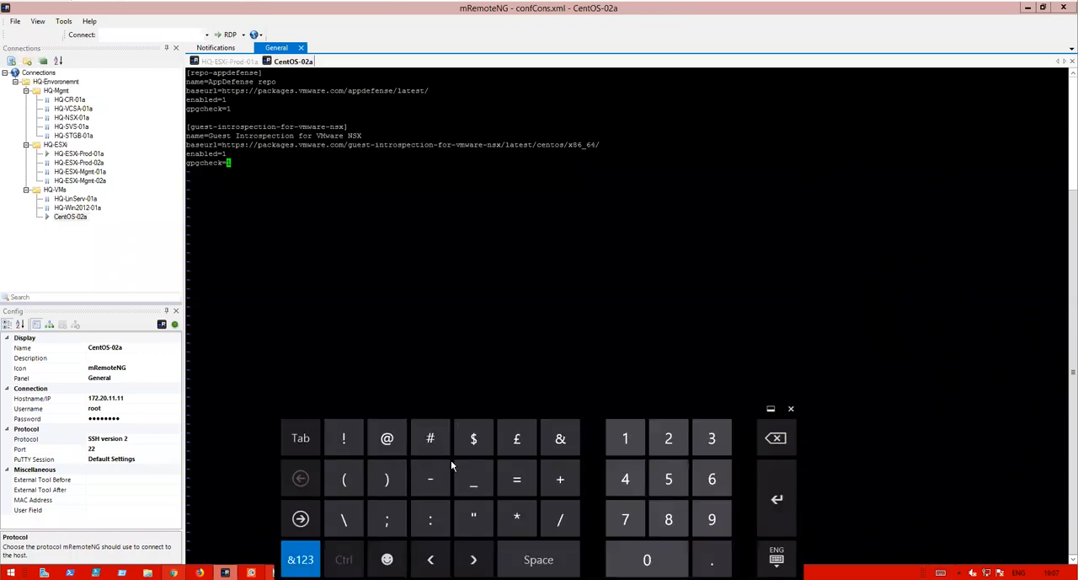
left_click(430, 519)
type("wq")
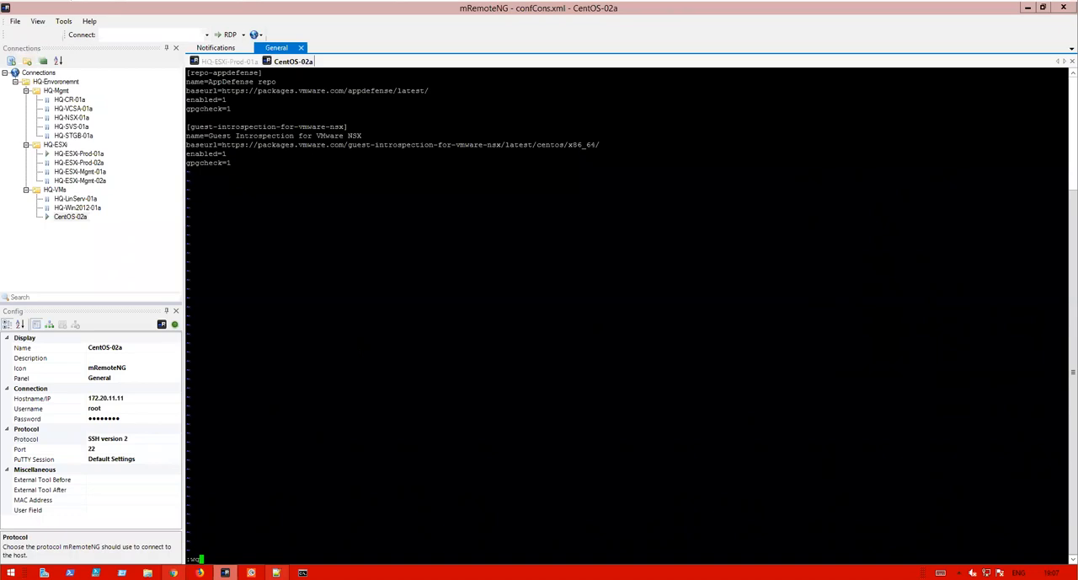
key("Return")
- Display the contents of appdefense.repo with cat
type("cat appdefense.repo")
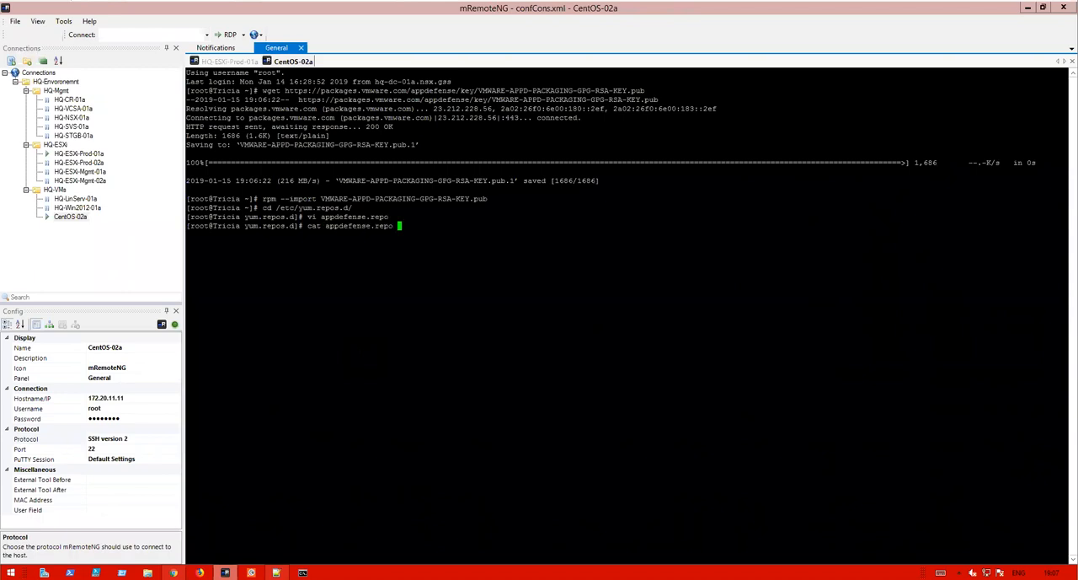
key("Return")
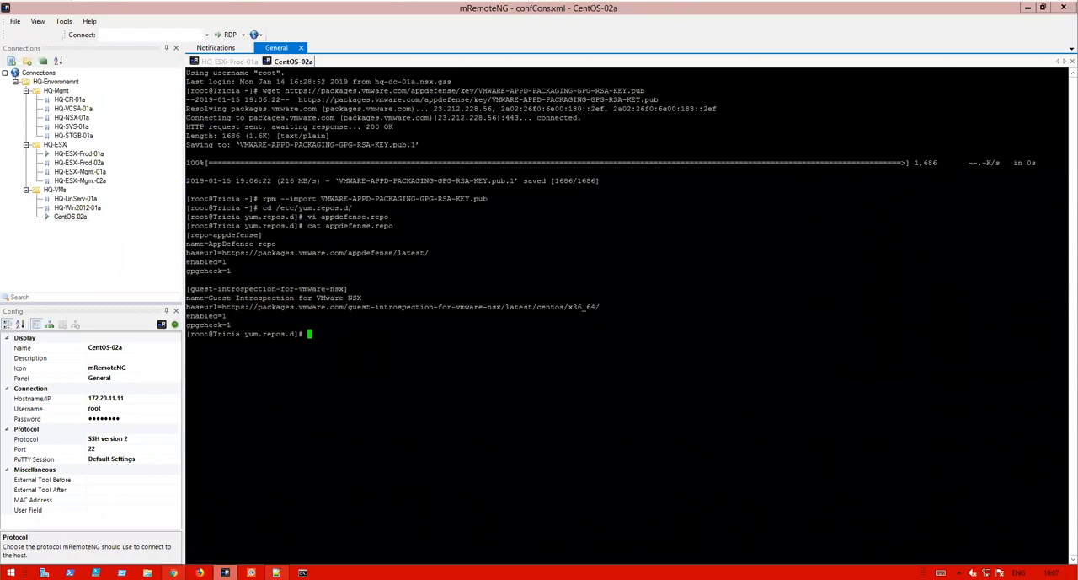
- Install the vmw-glx package with yum
left_click(276, 572)
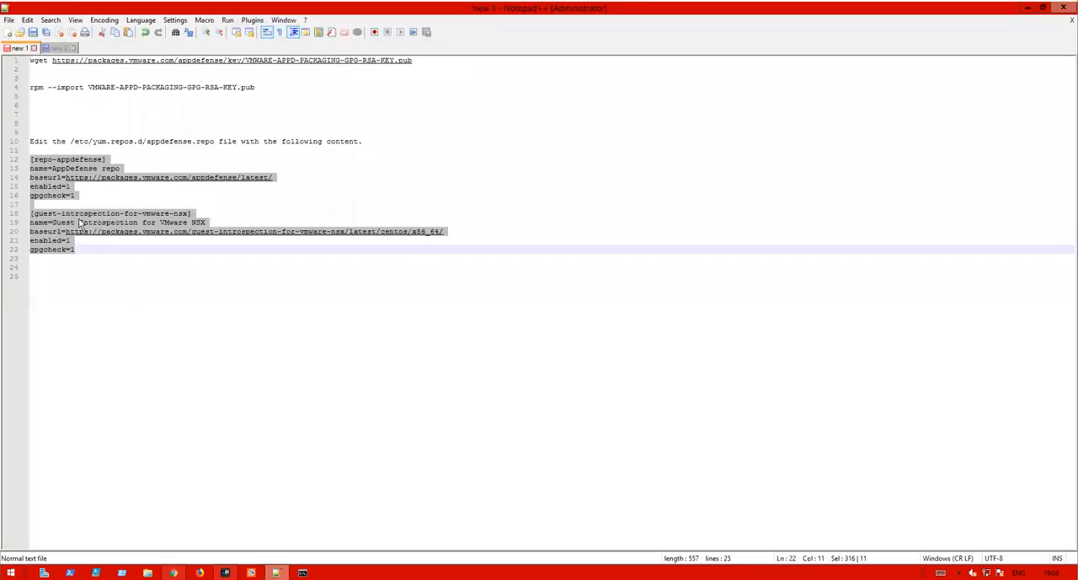
left_click(1028, 7)
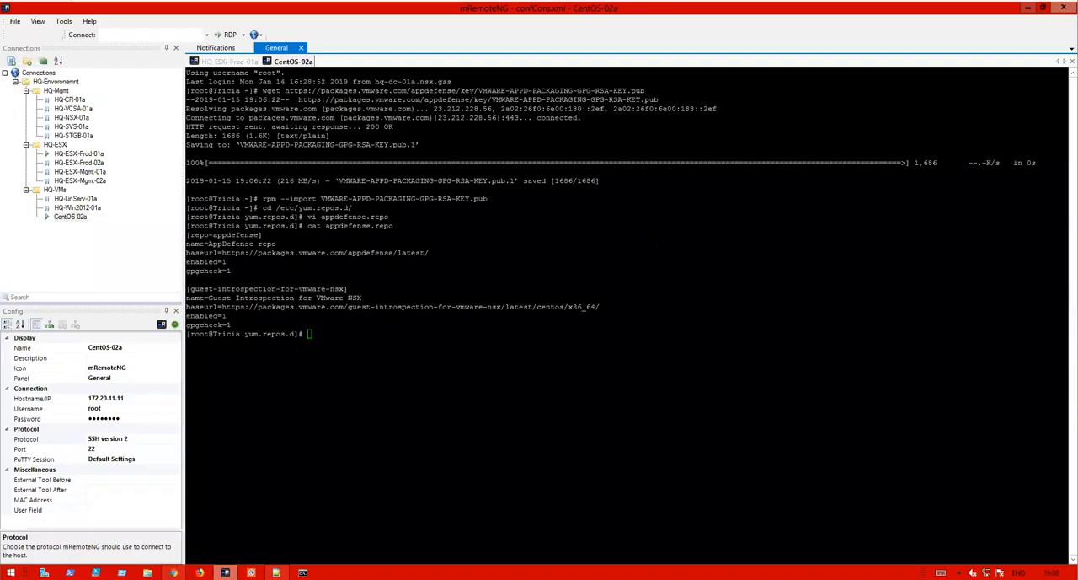
type("yum install vmw")
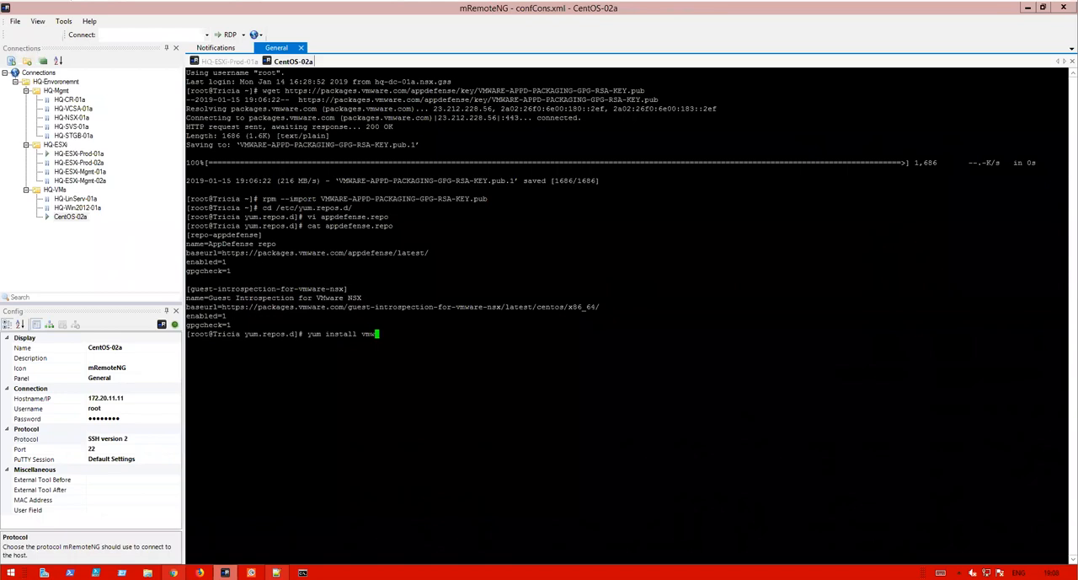
left_click(941, 573)
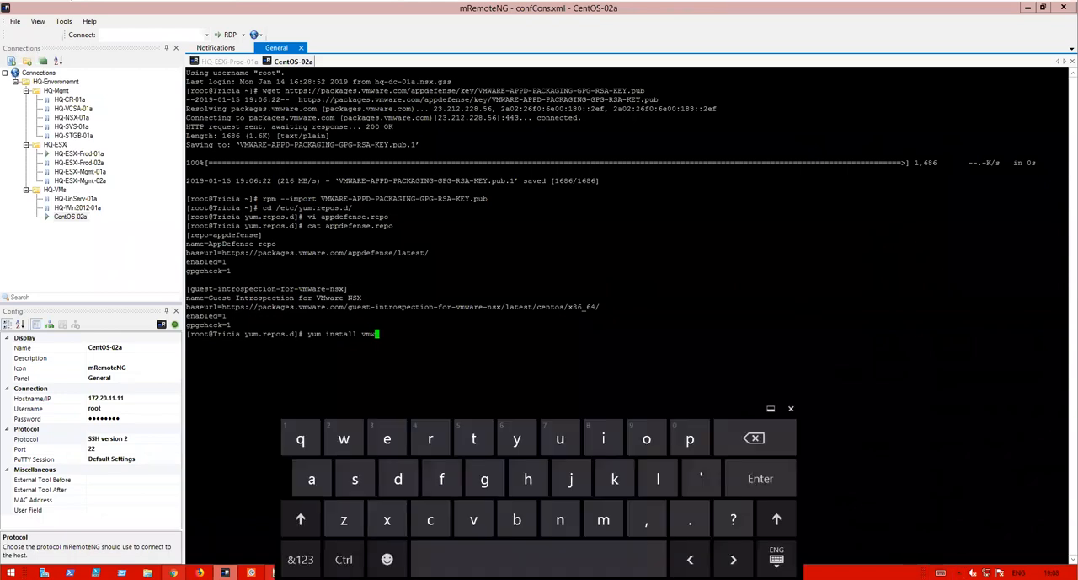
left_click(300, 560)
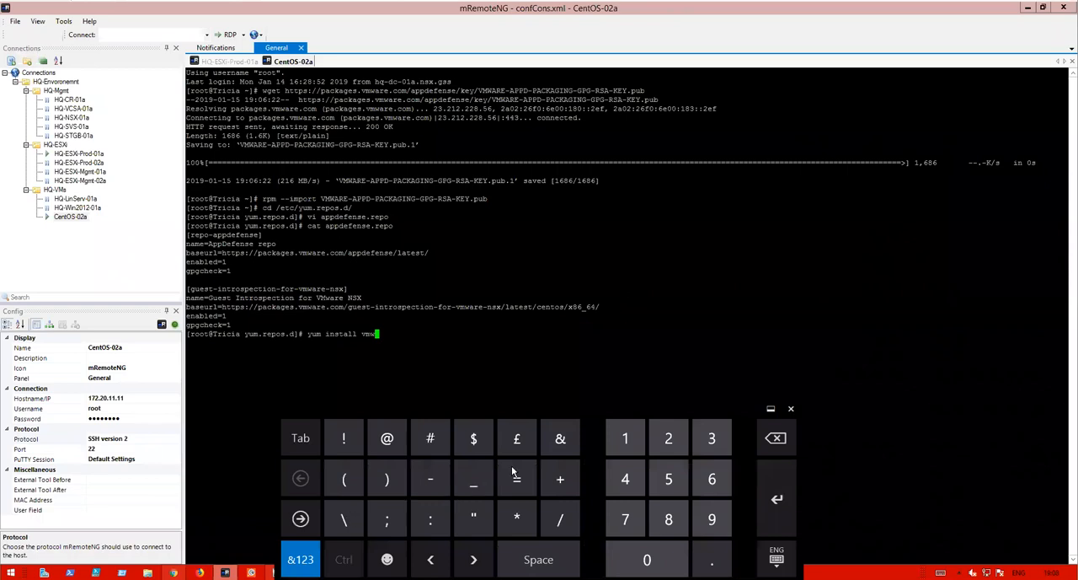
left_click(428, 478)
type("glx")
key("Return")
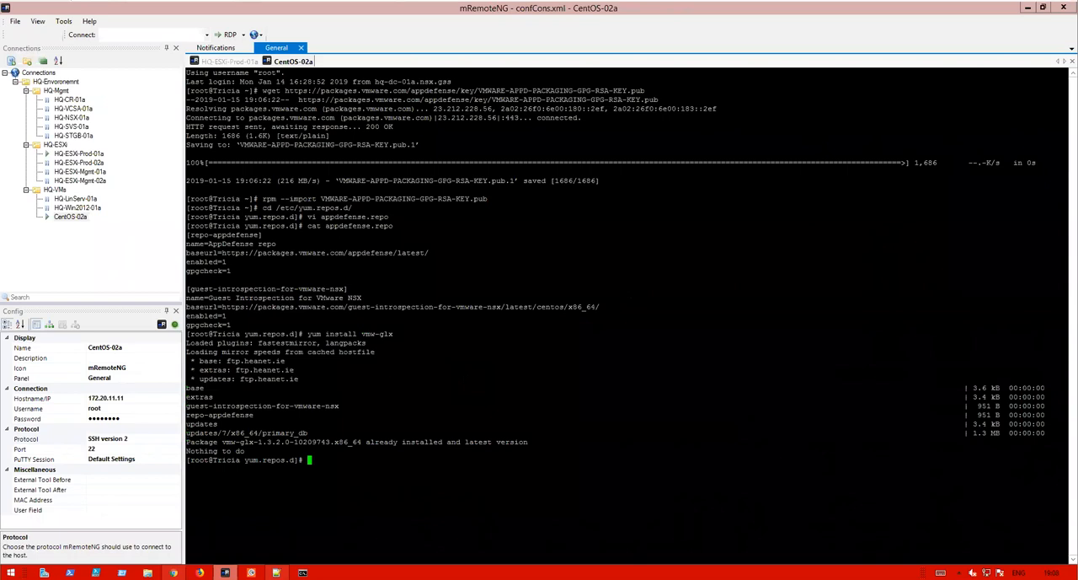
- List running processes filtered for vmw with ps aux | grep vmw
type("ps aux")
left_click(941, 572)
left_click(301, 558)
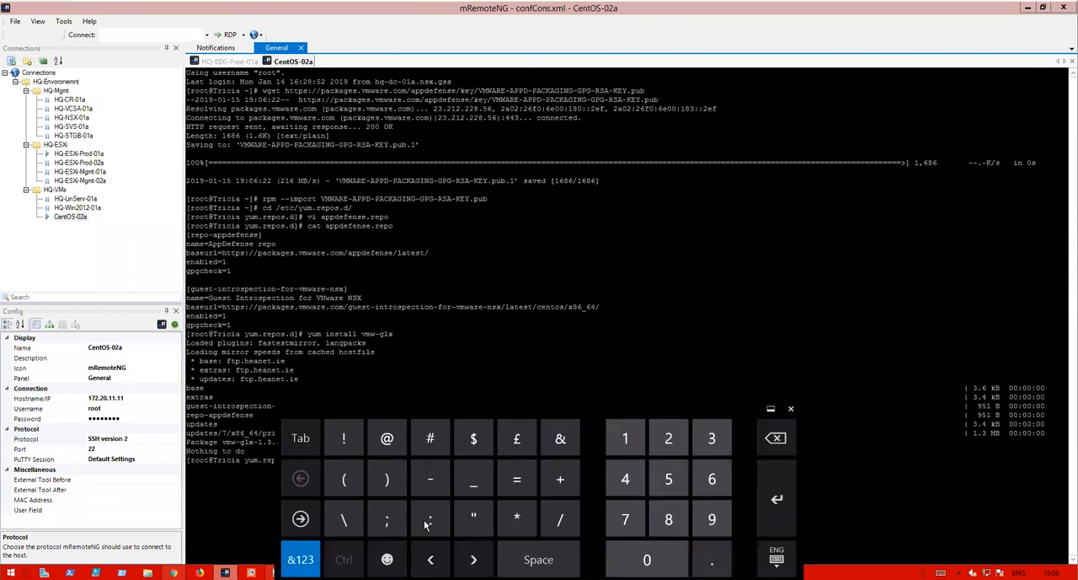
left_click(349, 517)
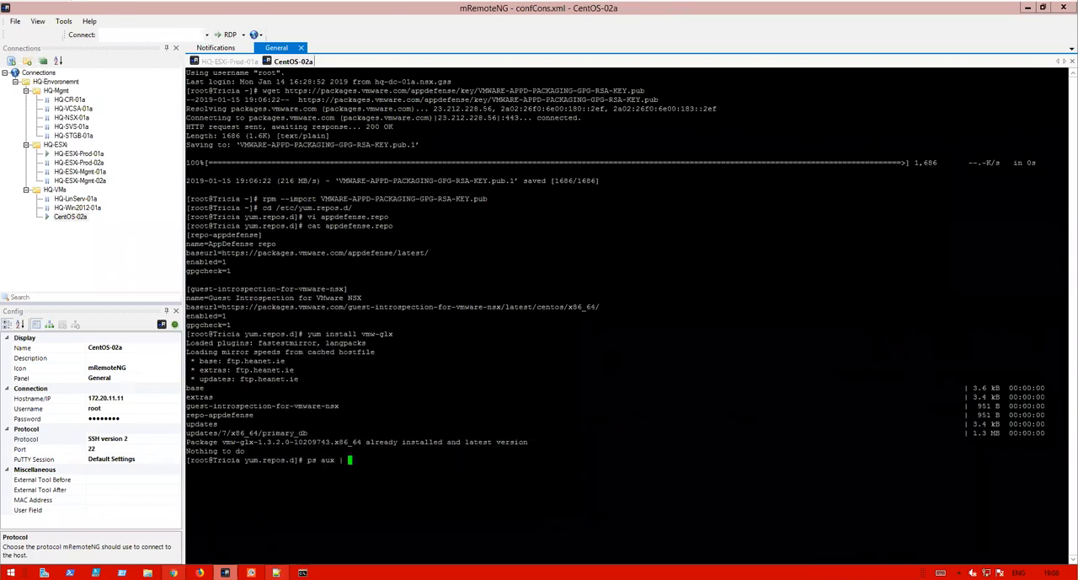
type("grep vmw")
key("Return")
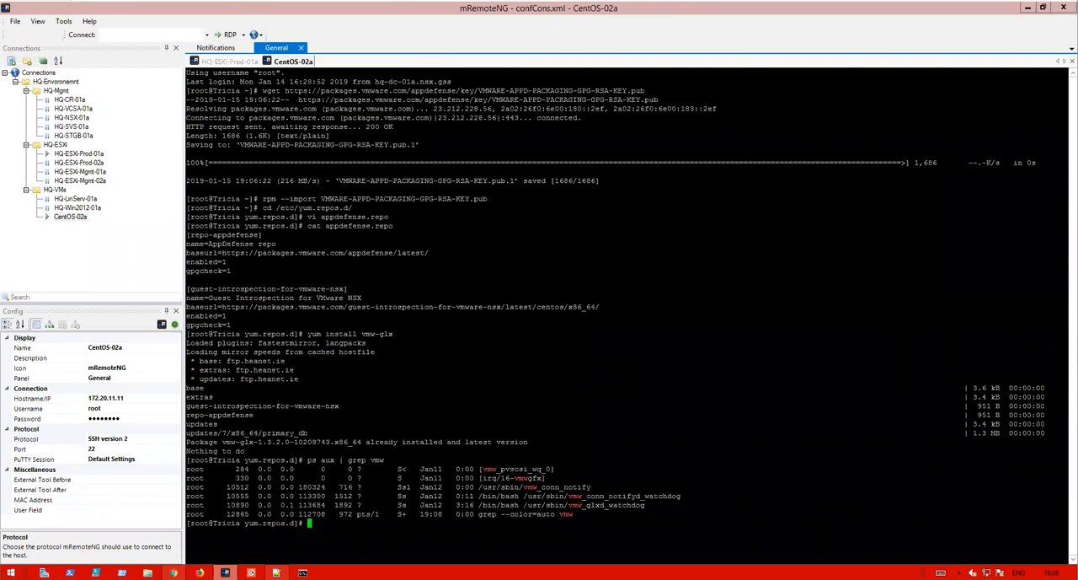
- List running processes filtered for gico with ps aux | grep gico
key("Up")
key("BackSpace")
key("BackSpace")
key("BackSpace")
type("glco")
key("Return")
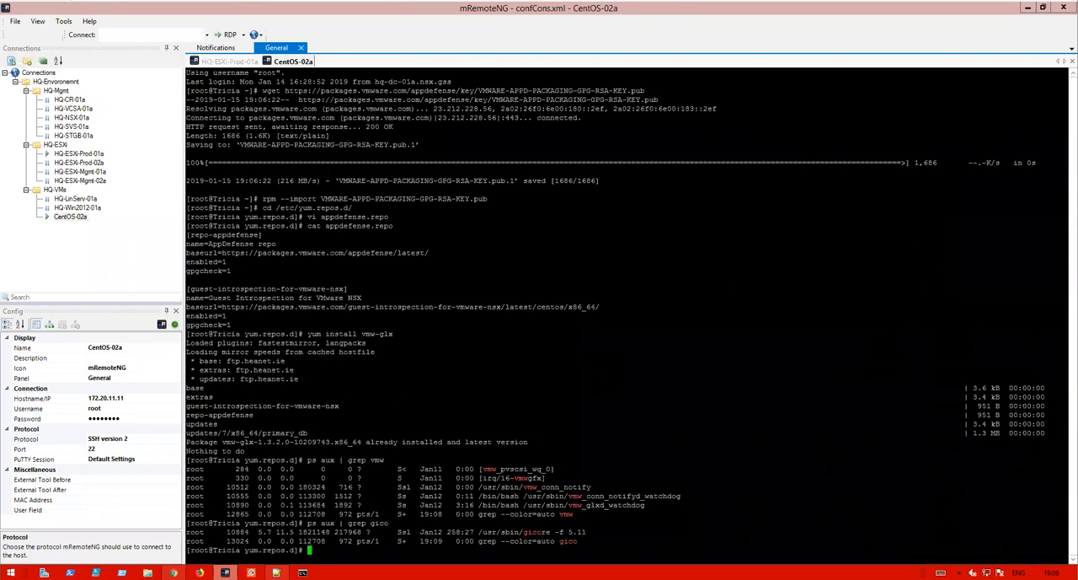
- List the iptables INPUT chain rules with iptables -L INPUT
type("iptables")
left_click(941, 573)
left_click(301, 559)
left_click(431, 479)
key("BackSpace")
type("L INPUT")
key("Return")
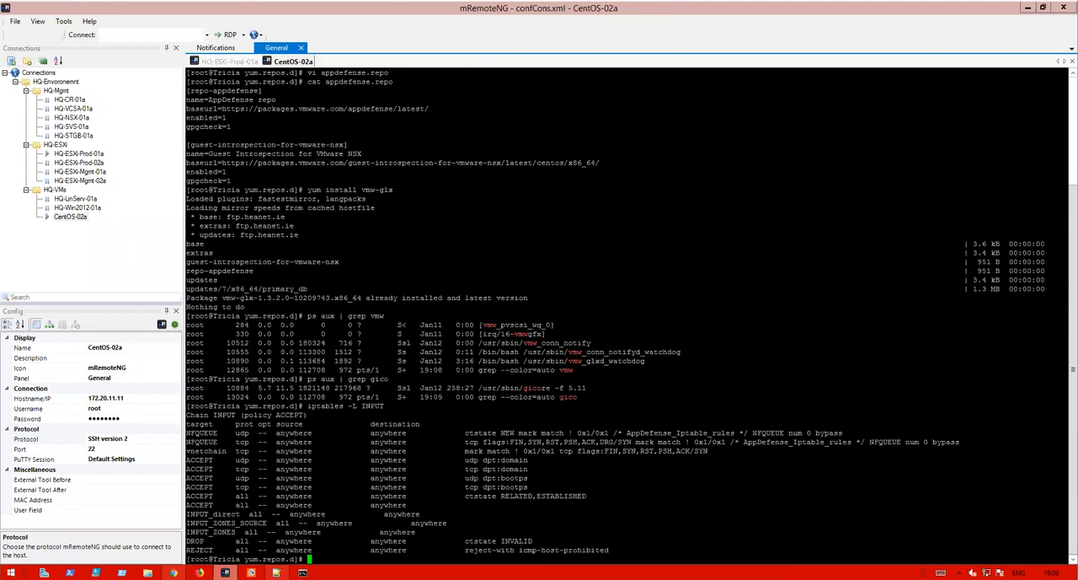
- List the iptables OUTPUT chain rules with iptables -L OUTPUT
key("Up")
key("BackSpace")
key("BackSpace")
key("BackSpace")
key("BackSpace")
key("BackSpace")
type("OUTPUT")
key("Return")
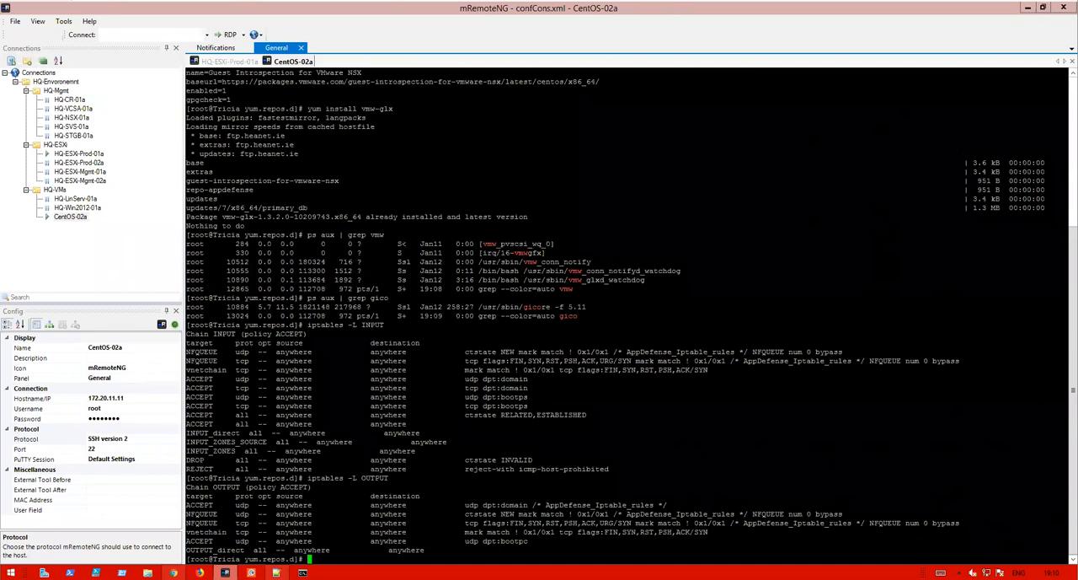
- Change into the /etc/init.d directory and list its contents with ll
type("cd")
key("BackSpace")
key("BackSpace")
type("cd /etc/init/")
key("BackSpace")
type(".d")
key("Return")
type("ll")
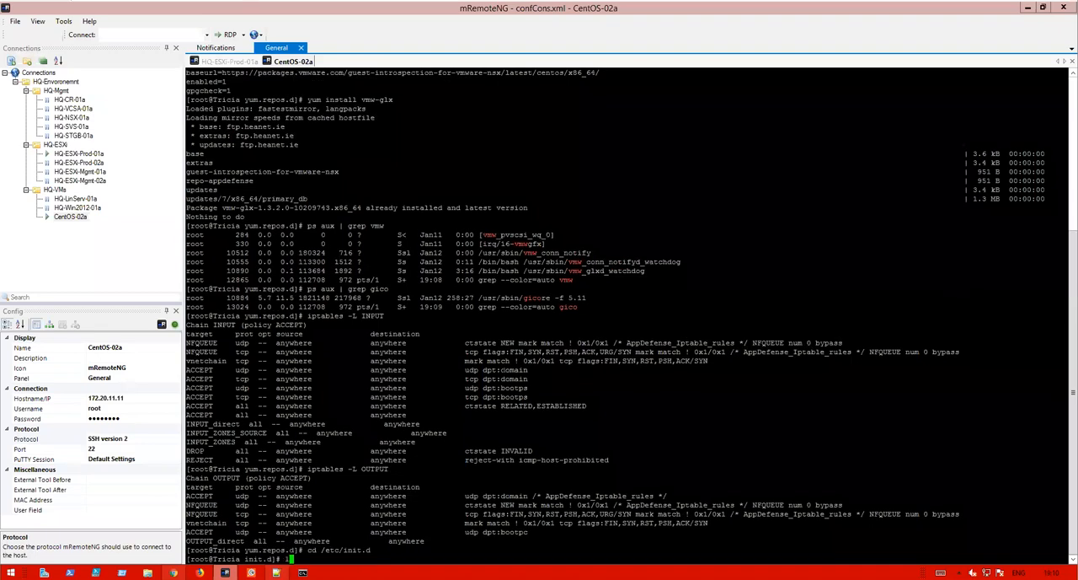
key("Return")
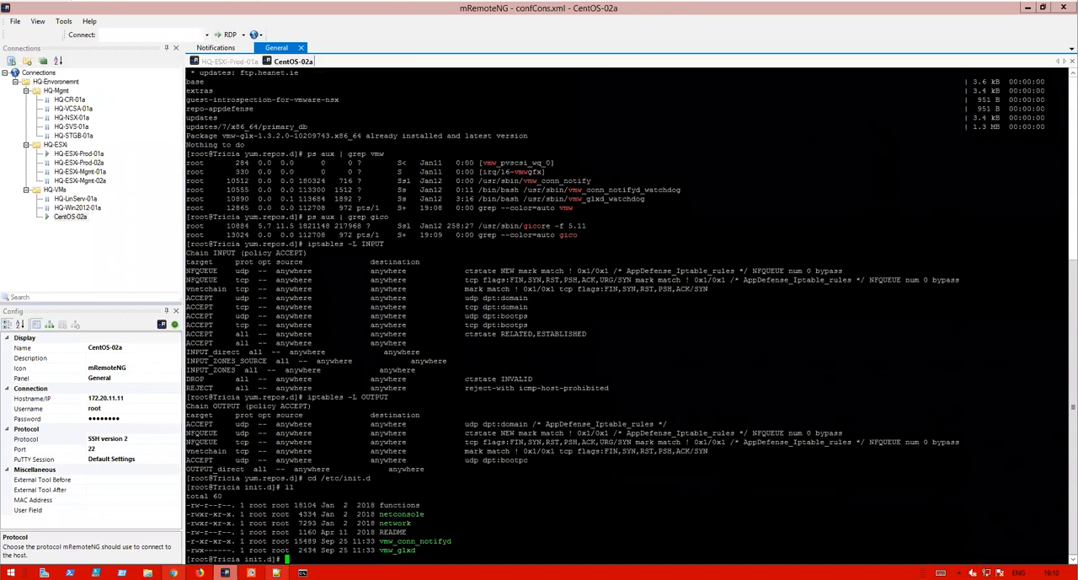
- Check the vmw_conn_notifyd service status with /etc/init.d/vmw_conn_notifyd status
type("/etc/init.d/vmw_c")
key("Tab")
type("status")
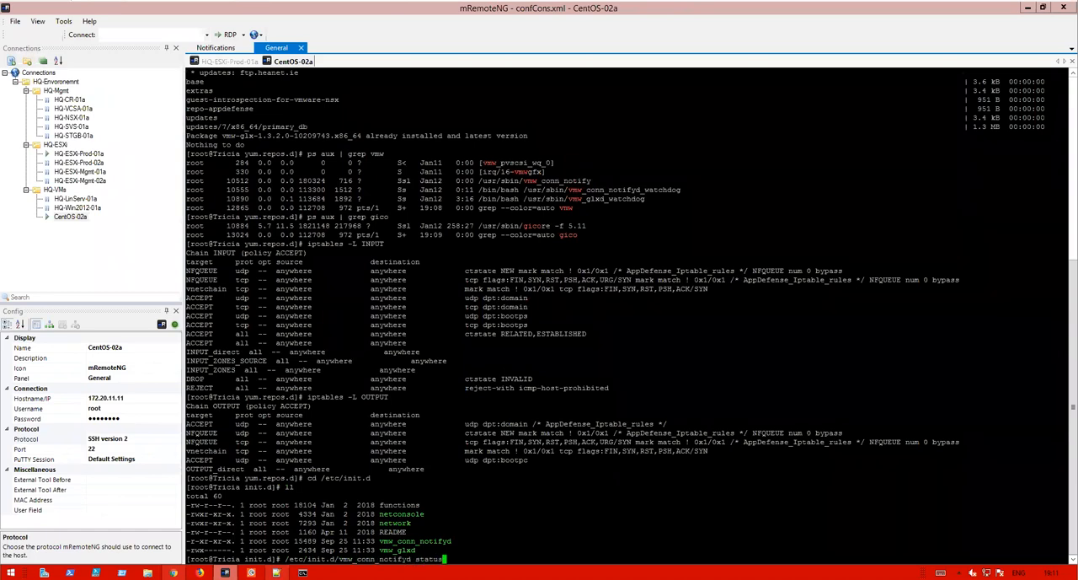
key("Return")
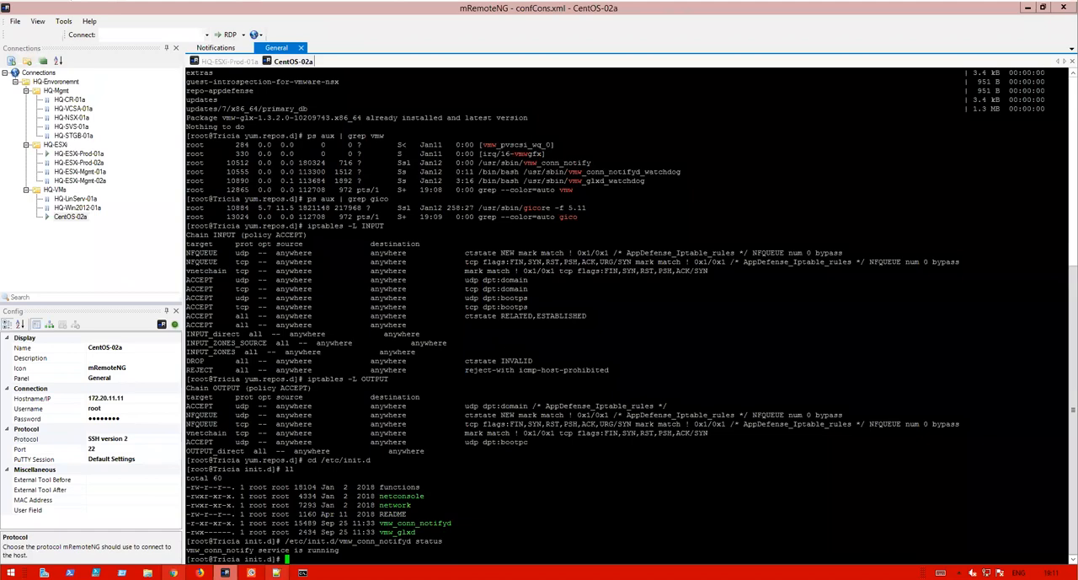
- Check the vmw_glxd service status with /etc/init.d/vmw_glxd status
key("Up")
key("Left")
key("Left")
key("Left")
key("Left")
key("Left")
key("Left")
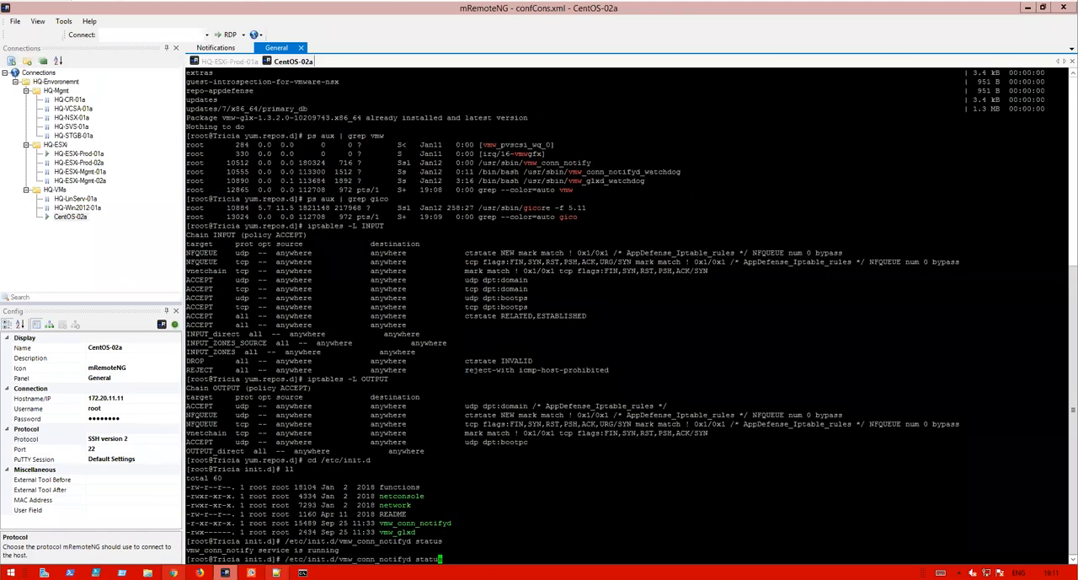
key("BackSpace")
key("BackSpace")
key("BackSpace")
key("BackSpace")
key("BackSpace")
key("BackSpace")
key("BackSpace")
key("BackSpace")
key("BackSpace")
key("BackSpace")
key("BackSpace")
key("BackSpace")
key("BackSpace")
key("BackSpace")
key("BackSpace")
key("BackSpace")
key("BackSpace")
type("vmw_glxd")
key("Return")
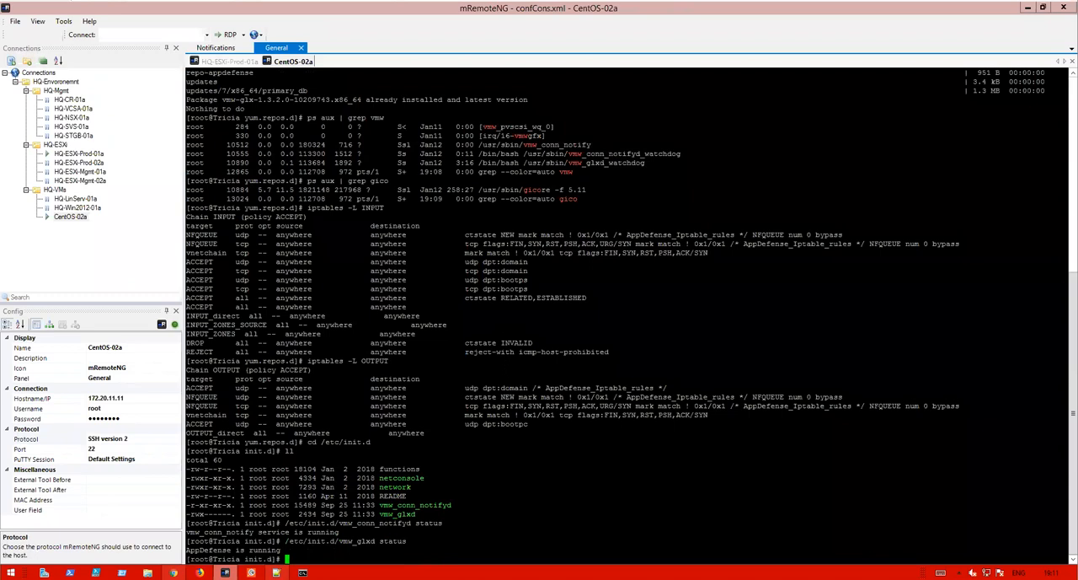